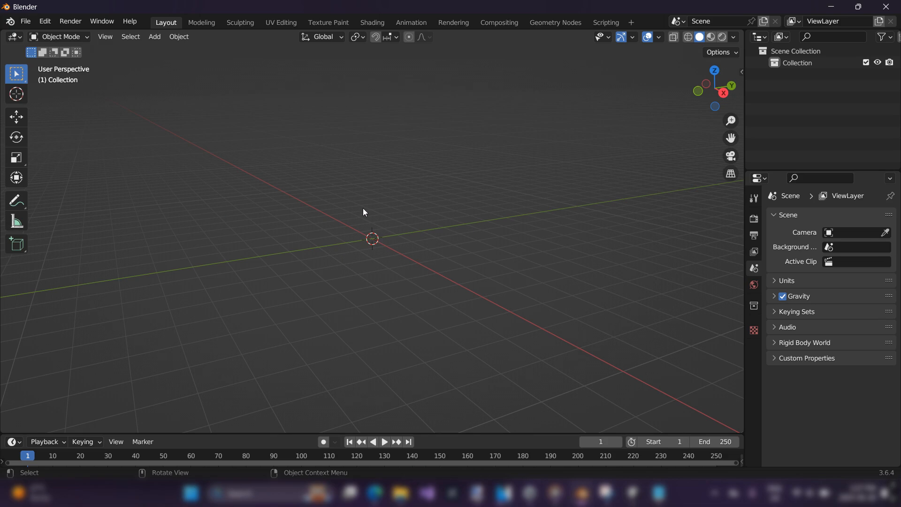
Add a cube mesh at the scene's origin and scale it up uniformly to about 5.95
key("shift+a")
mouse_move(362, 207)
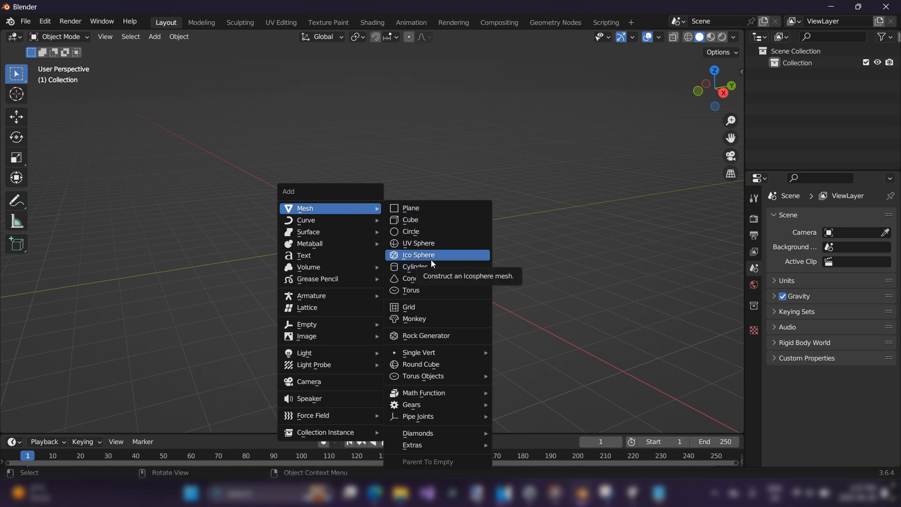
left_click(431, 223)
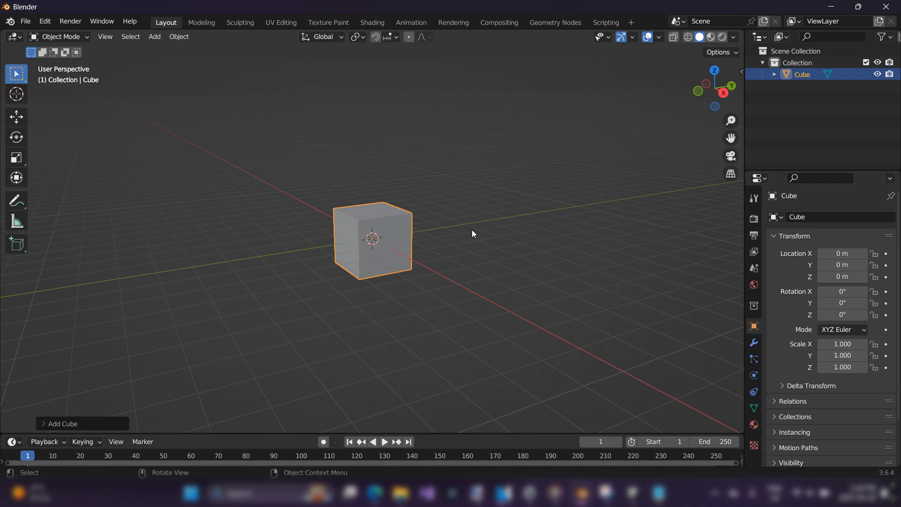
key("s")
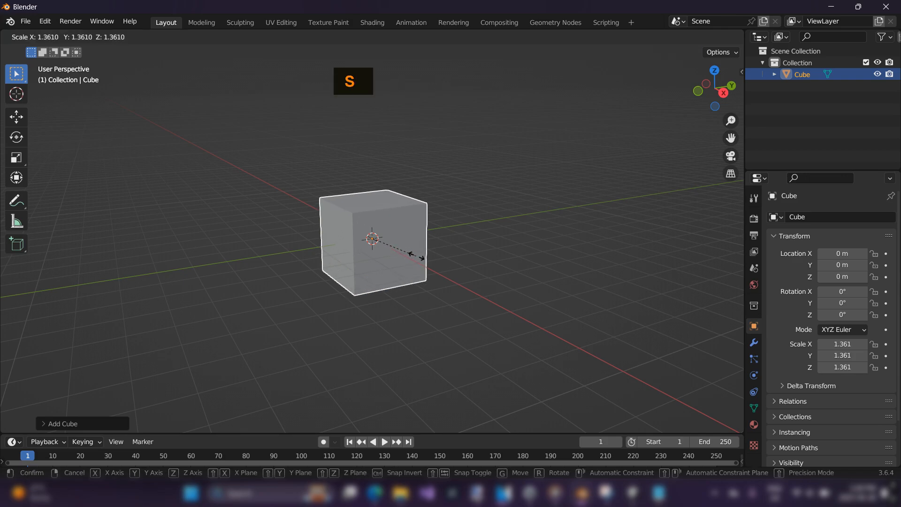
left_click(578, 246)
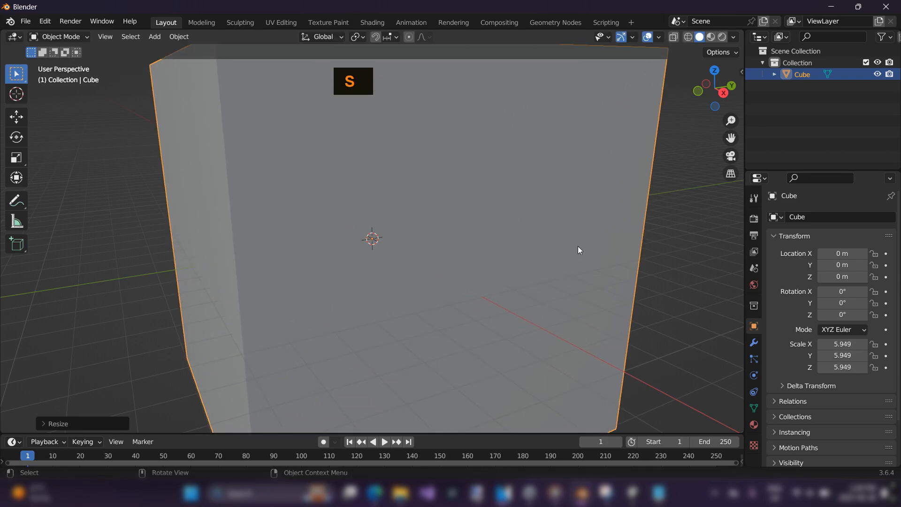
Flatten the cube along the Z axis to a Z scale of about 1.25
scroll(578, 246, "down", 5)
scroll(578, 245, "up", 2)
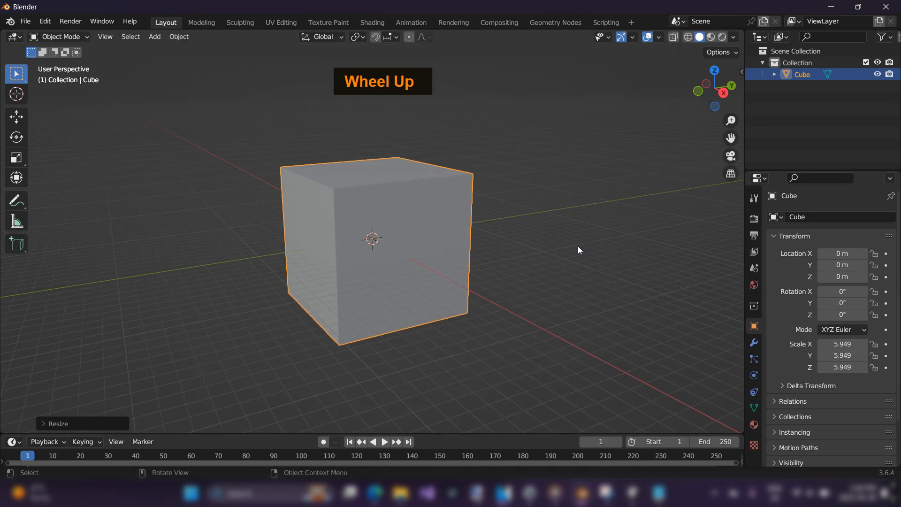
key("s")
key("z")
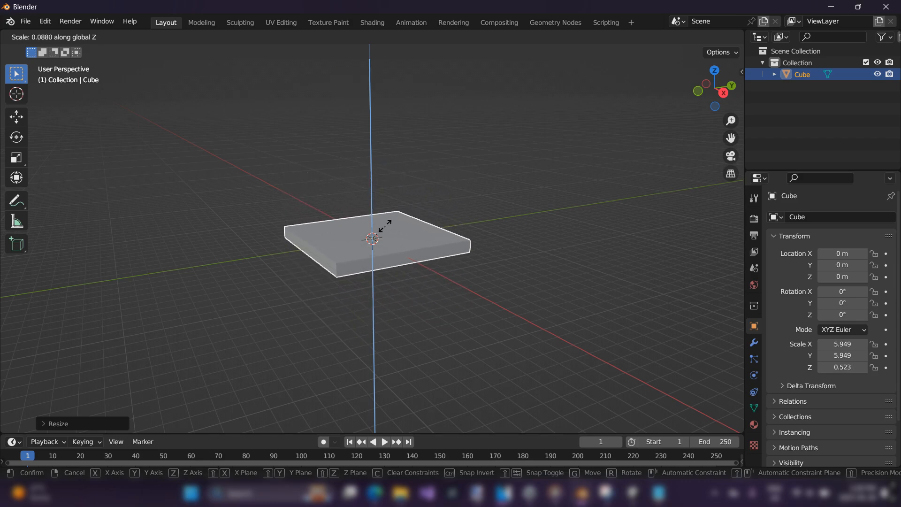
left_click(419, 228)
mouse_move(421, 227)
middle_mouse_down()
mouse_move(397, 215)
mouse_move(414, 224)
middle_mouse_up()
scroll(415, 224, "up", 2)
mouse_move(465, 241)
middle_mouse_down()
mouse_move(492, 251)
mouse_move(454, 245)
mouse_move(452, 229)
mouse_move(477, 249)
middle_mouse_up()
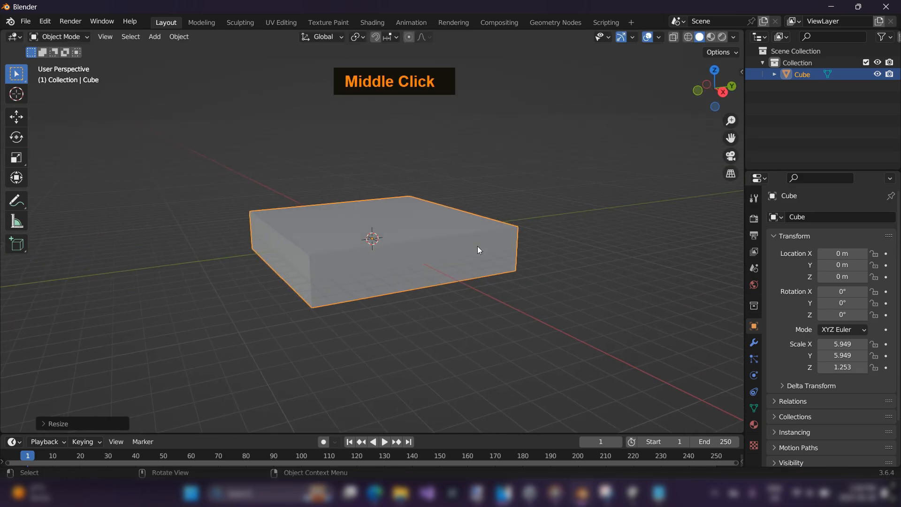
Switch to the browser to examine the camping tent reference's lower walls, and return to Blender
key("alt+Tab")
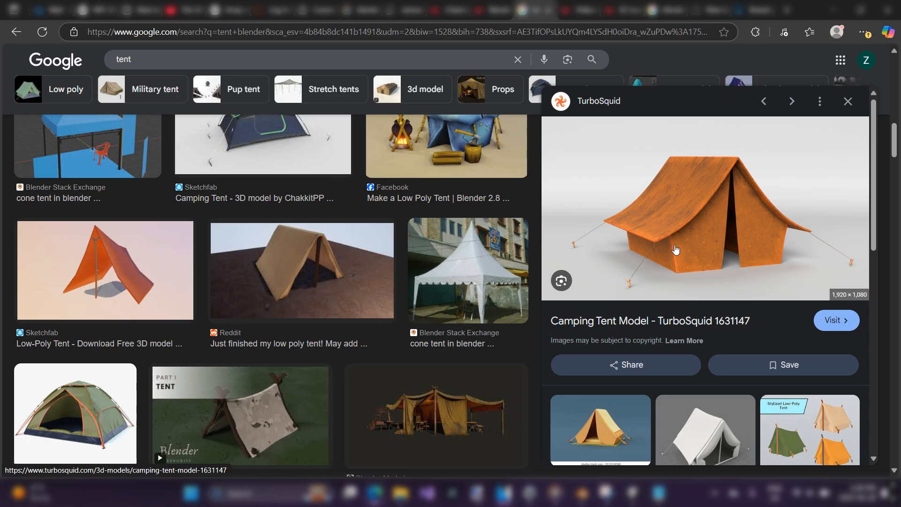
key("alt+Tab")
key("alt+Tab")
key("alt+Tab")
key("alt+Tab")
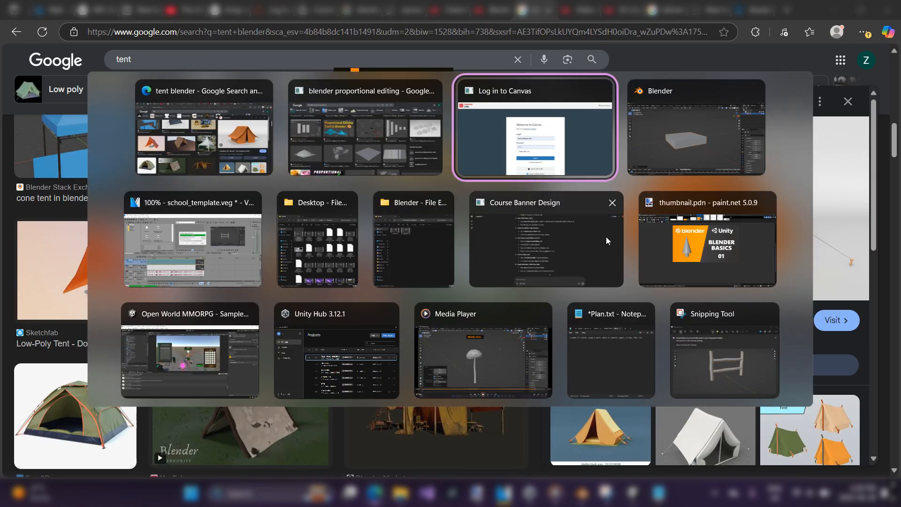
key("alt+Tab")
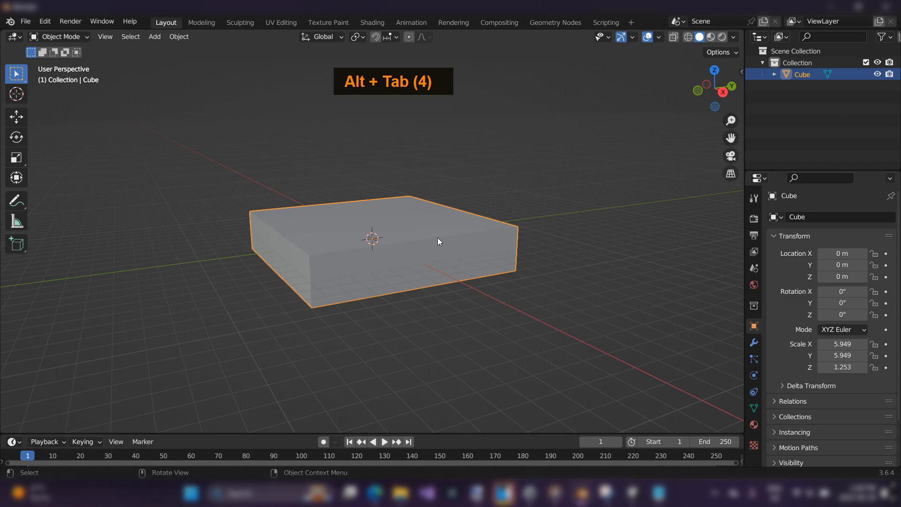
Make the flattened box taller along the Z axis, to a Z scale of about 1.8
key("s")
key("z")
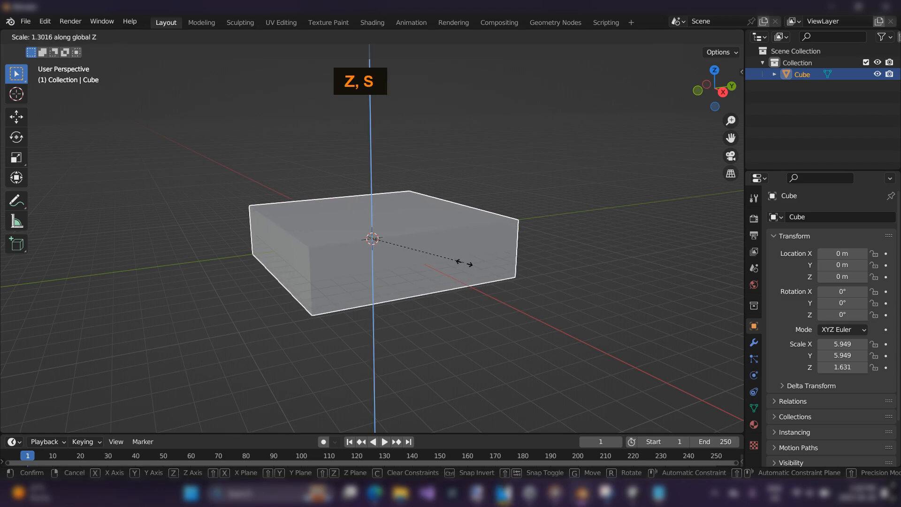
left_click(473, 268)
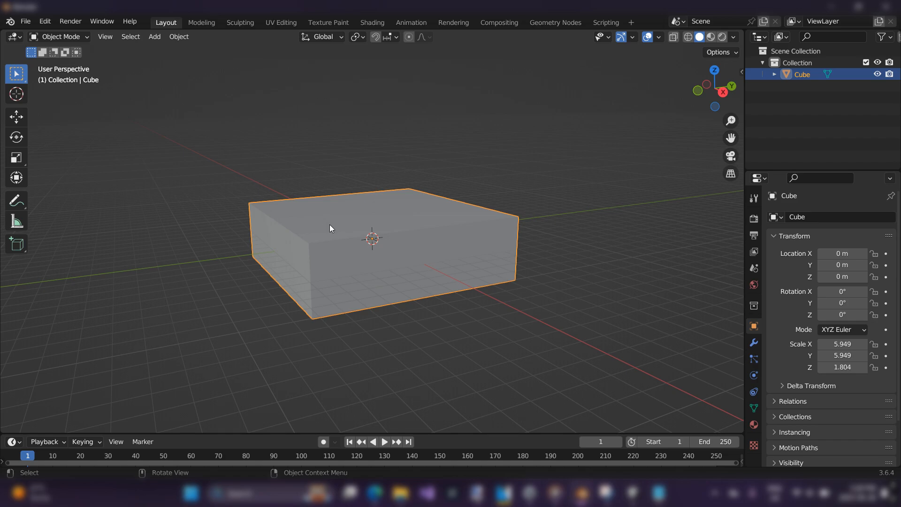
Enter Edit Mode on the box, switch to face selection and select its top face
key("Tab")
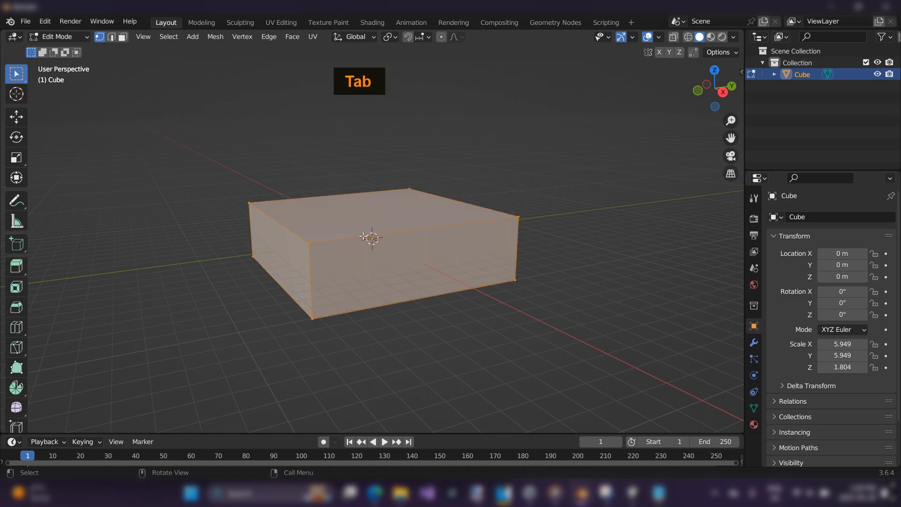
key("3")
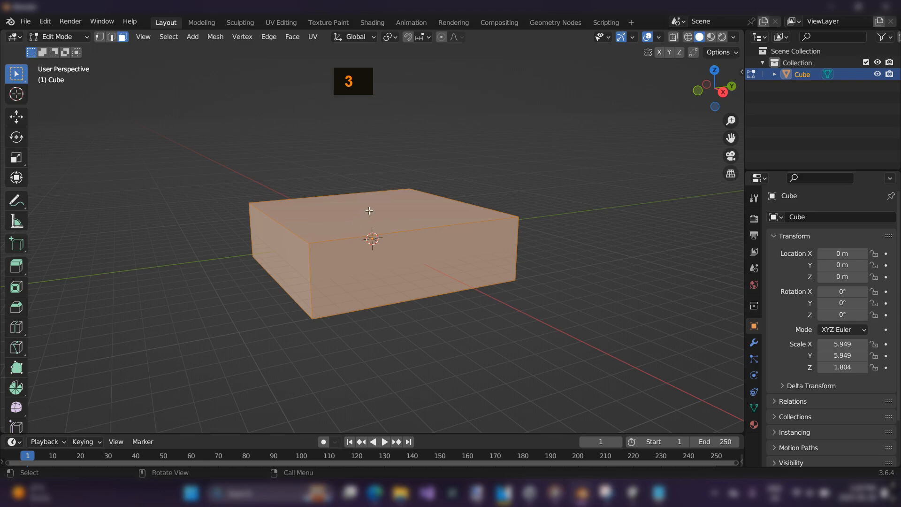
left_click(370, 210)
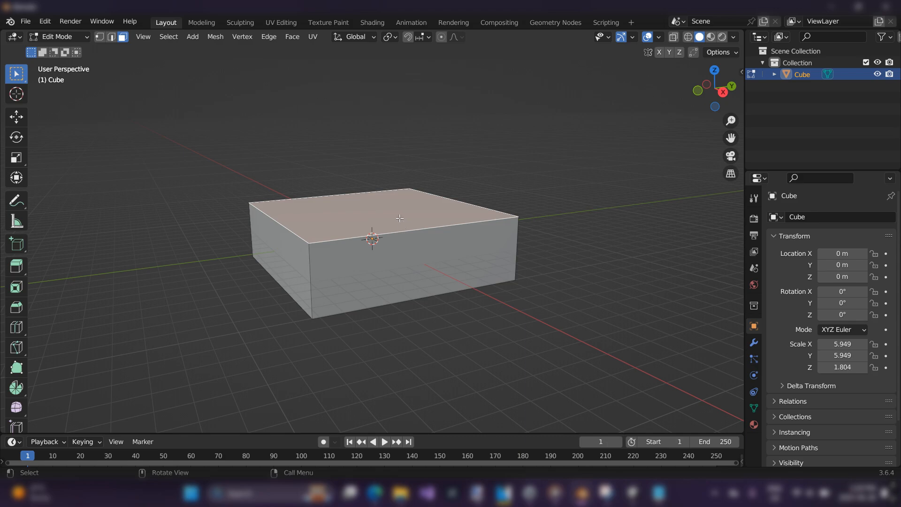
key("s")
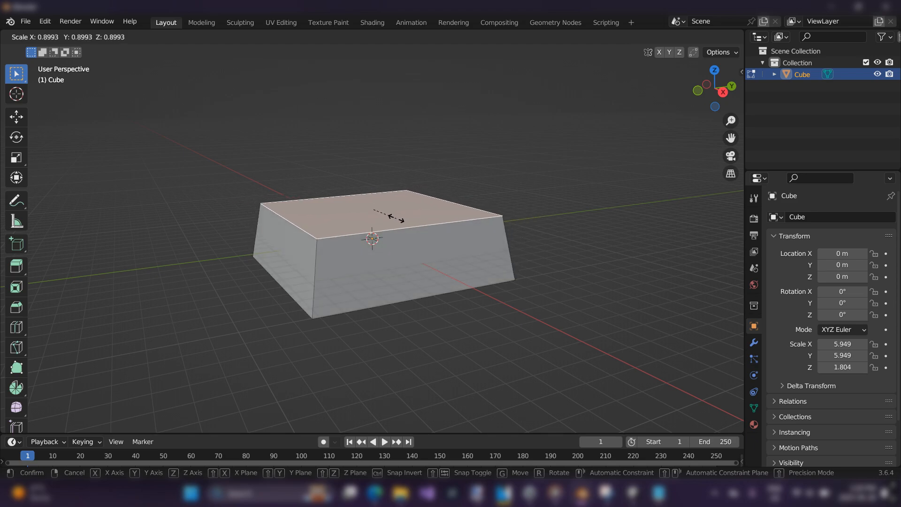
key("alt+Tab")
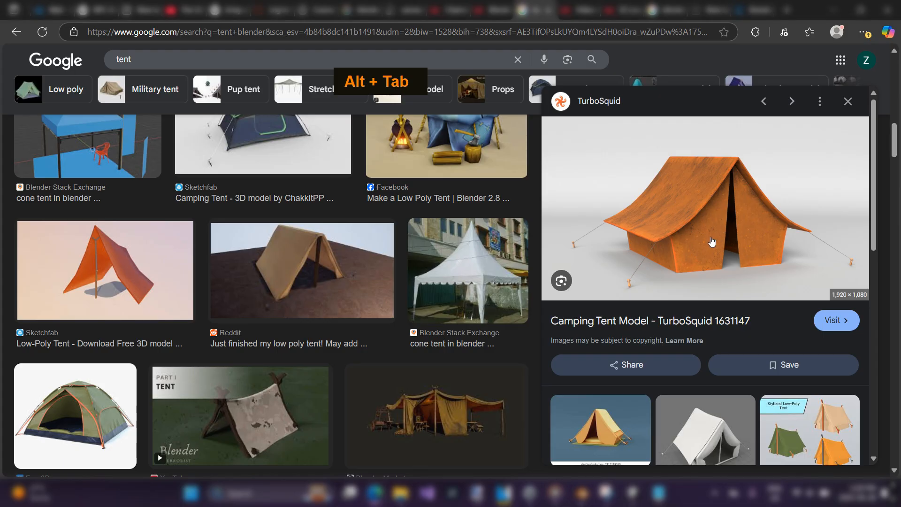
key("alt+Tab")
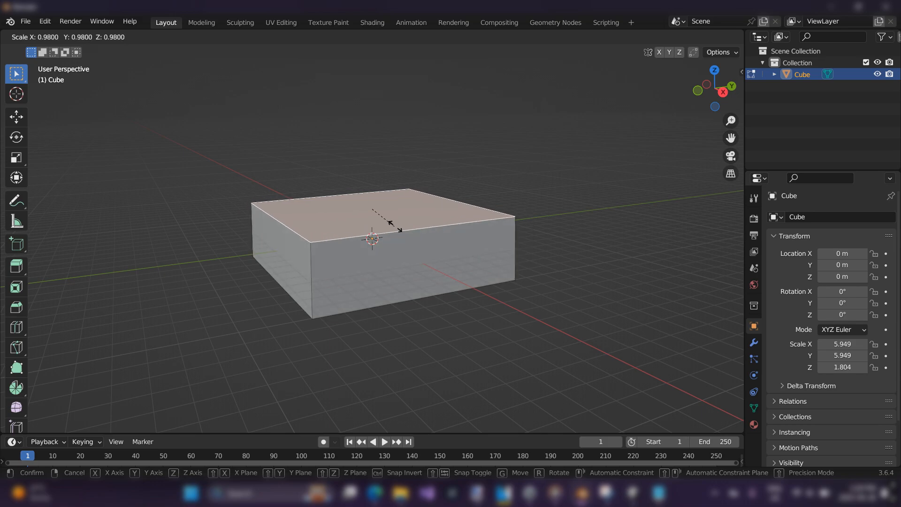
key("y")
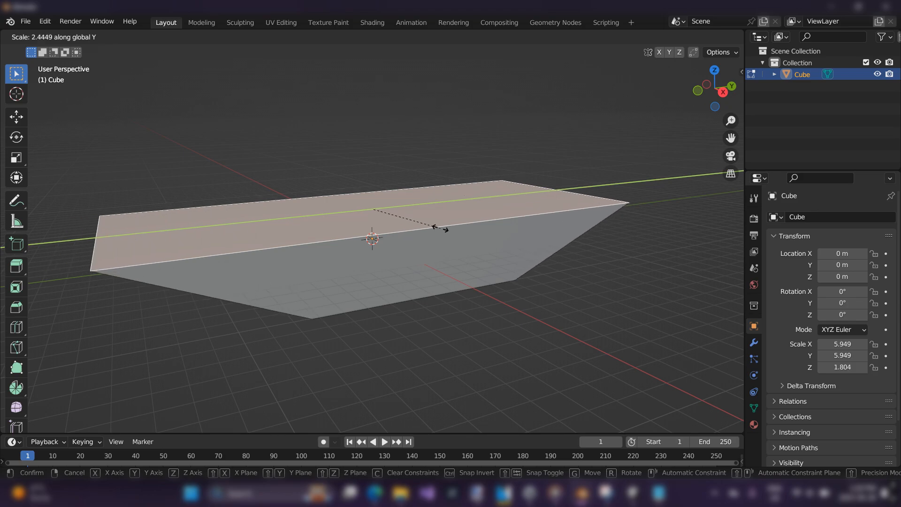
key("Escape")
Scale the box's top face slightly outward along the Y axis so the side walls flare upward
middle_click_drag(486, 187, 485, 171)
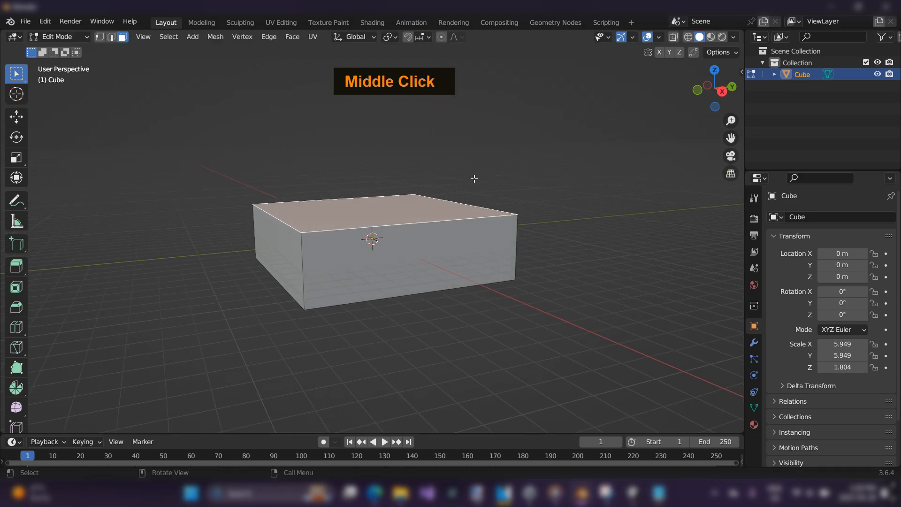
scroll(471, 179, "down", 1)
key("s")
key("y")
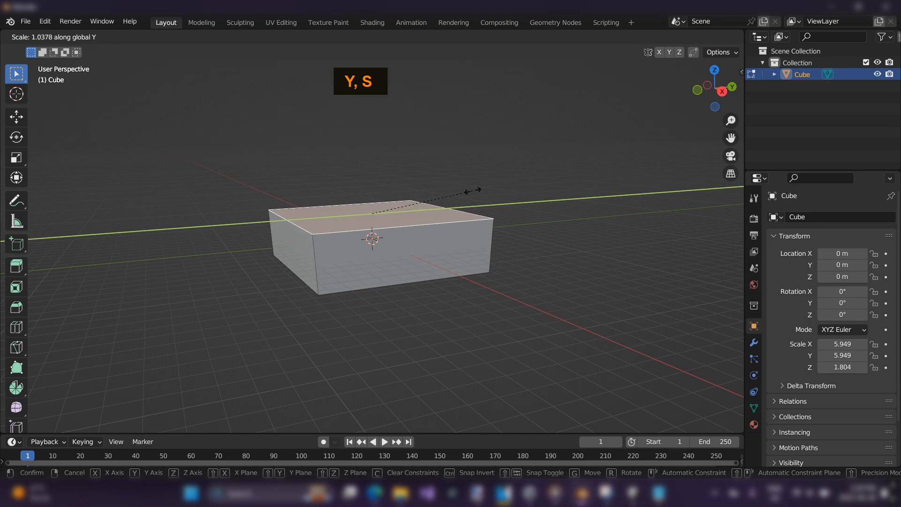
left_click(482, 193)
middle_click_drag(483, 194, 447, 211)
scroll(472, 216, "up", 2)
scroll(424, 191, "down", 2)
scroll(449, 203, "up", 1)
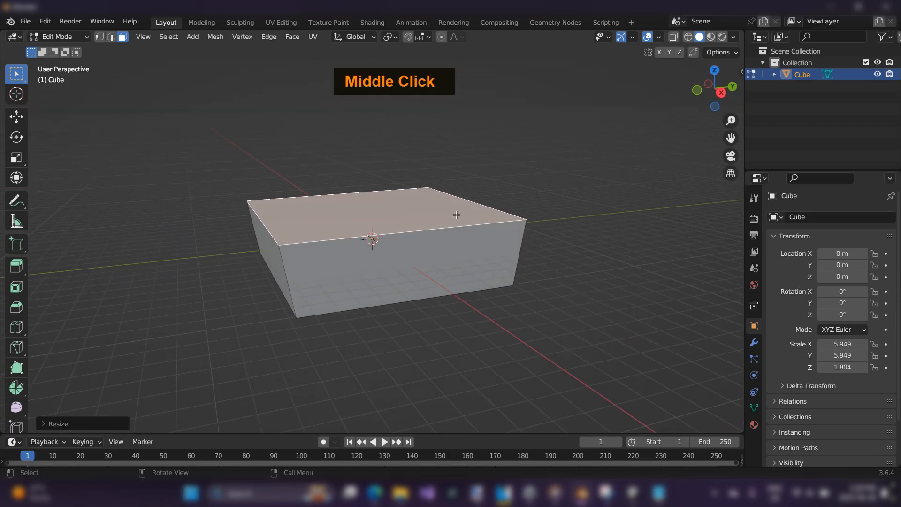
Switch to the browser to examine the roof shape in the tent reference, and return to Blender
key("alt+Tab")
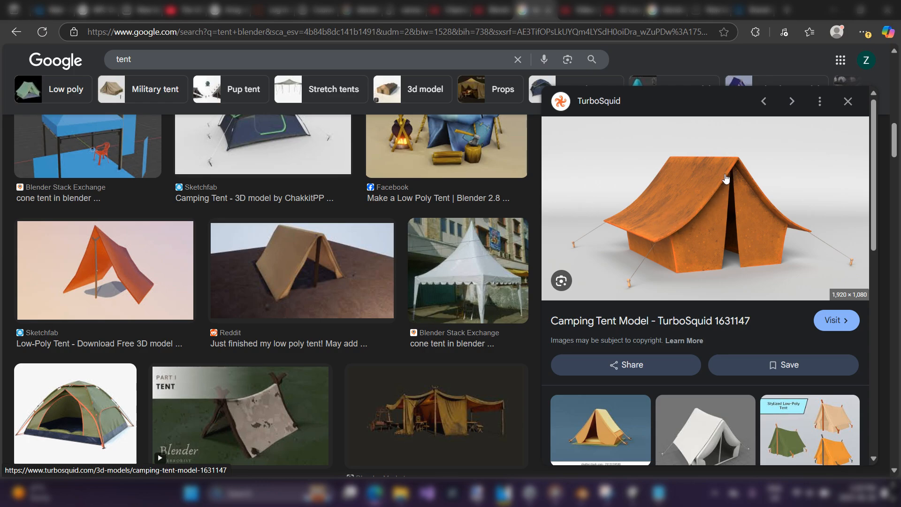
key("alt+Tab")
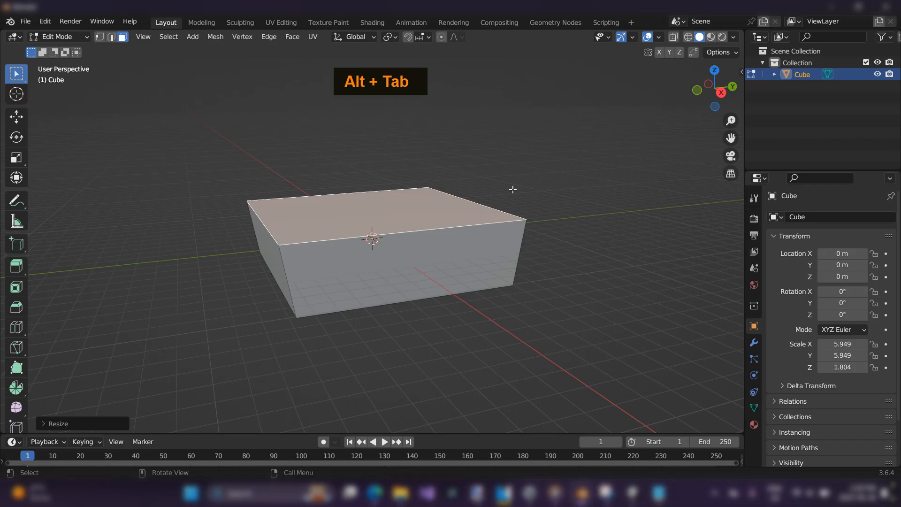
scroll(514, 181, "down", 1)
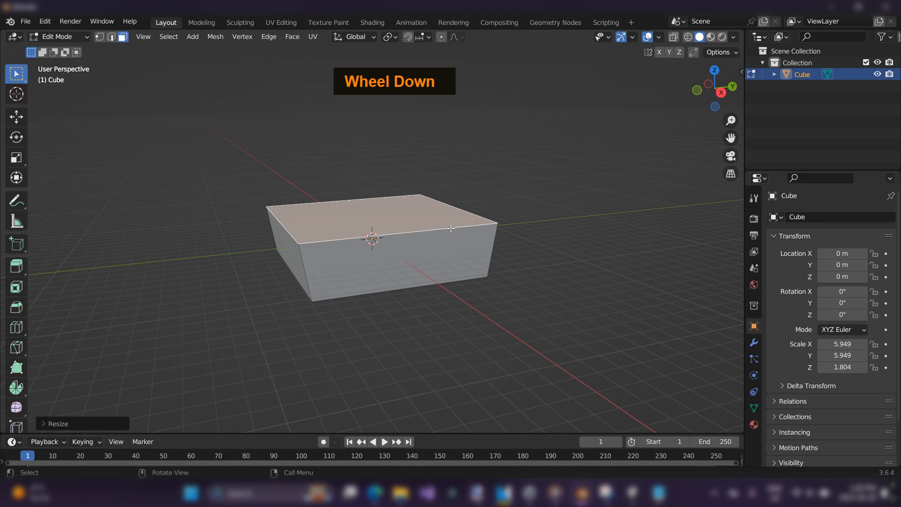
middle_click_drag(457, 217, 471, 222, "shift")
scroll(470, 222, "up", 1)
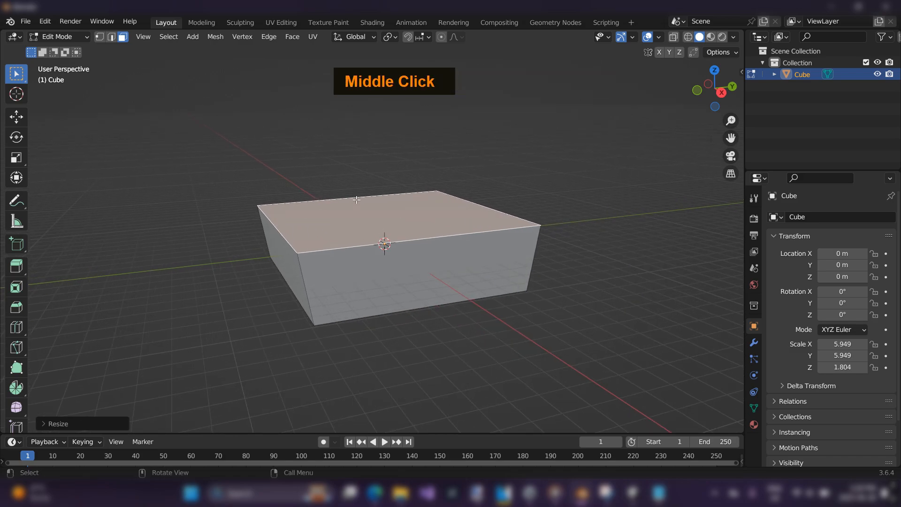
Extrude the box's top face straight up by about 7.5 m to form the roof volume
left_click(386, 224)
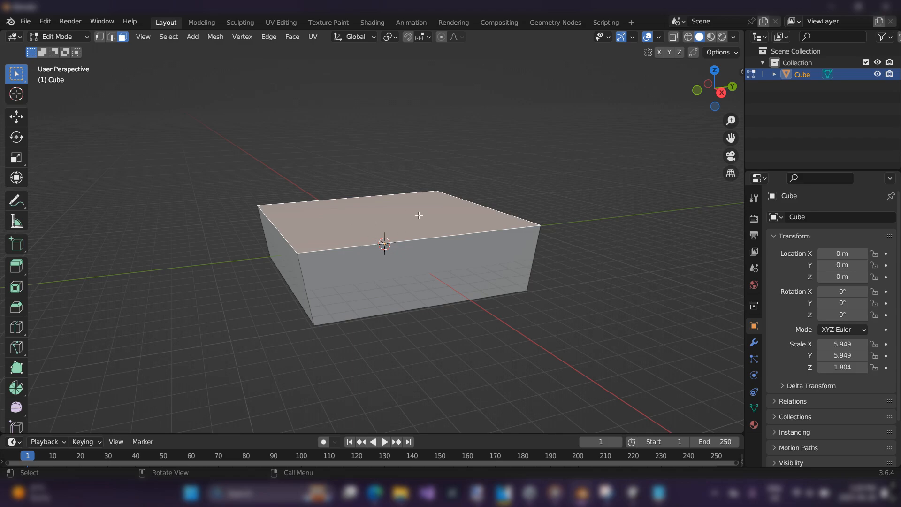
middle_click_drag(437, 201, 444, 232, "shift")
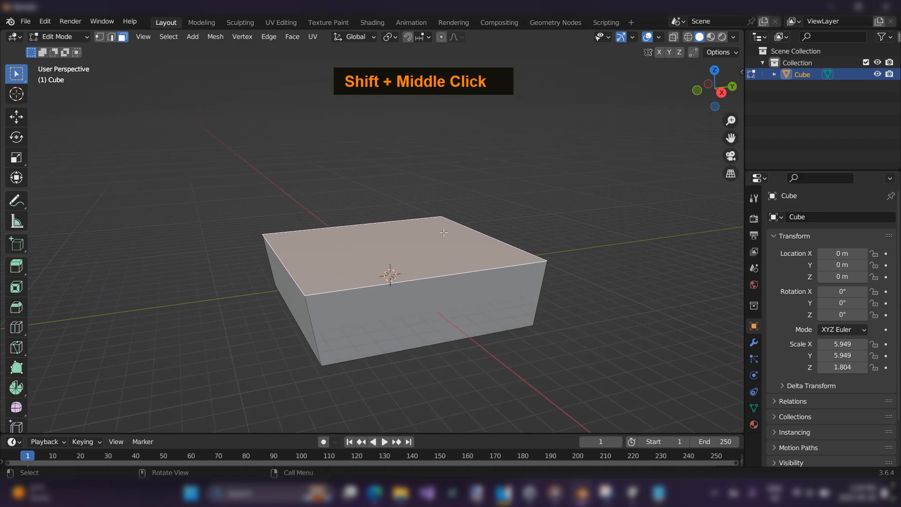
key("e")
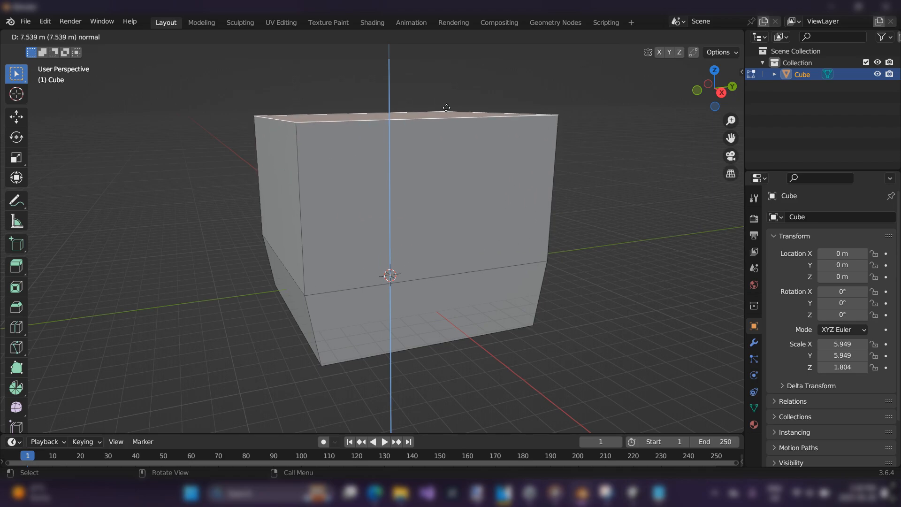
left_click(451, 112)
middle_click_drag(458, 207, 433, 147)
scroll(449, 196, "down", 2)
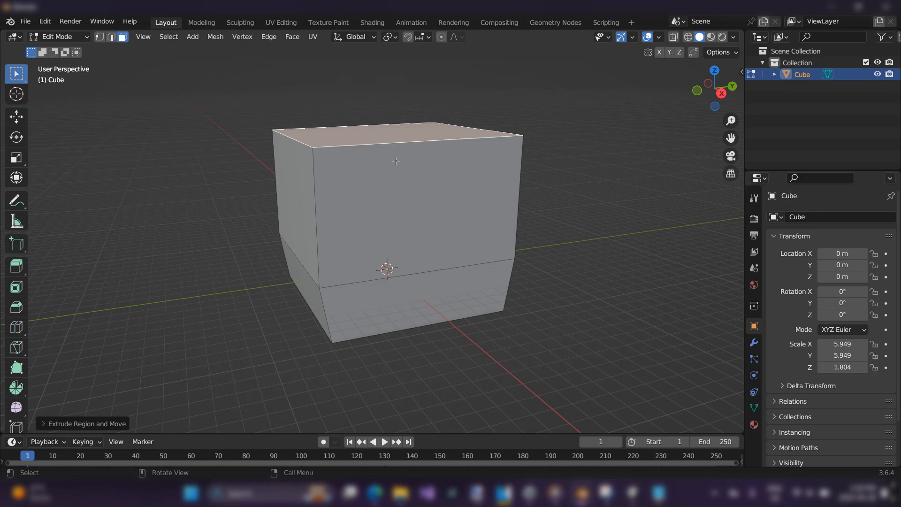
Check the roof ridge in the browser's tent reference and return to Blender to view the extruded top
key("alt+Tab")
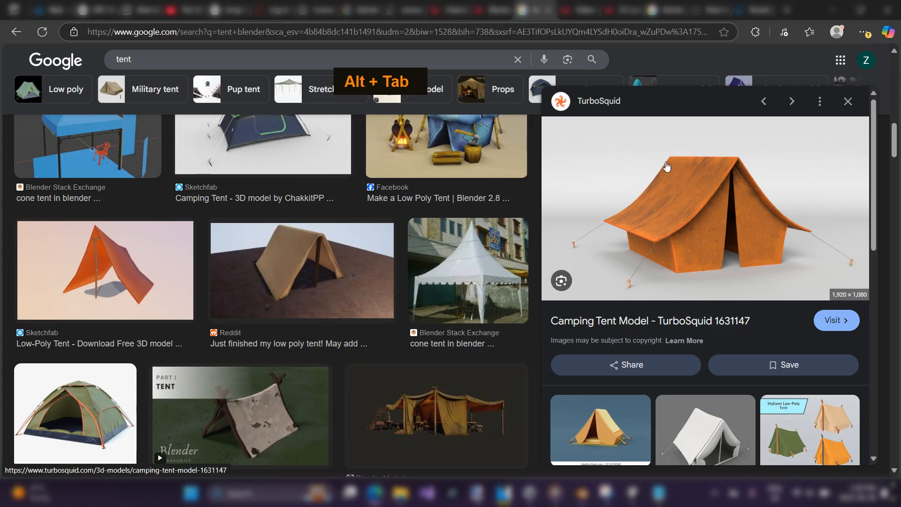
key("alt+Tab")
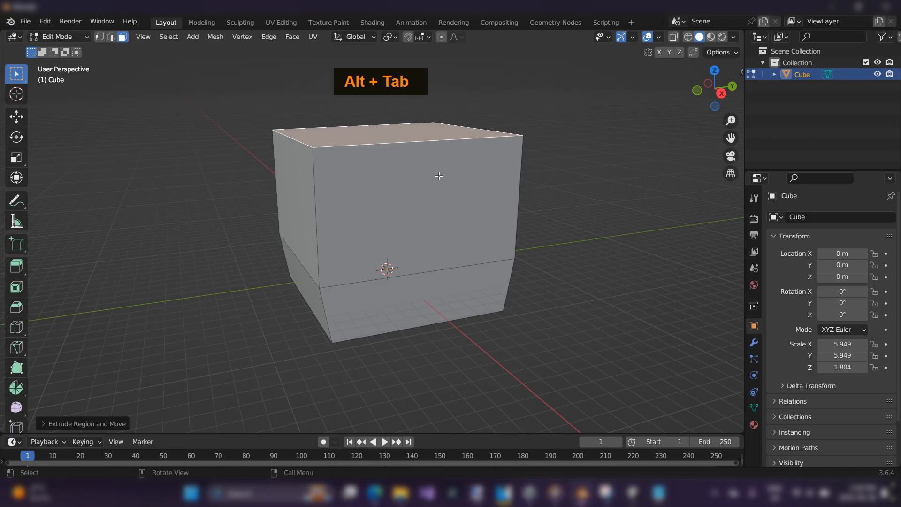
middle_click_drag(436, 150, 401, 163)
scroll(449, 159, "down", 2)
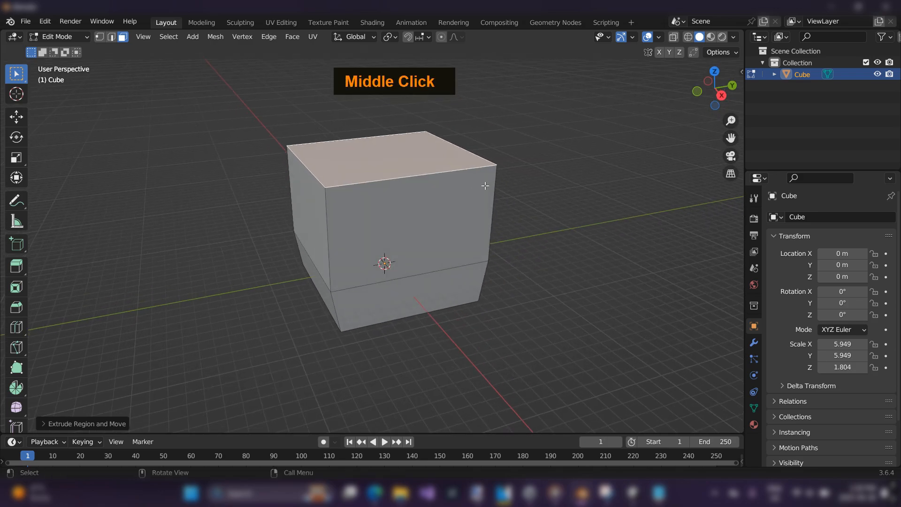
key("s")
key("y")
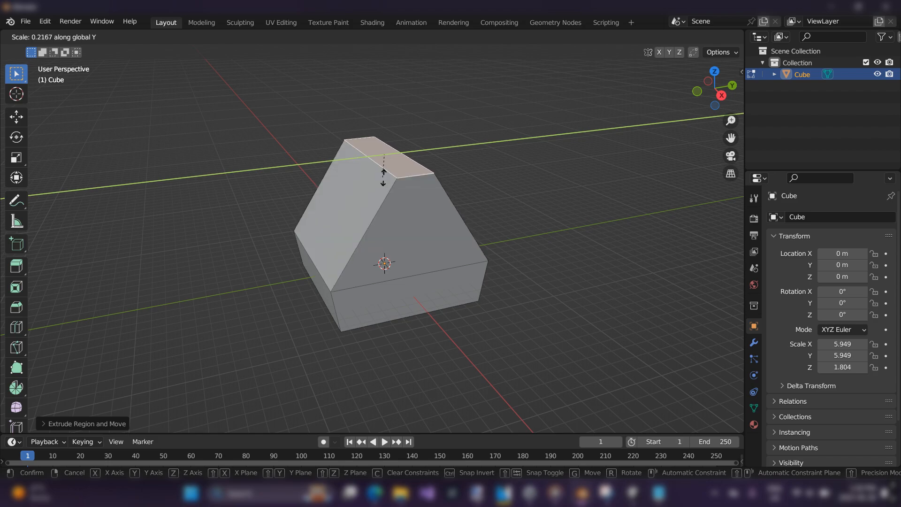
key("Escape")
Scale the extruded top face inward along the Y axis until it forms a narrow roof ridge strip
key("s")
key("y")
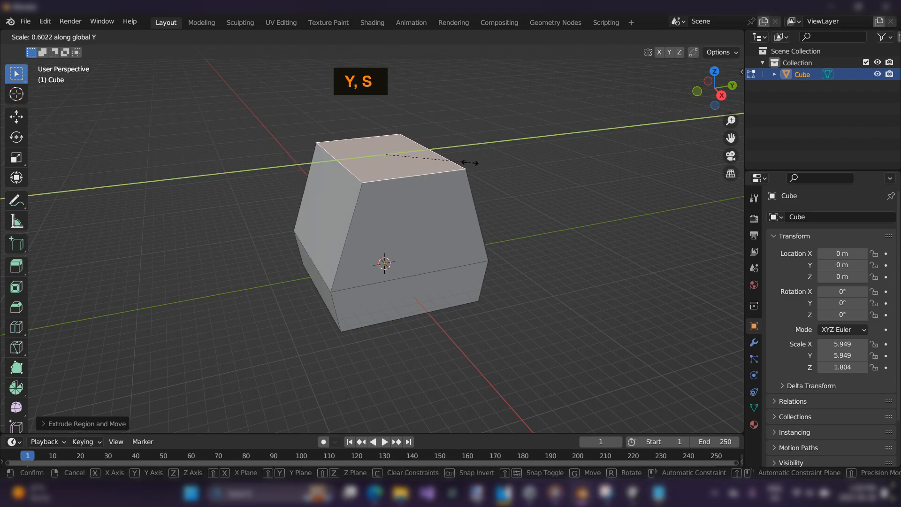
left_click(386, 149)
middle_click_drag(448, 255, 460, 233)
scroll(432, 235, "up", 1)
Switch to the browser to compare the roof slopes and wall edges with the tent reference, and return to Blender
key("alt+Tab")
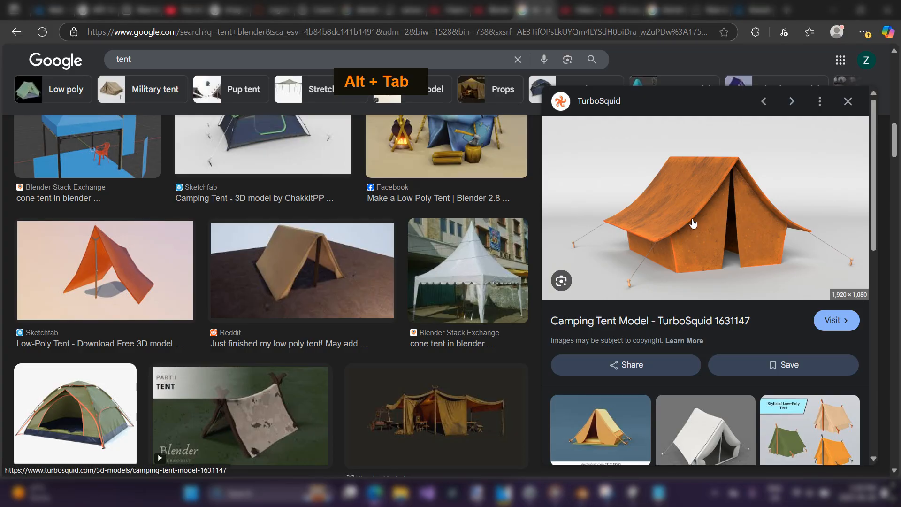
key("alt+Tab")
middle_click_drag(459, 201, 472, 218)
scroll(483, 202, "up", 2)
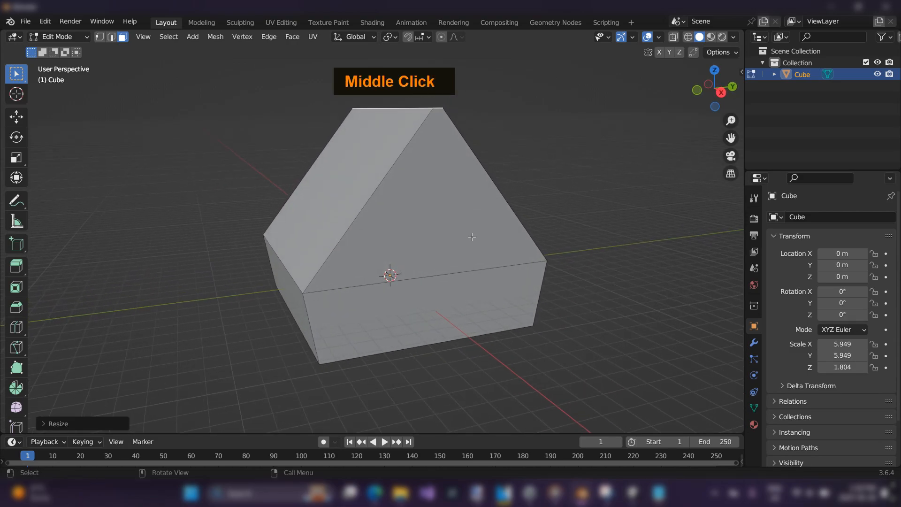
Select the edge loop between the walls and the roof and scale it slightly outward along the Y axis
left_click(373, 286)
key("2")
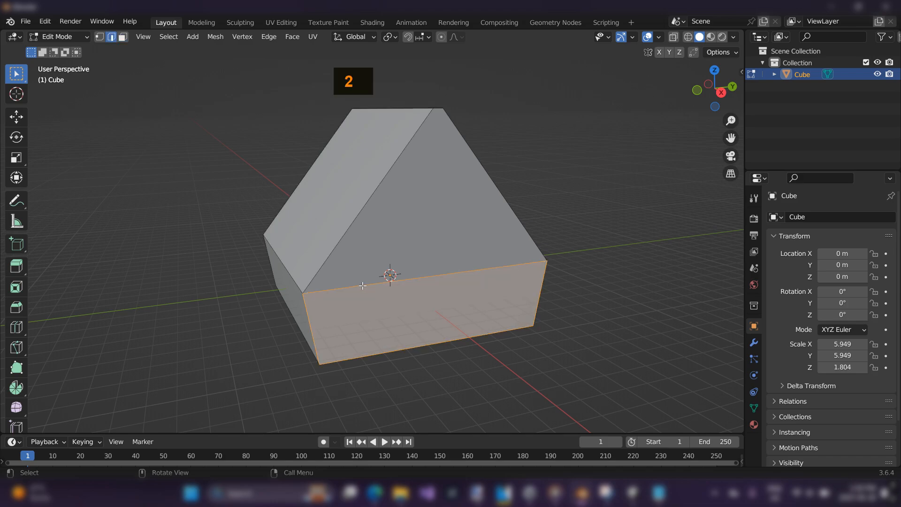
double_click(363, 285, "alt")
mouse_move(373, 276)
middle_mouse_down()
mouse_move(374, 261)
mouse_move(381, 264)
middle_mouse_up()
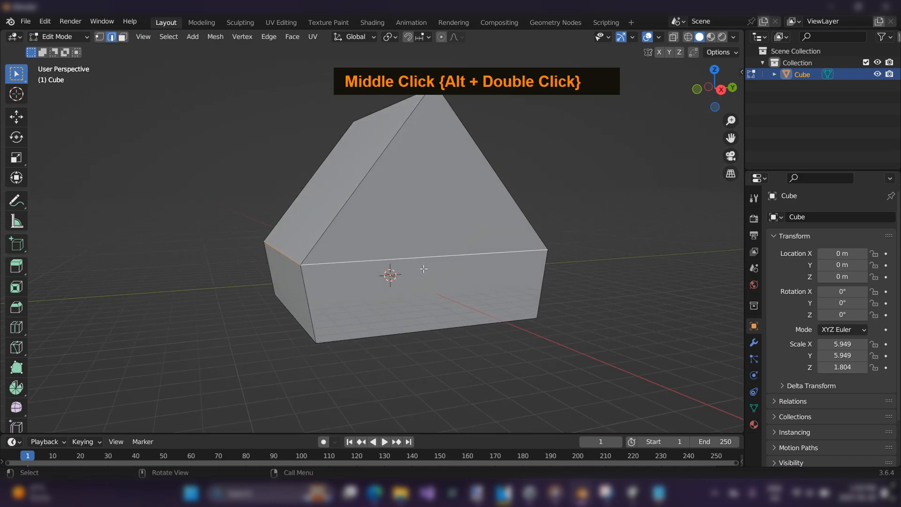
key("s")
key("y")
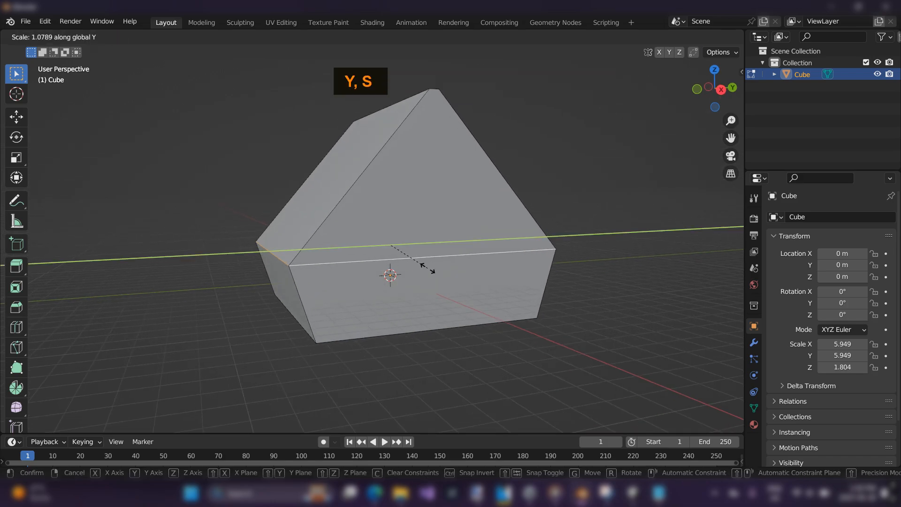
left_click(432, 271)
middle_click_drag(432, 270, 481, 273)
scroll(447, 255, "down", 2)
scroll(481, 273, "down", 2)
key("Tab")
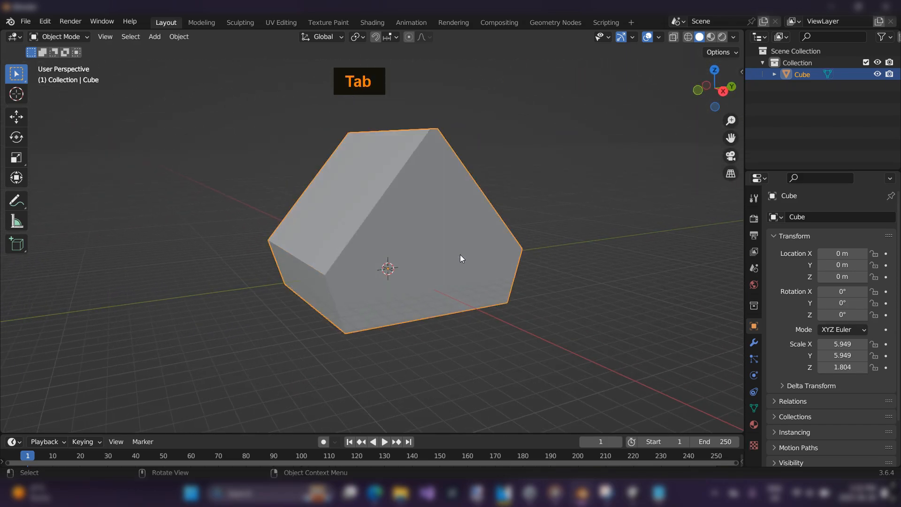
key("Tab")
Inspect the flat ridge strip up close and compare it with the ridge in the browser's tent reference
middle_click_drag(462, 219, 456, 247)
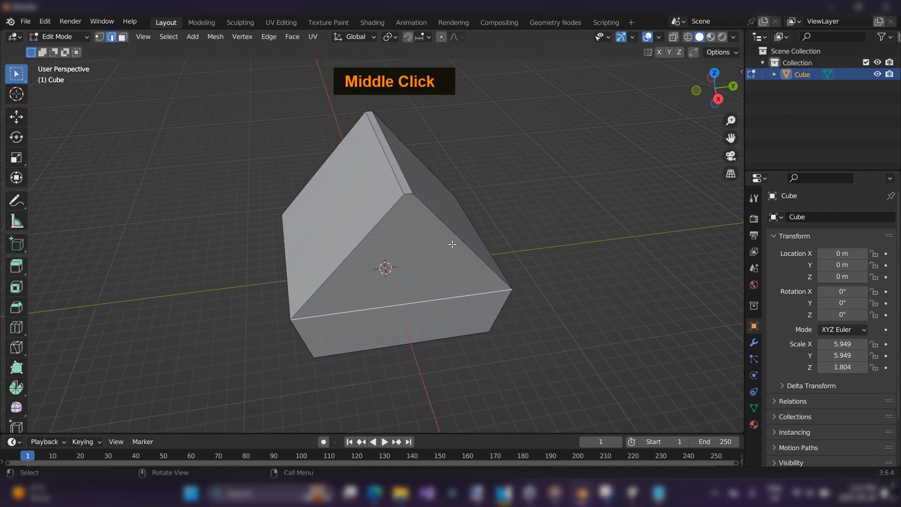
scroll(452, 244, "up", 1)
middle_click_drag(451, 247, 418, 204)
scroll(465, 216, "up", 2)
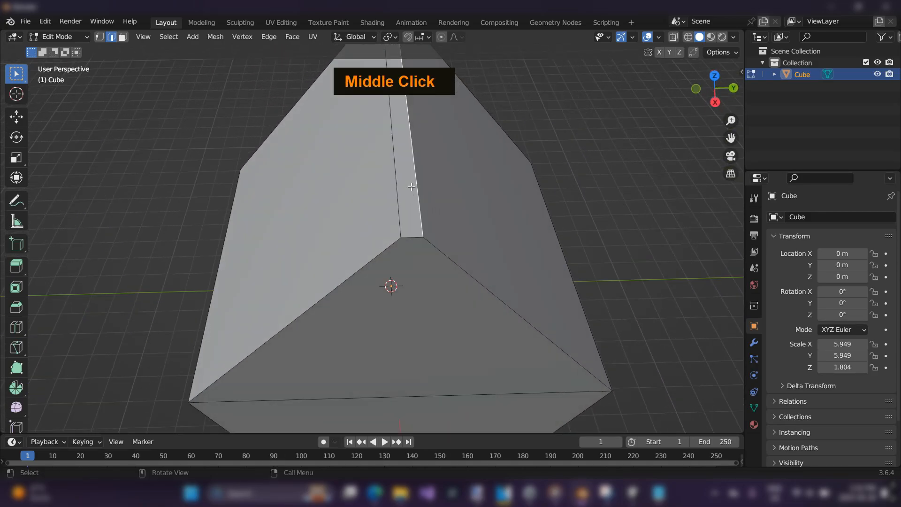
key("alt+Tab")
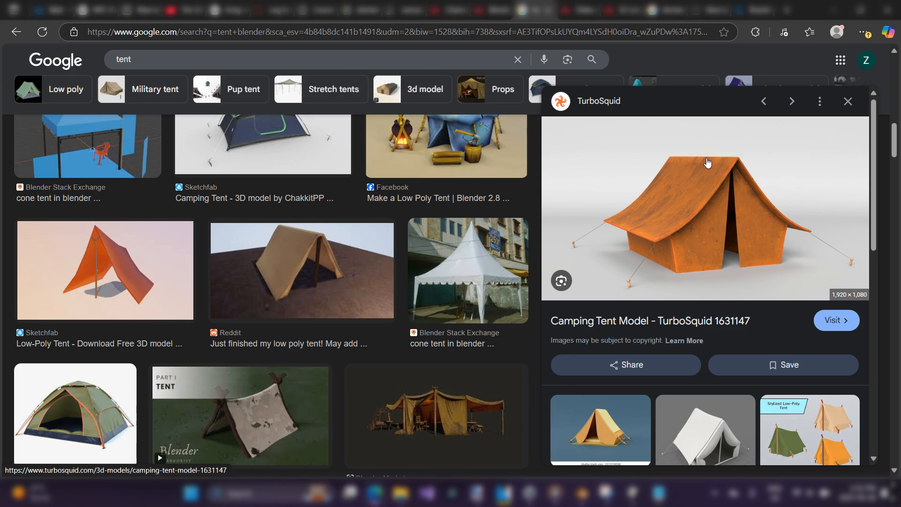
key("alt+Tab")
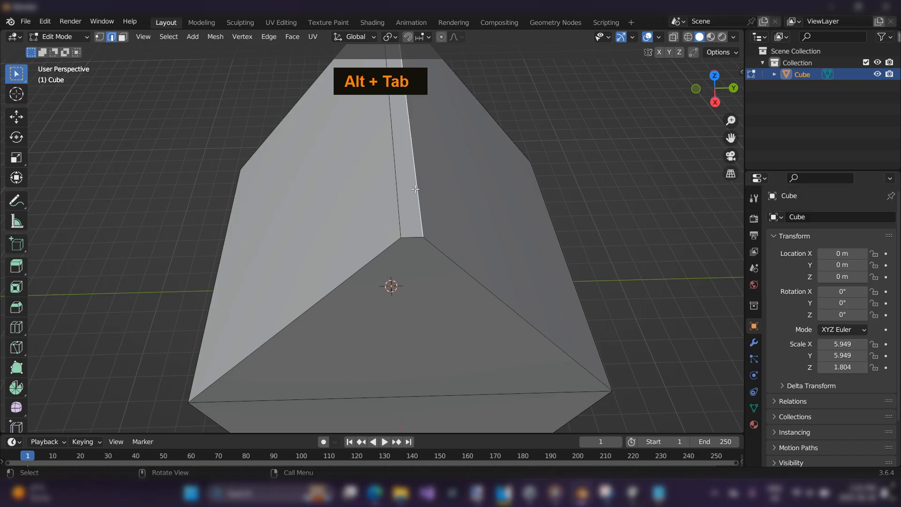
Merge the two ridge vertices at the front end of the roof at their center in vertex selection mode
middle_click_drag(400, 187, 419, 187)
scroll(425, 181, "down", 2)
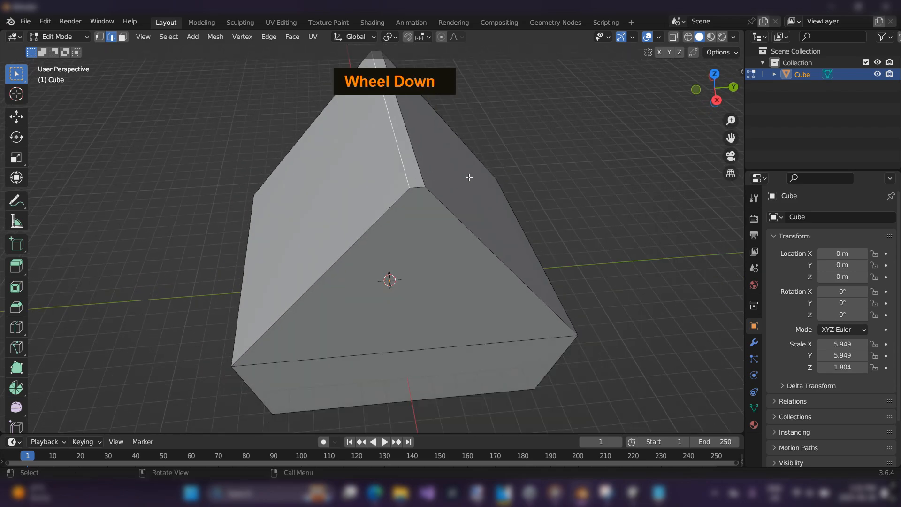
mouse_move(472, 176)
middle_mouse_down()
mouse_move(487, 165)
mouse_move(476, 185)
middle_mouse_up()
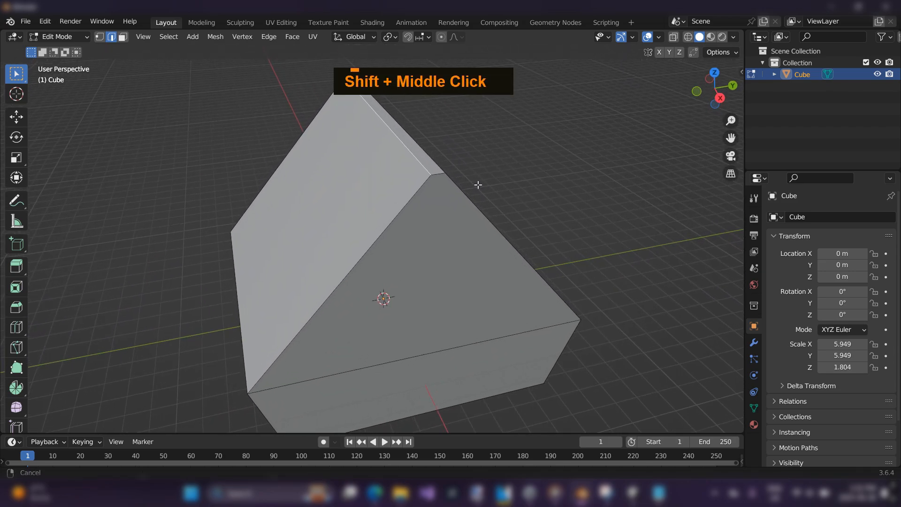
key("1")
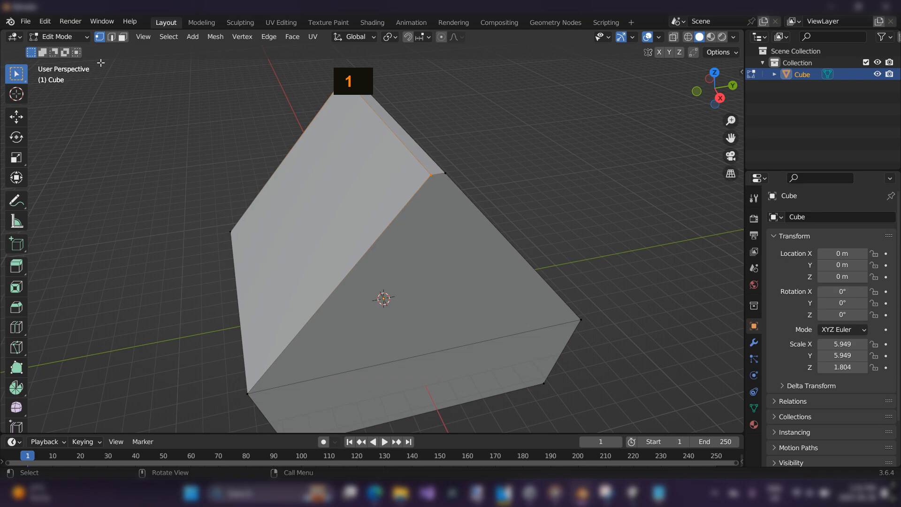
scroll(452, 153, "up", 2)
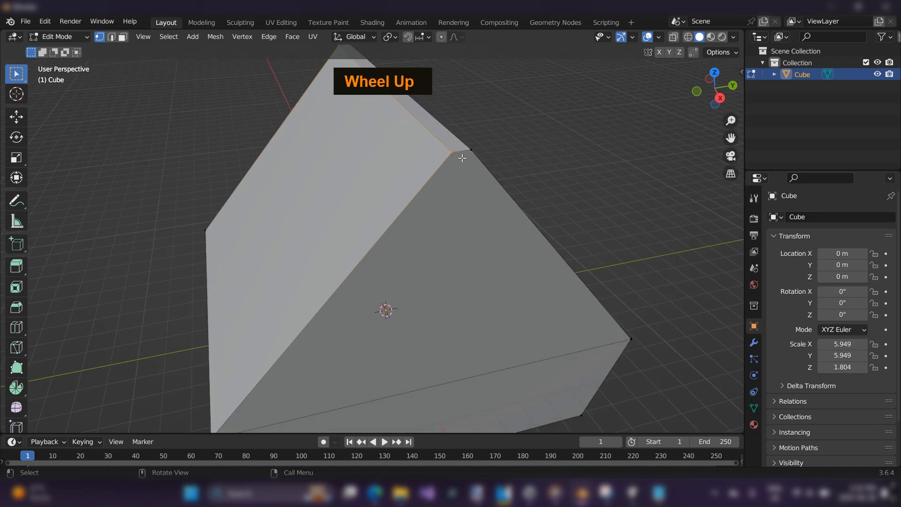
middle_click_drag(459, 157, 494, 165, "shift")
scroll(454, 187, "up", 2)
middle_click_drag(455, 187, 386, 205)
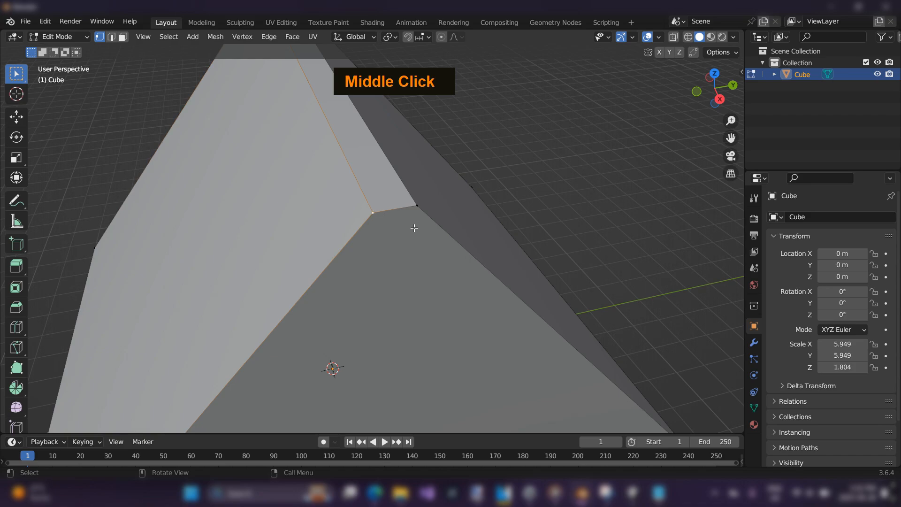
key("shift")
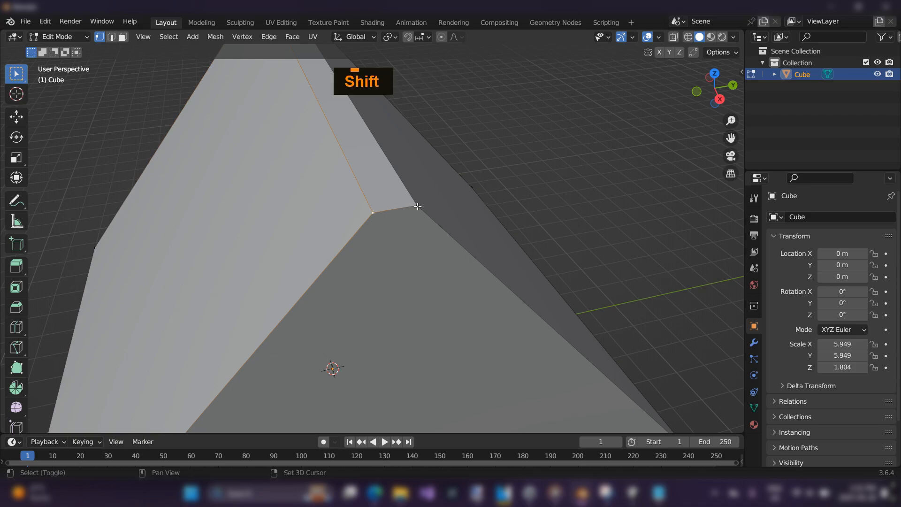
left_click(418, 206, "shift")
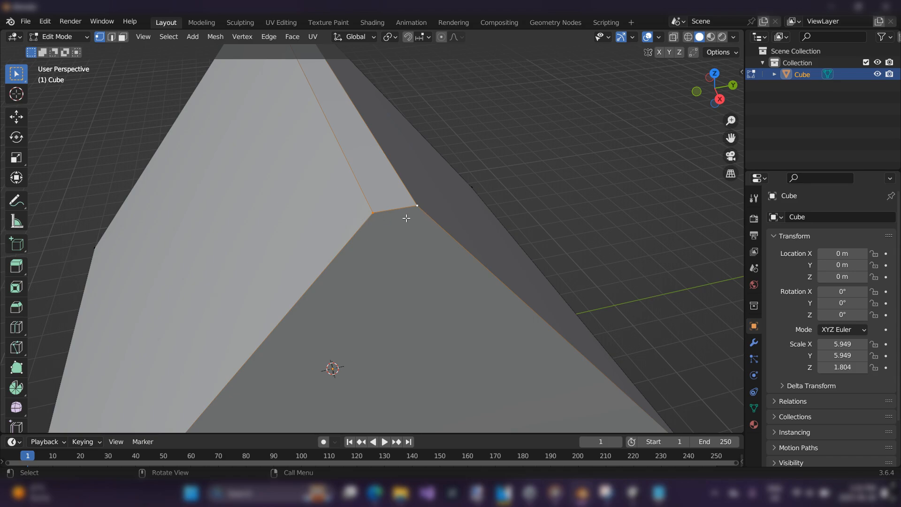
key("m")
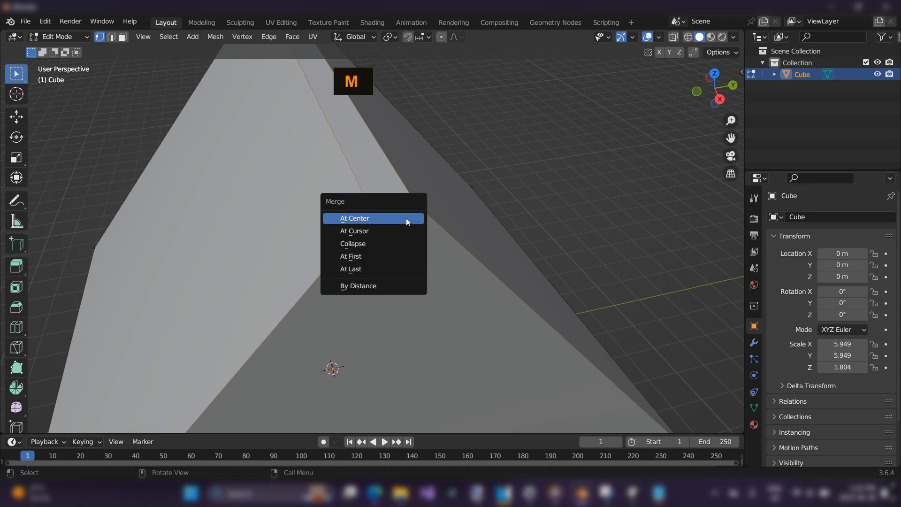
left_click(361, 221)
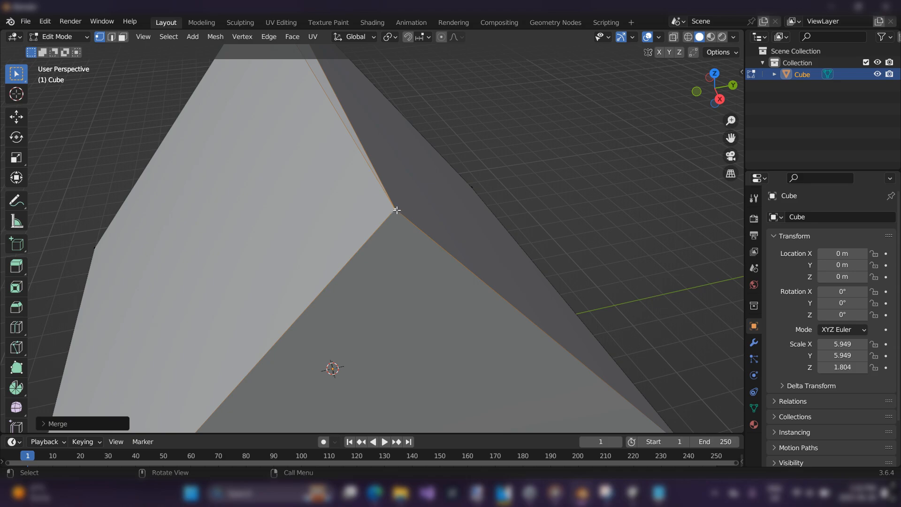
Merge the two ridge vertices at the back end of the roof at their center
scroll(396, 211, "down", 3)
middle_click_drag(428, 267, 504, 286)
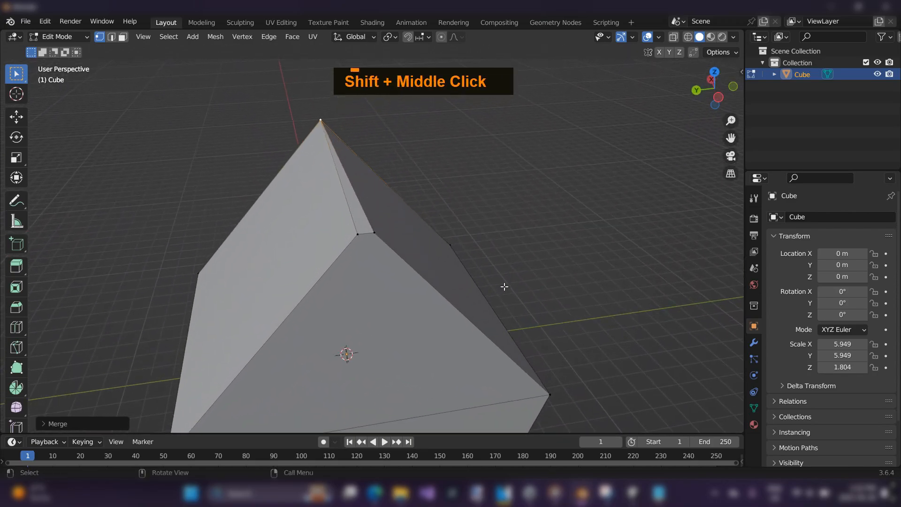
scroll(504, 285, "up", 1)
middle_click_drag(444, 277, 459, 271)
scroll(458, 270, "up", 1)
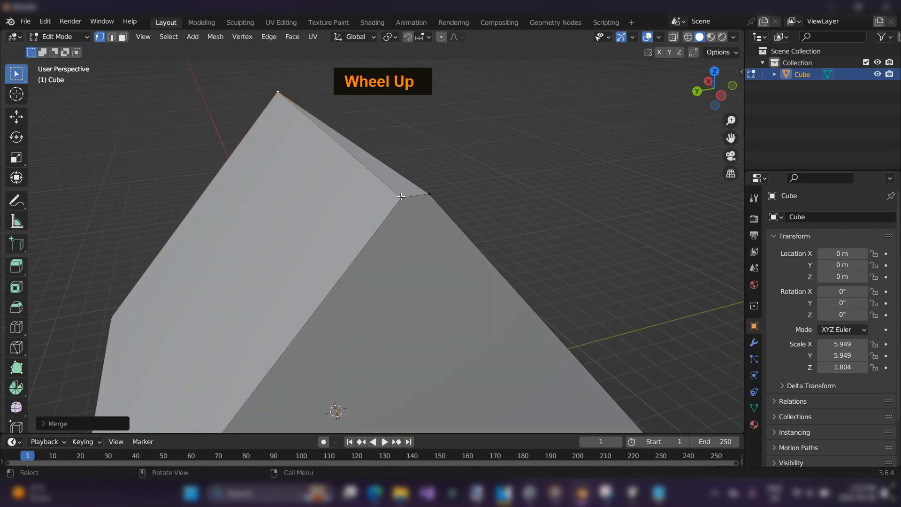
middle_click_drag(404, 199, 444, 191)
scroll(444, 193, "up", 1)
left_click(423, 231, "shift")
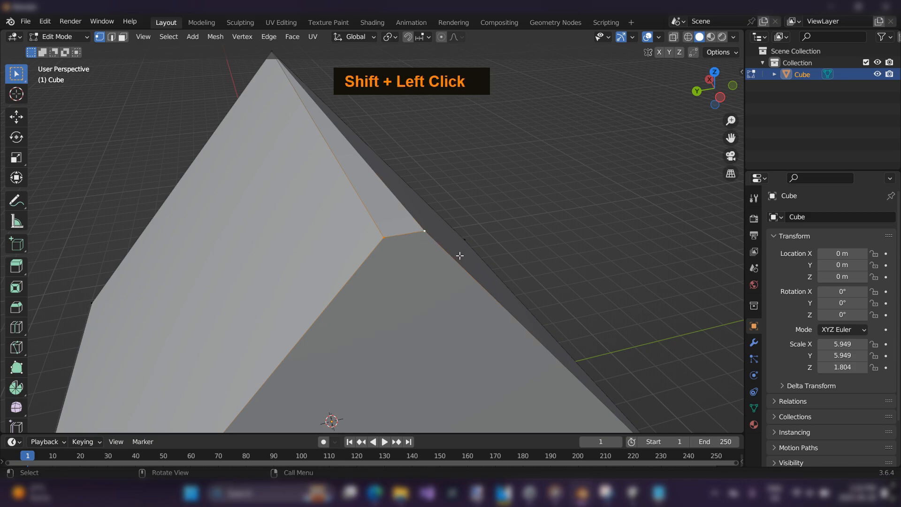
key("m")
left_click(460, 255)
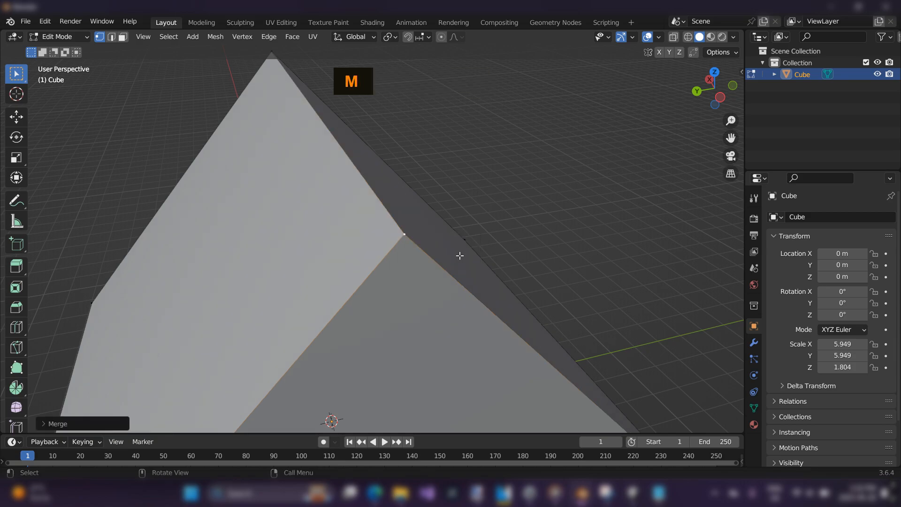
Examine the single-line ridge from several angles and compare it with the entrance side of the browser's tent reference
middle_click_drag(484, 208, 356, 211)
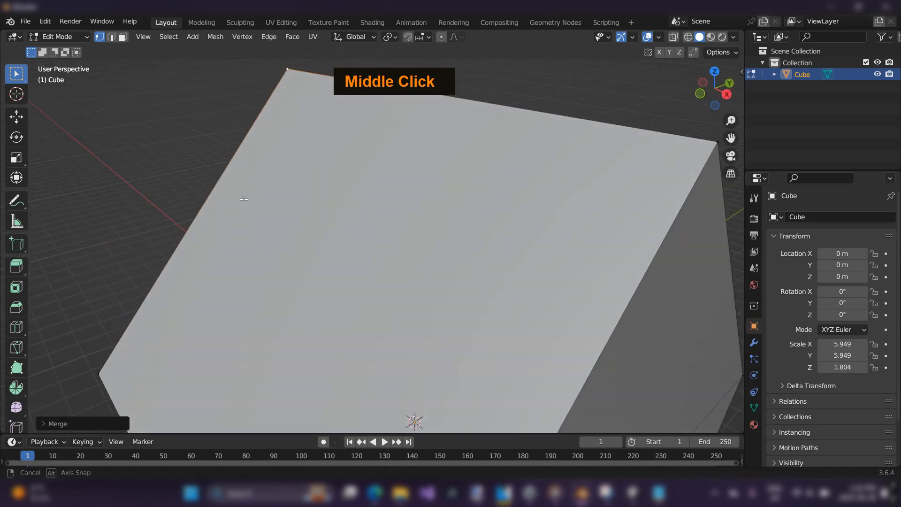
scroll(281, 211, "down", 3)
middle_click_drag(388, 260, 384, 246)
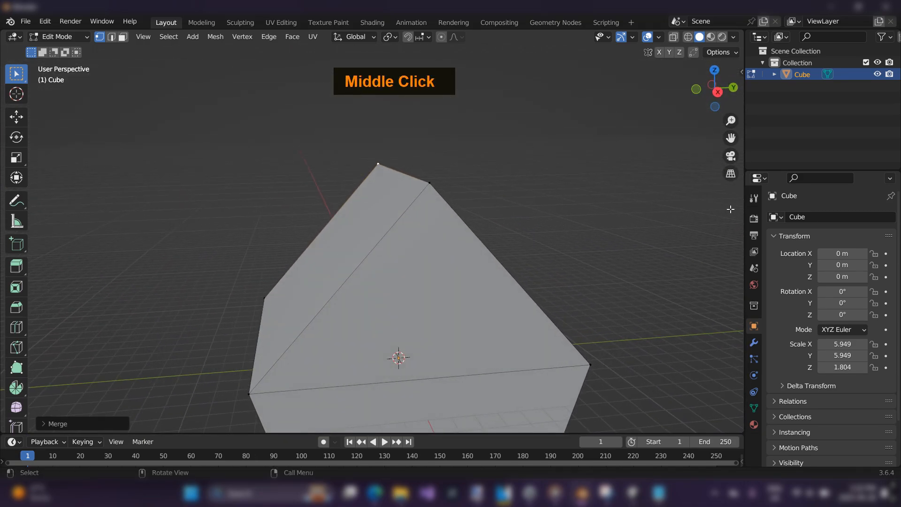
middle_click_drag(433, 215, 430, 173, "shift")
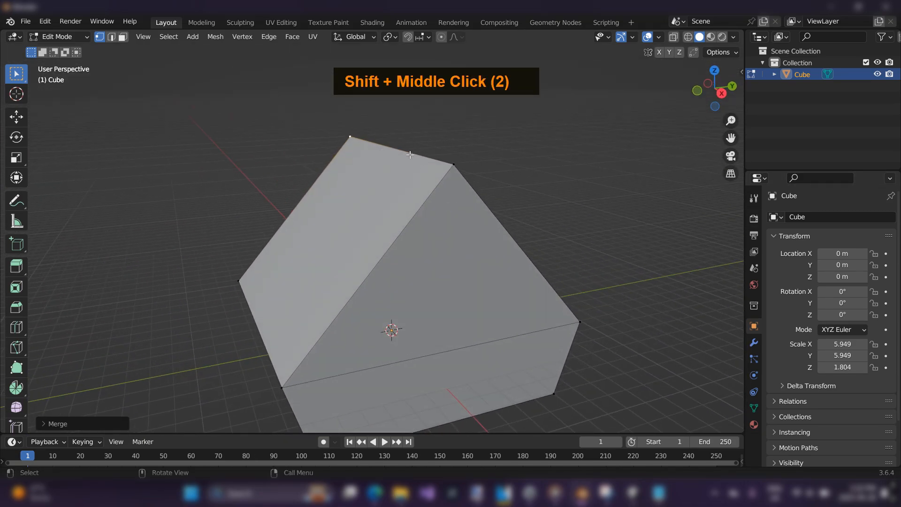
key("alt+Tab")
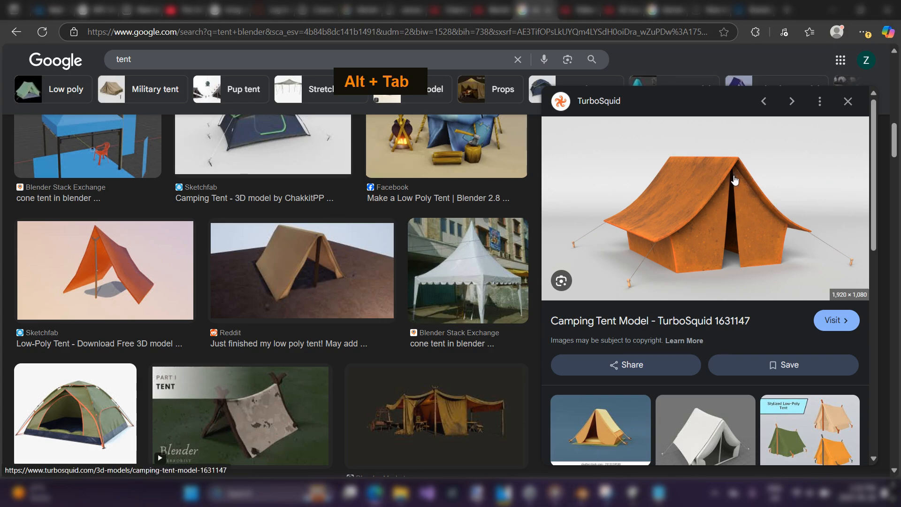
key("alt+Tab")
middle_click_drag(523, 277, 509, 295, "shift")
scroll(509, 291, "down", 2)
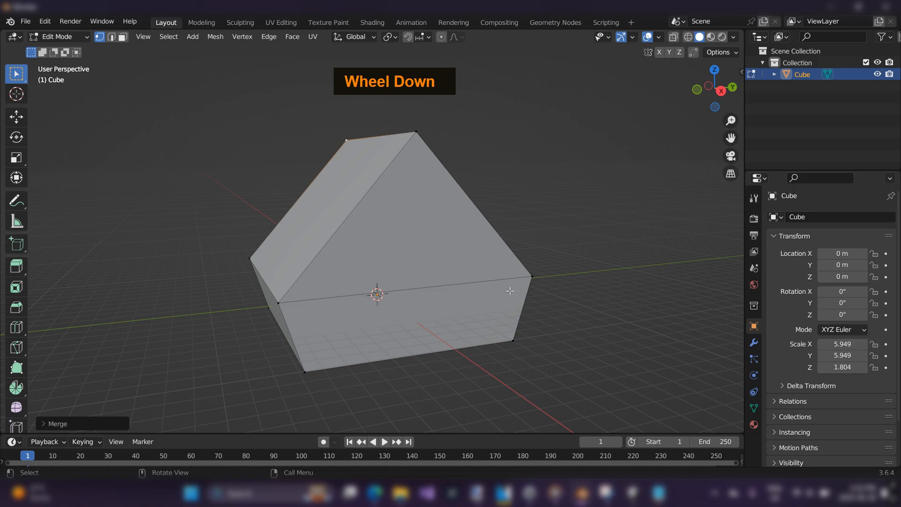
Switch to face selection and alternate between the front gable face and the wall face below it to examine their division
scroll(509, 290, "up", 1)
mouse_move(499, 289)
middle_mouse_down()
mouse_move(497, 305)
mouse_move(502, 276)
middle_mouse_up()
left_click(429, 252)
key("3")
left_click(428, 242)
left_click(446, 346)
double_click(383, 262)
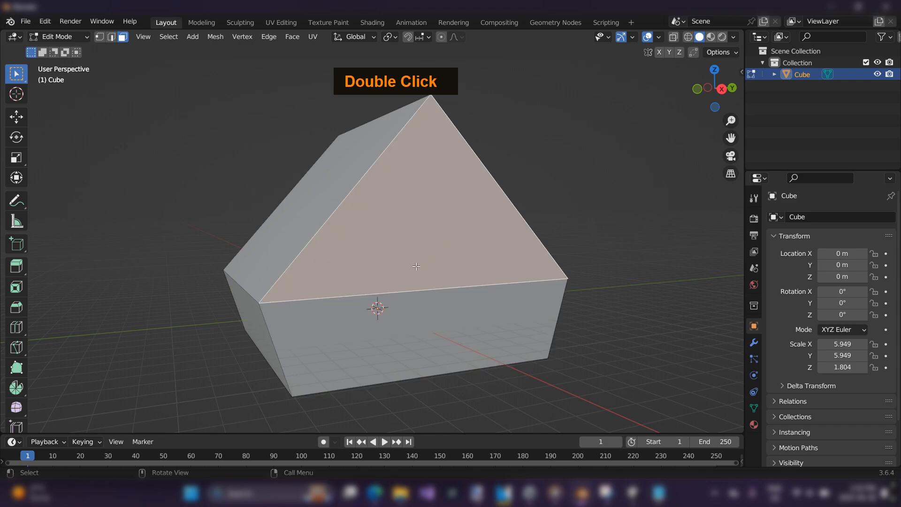
left_click(435, 319)
middle_click_drag(426, 339, 447, 346)
middle_click_drag(447, 345, 472, 285)
scroll(464, 324, "down", 2)
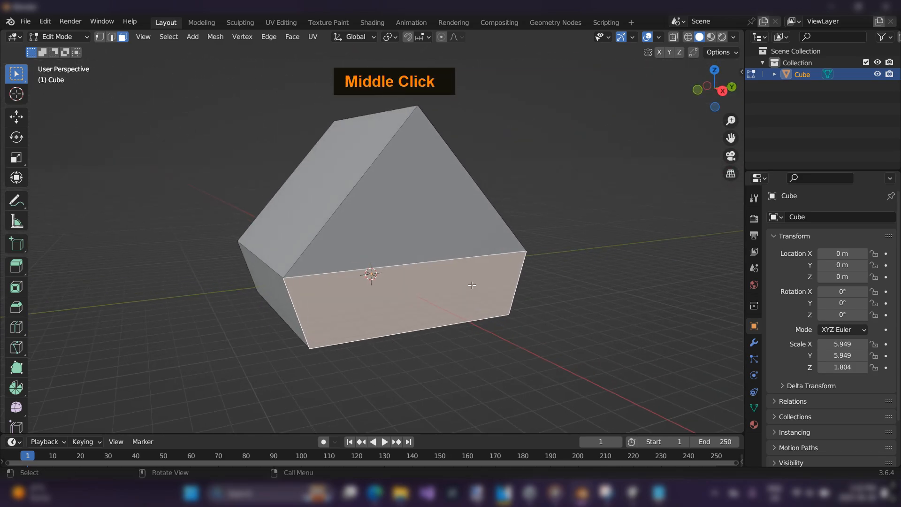
left_click(445, 240)
left_click(439, 286)
left_click(440, 258)
left_click(442, 301)
left_click(441, 230)
left_click(446, 288)
left_click(443, 237)
left_click(448, 292)
left_click(443, 244)
left_click(450, 296)
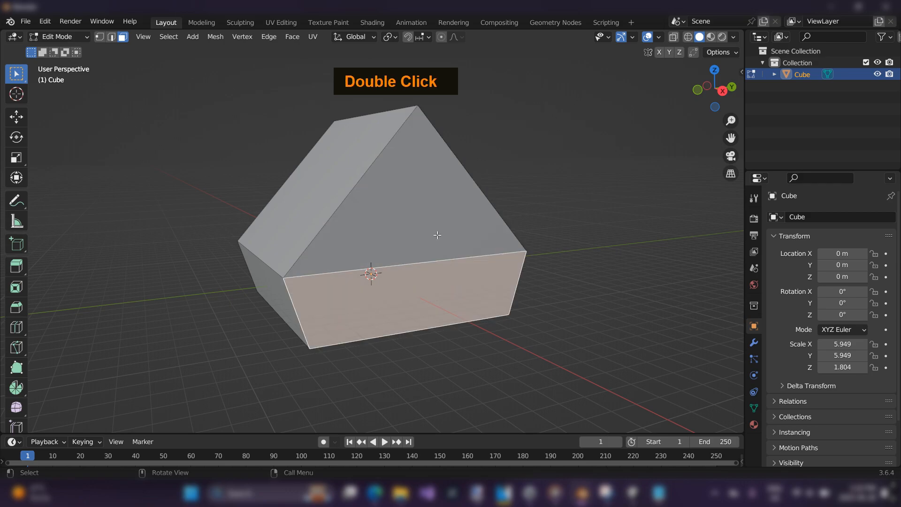
scroll(442, 282, "up", 3)
scroll(444, 291, "down", 1)
scroll(444, 291, "down", 1)
scroll(444, 292, "up", 1)
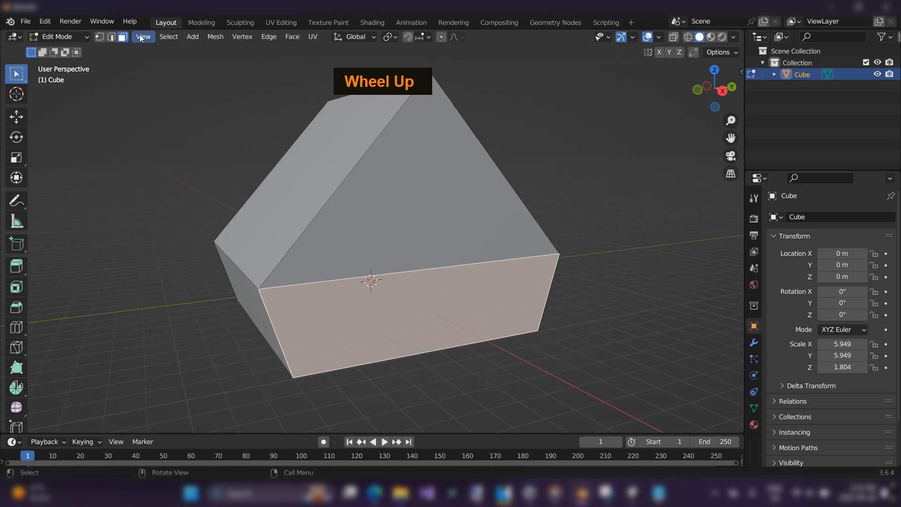
Delete the edge dividing the front gable face from the wall face below it, in edge selection mode, using the Edges option
key("2")
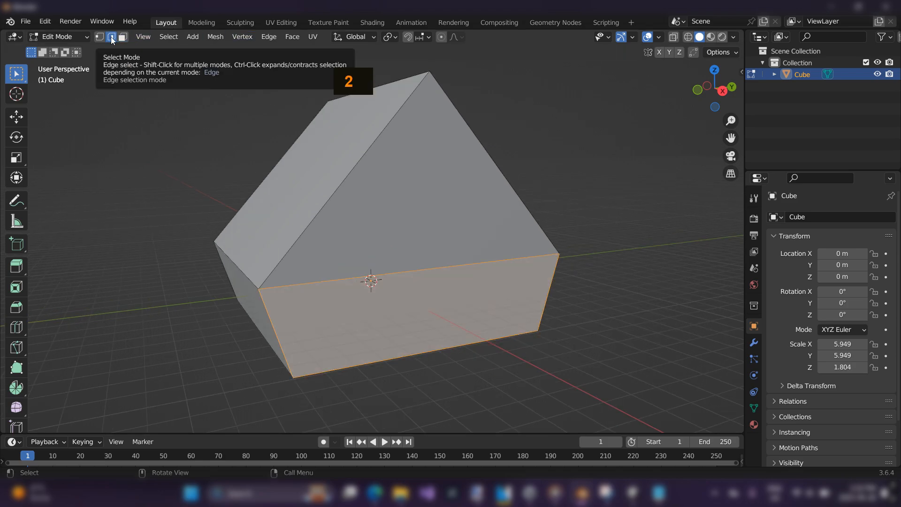
left_click(444, 269)
middle_click_drag(444, 269, 370, 259)
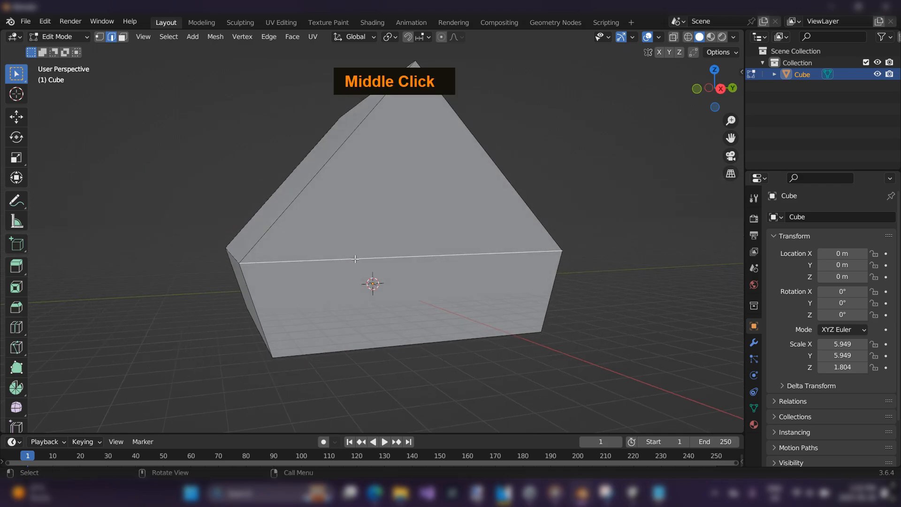
mouse_move(428, 265)
middle_mouse_down()
mouse_move(523, 276)
mouse_move(423, 273)
mouse_move(469, 264)
mouse_move(436, 254)
mouse_move(412, 203)
mouse_move(446, 218)
mouse_move(433, 256)
middle_mouse_up()
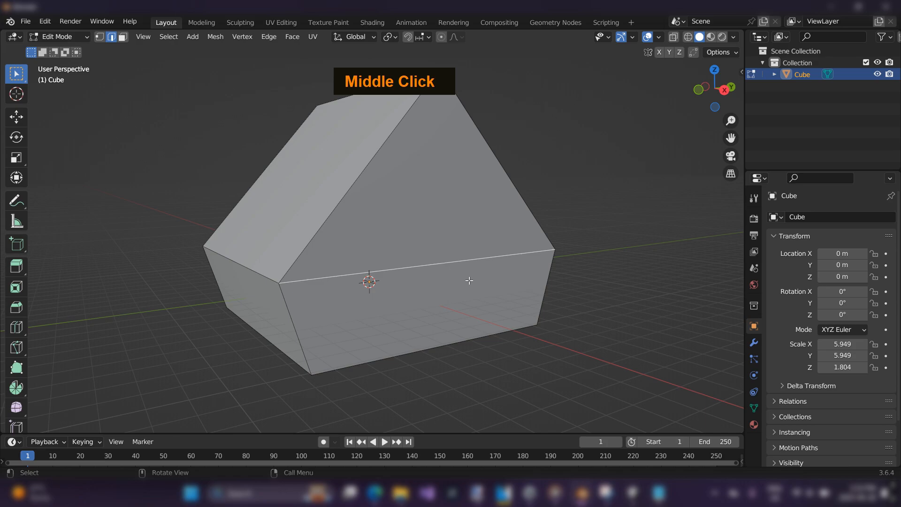
key("x")
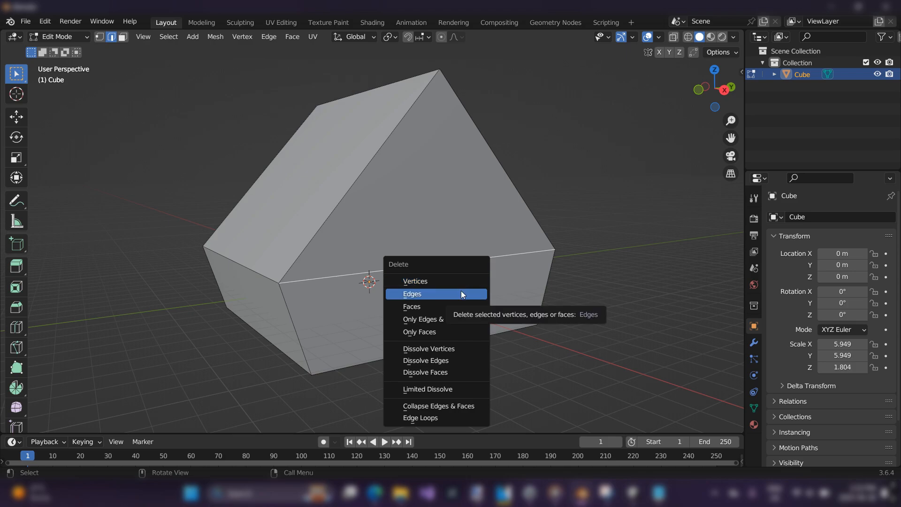
key("e")
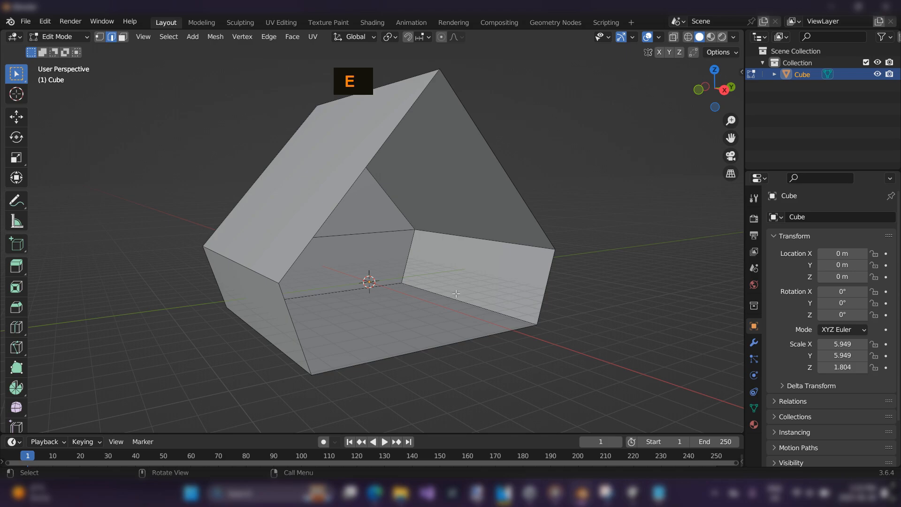
Fill the open front with a single face from its two roof edges, two side edges and bottom edge
mouse_move(487, 279)
middle_mouse_down()
mouse_move(469, 316)
mouse_move(356, 247)
mouse_move(332, 308)
mouse_move(464, 263)
mouse_move(488, 282)
mouse_move(432, 298)
mouse_move(386, 283)
mouse_move(446, 288)
mouse_move(422, 268)
mouse_move(404, 282)
mouse_move(471, 239)
mouse_move(456, 255)
mouse_move(493, 273)
middle_mouse_up()
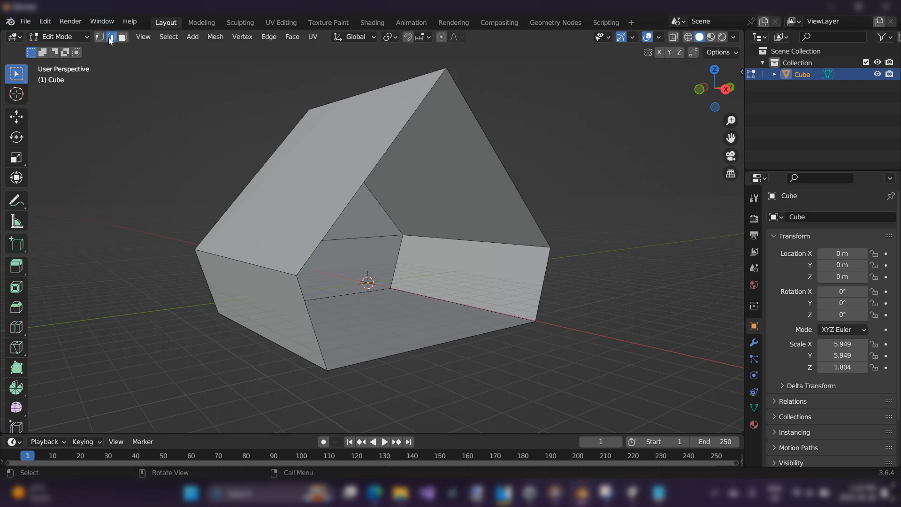
left_click(493, 150)
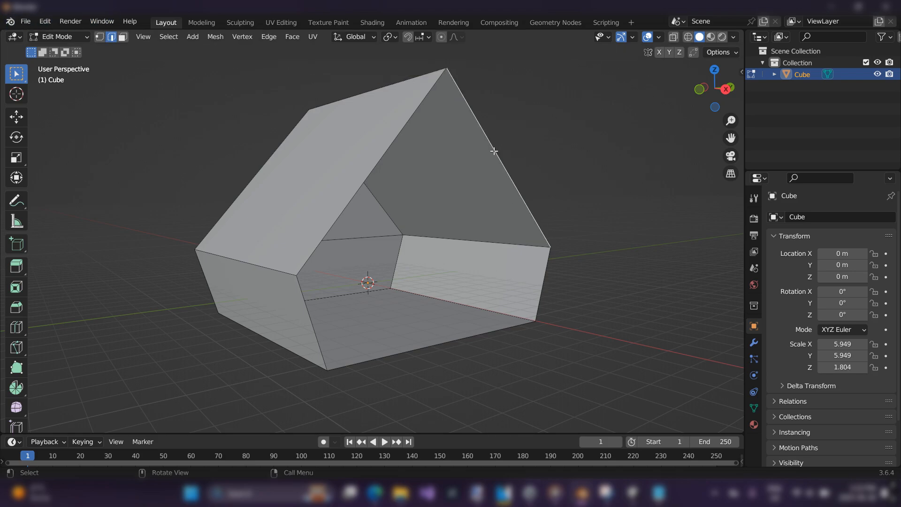
left_click(391, 145, "shift")
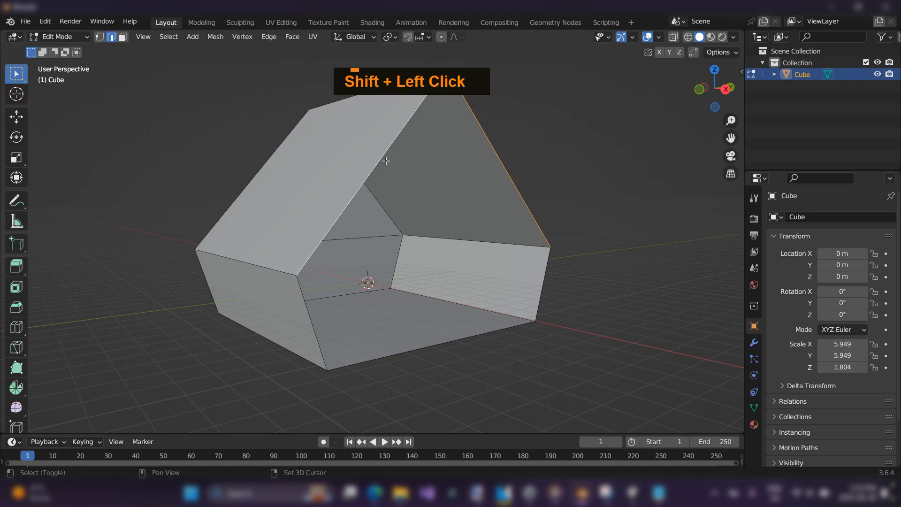
left_click(317, 321, "shift")
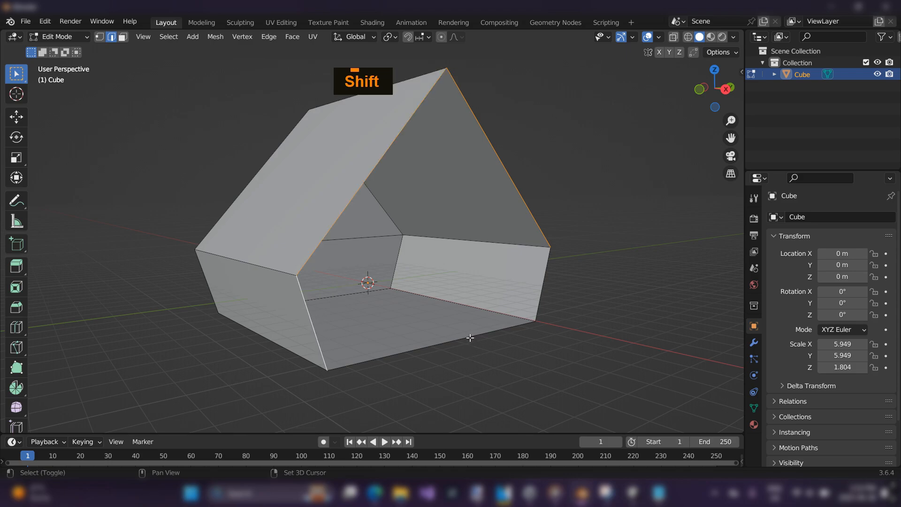
left_click(470, 337, "shift")
left_click(544, 281, "shift")
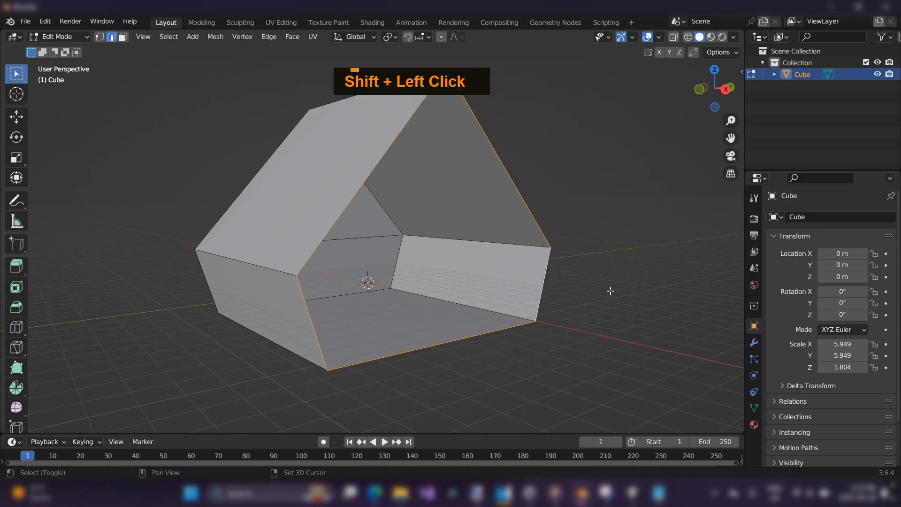
mouse_move(608, 293)
middle_mouse_down()
mouse_move(519, 285)
mouse_move(498, 251)
mouse_move(581, 235)
mouse_move(647, 284)
mouse_move(535, 229)
mouse_move(636, 271)
mouse_move(603, 295)
middle_mouse_up()
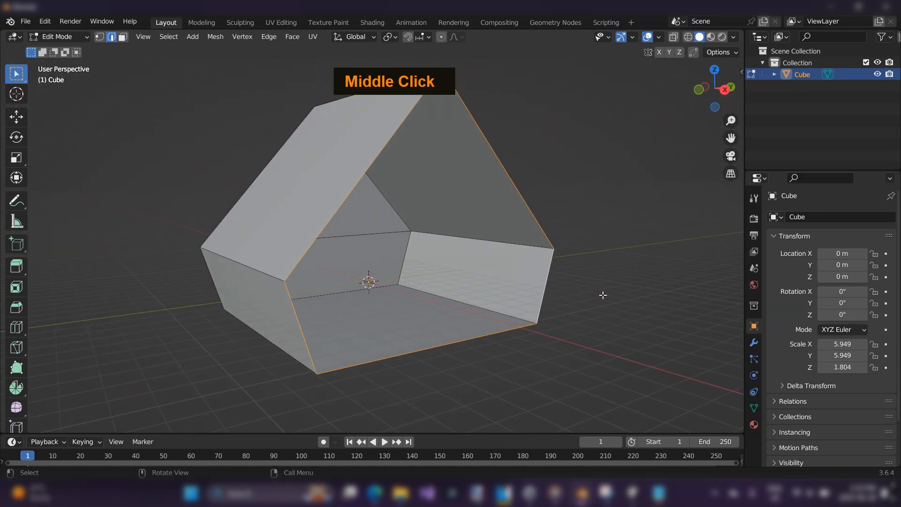
key("f")
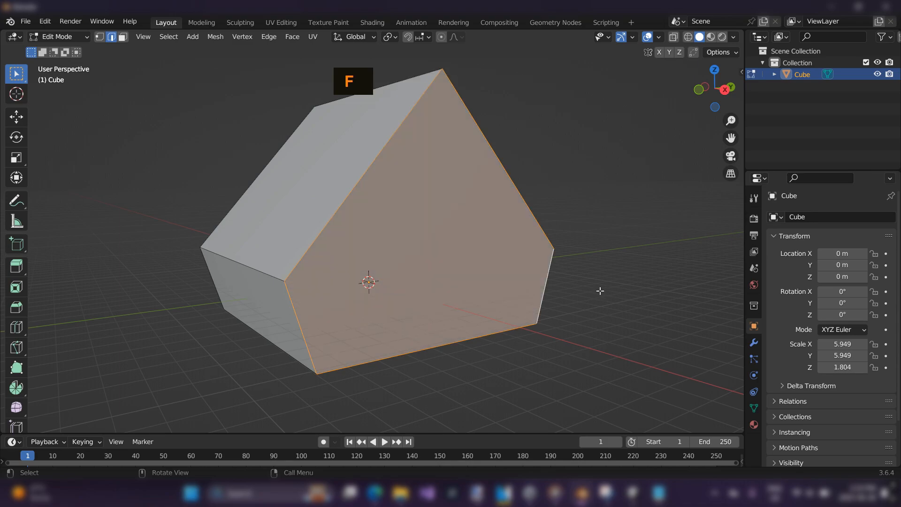
Inspect the filled front face and the divided back side from several angles, and compare the shape with the browser's tent reference
scroll(593, 288, "down", 1)
middle_click_drag(589, 285, 566, 285)
key("Tab")
middle_click_drag(477, 255, 421, 236)
middle_click_drag(423, 276, 386, 222)
key("Tab")
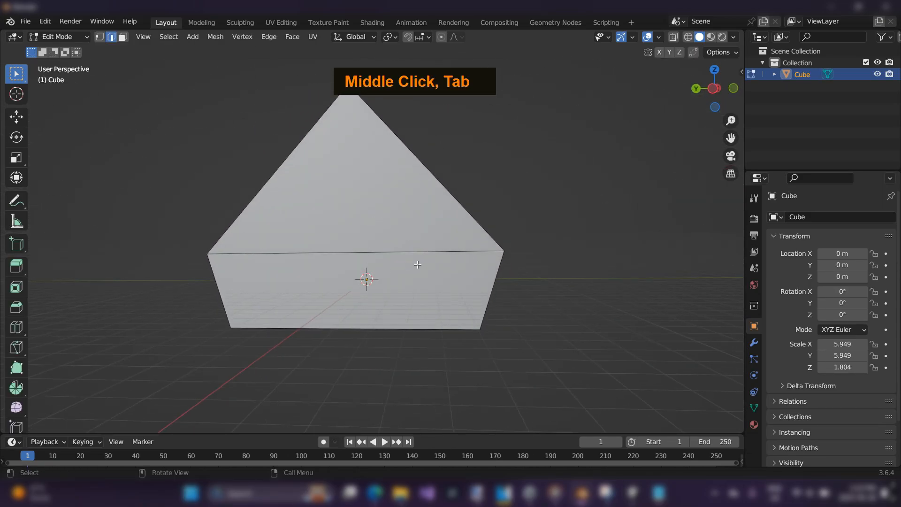
middle_click_drag(577, 245, 419, 238)
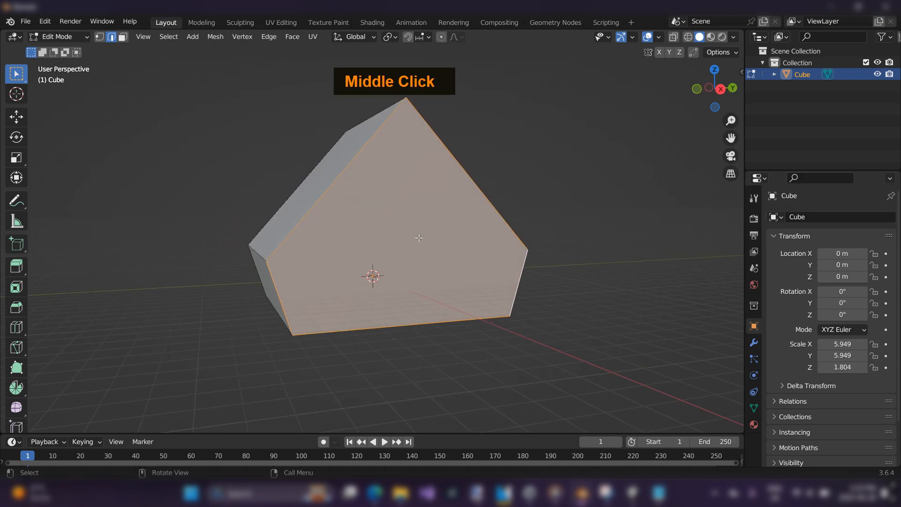
middle_click_drag(443, 238, 468, 242)
scroll(469, 240, "down", 1)
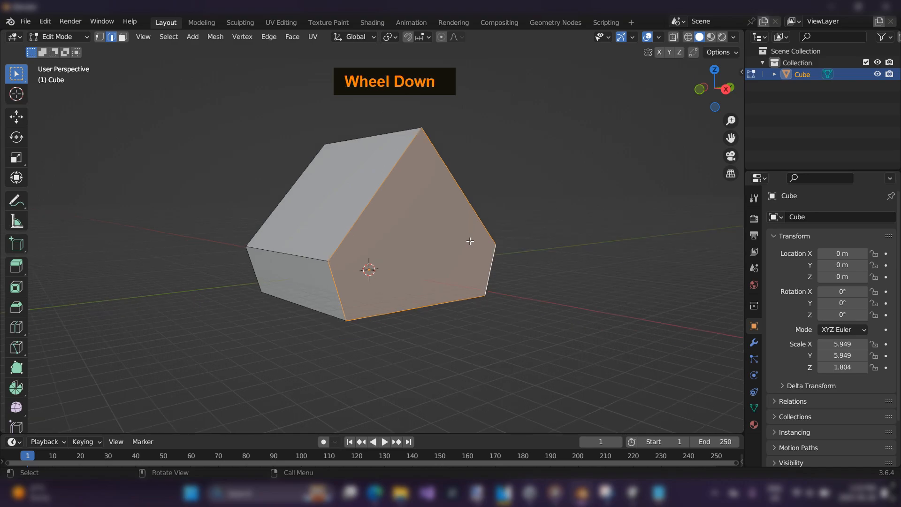
scroll(469, 241, "up", 1)
key("alt+Tab")
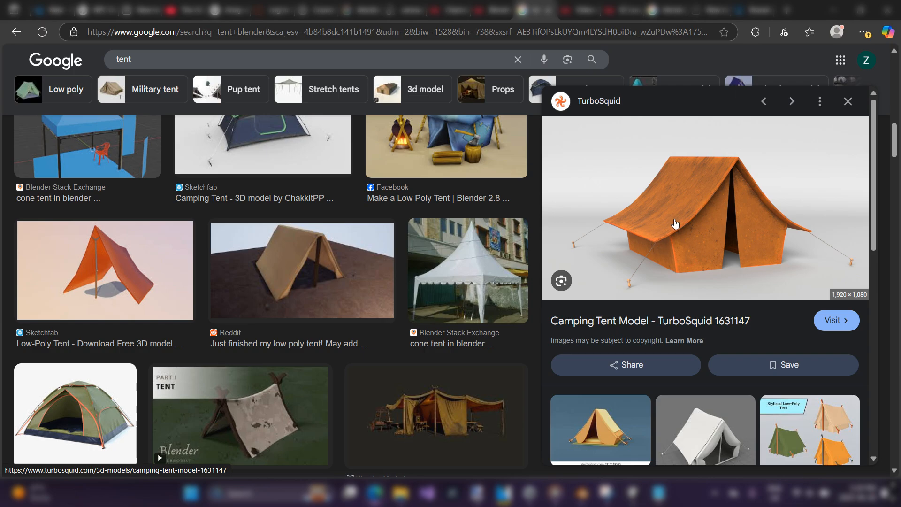
key("alt+Tab")
middle_click_drag(635, 207, 578, 221)
scroll(572, 214, "down", 1)
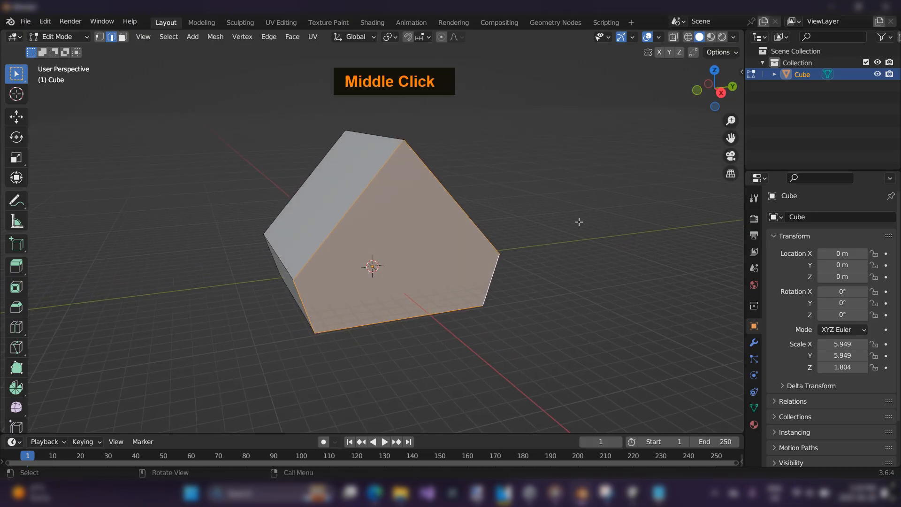
scroll(578, 222, "up", 1)
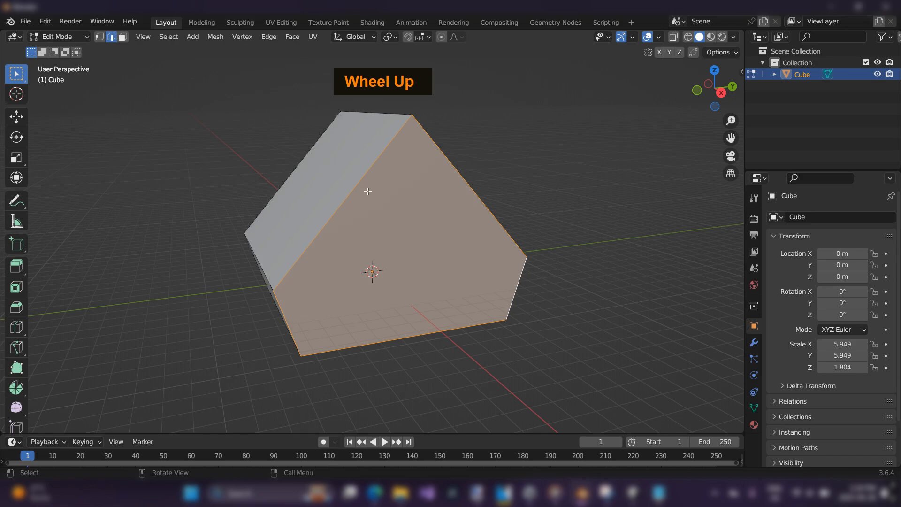
Return to object mode, rename the cube object to "tent" and hide it in the viewport
key("Tab")
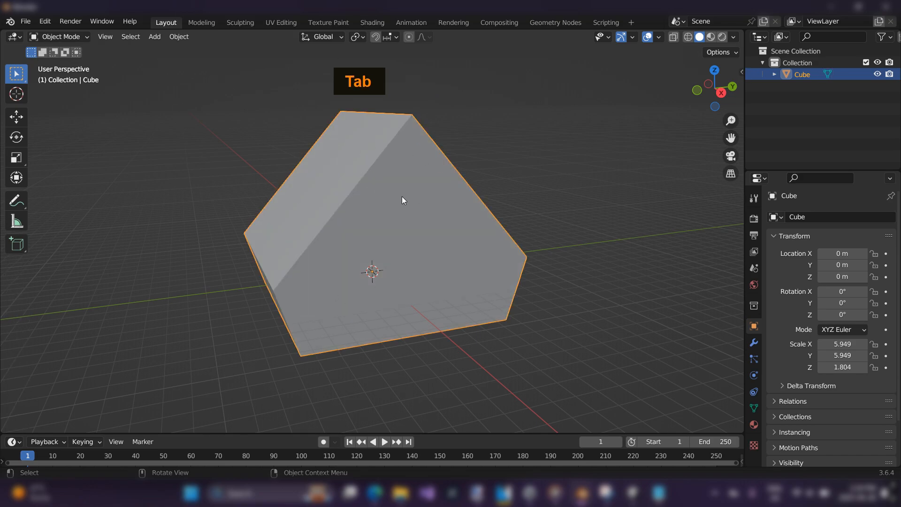
middle_click_drag(382, 206, 350, 227)
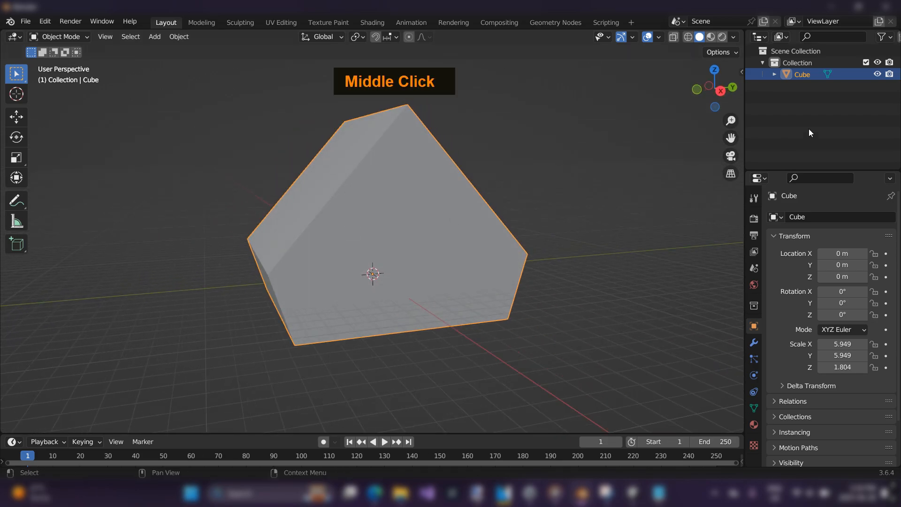
double_click(796, 75)
type("tent")
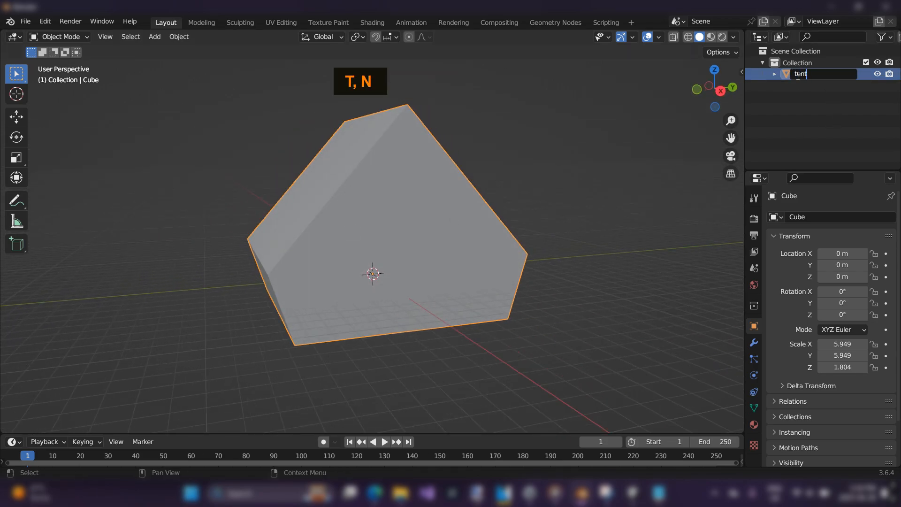
key("Return")
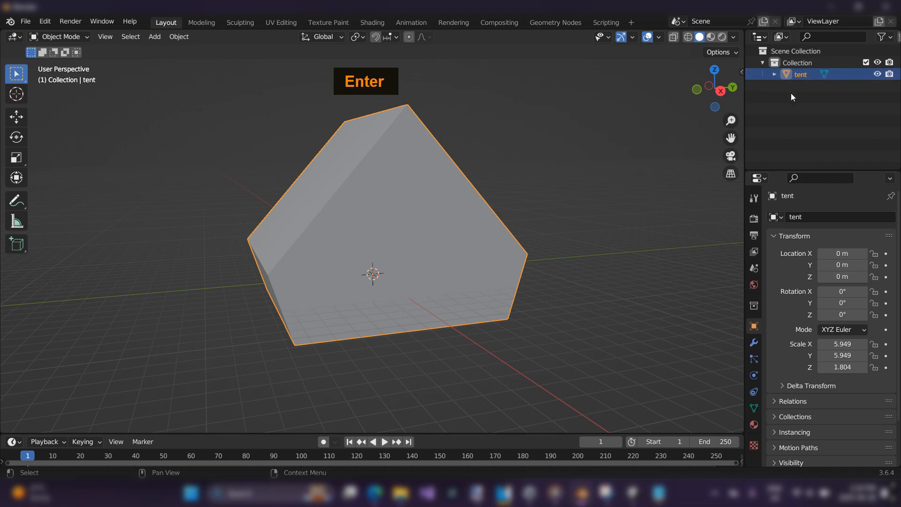
left_click(876, 74)
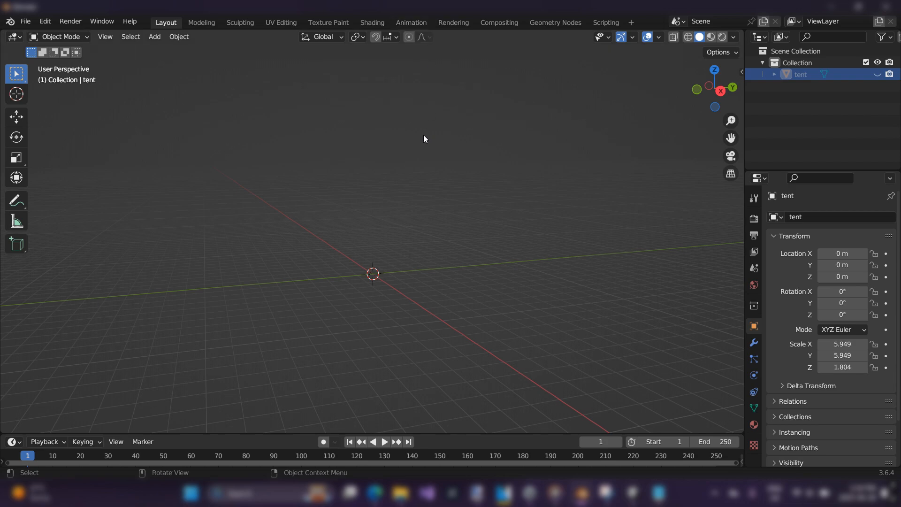
Check the tent reference in the browser and add a mesh plane at the world origin
key("alt+Tab")
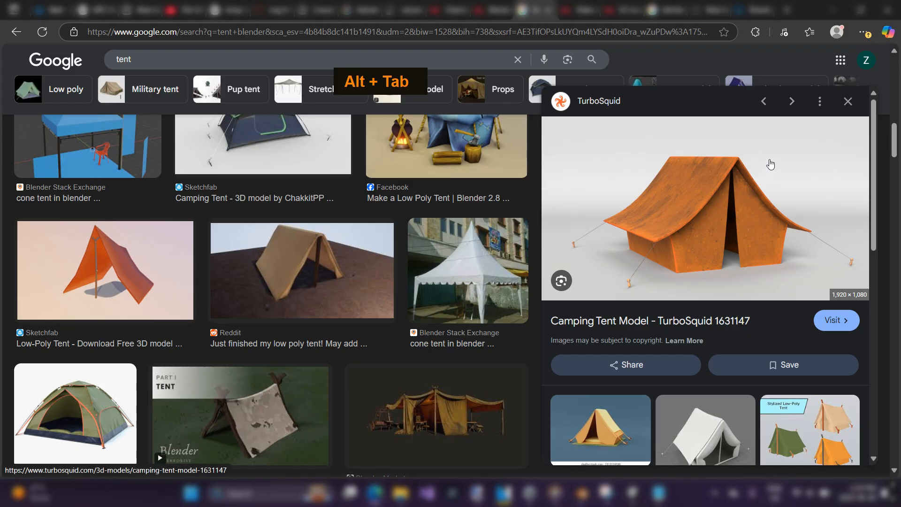
key("alt+Tab")
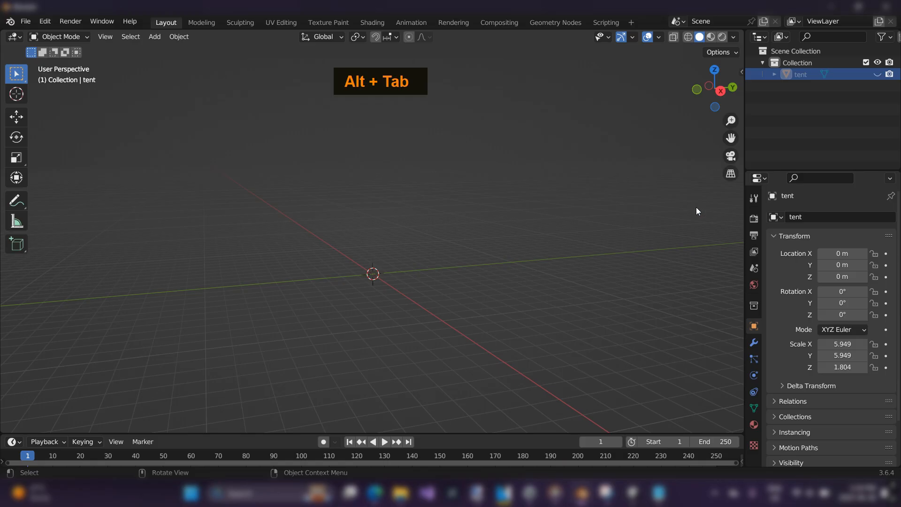
middle_click_drag(510, 249, 497, 269)
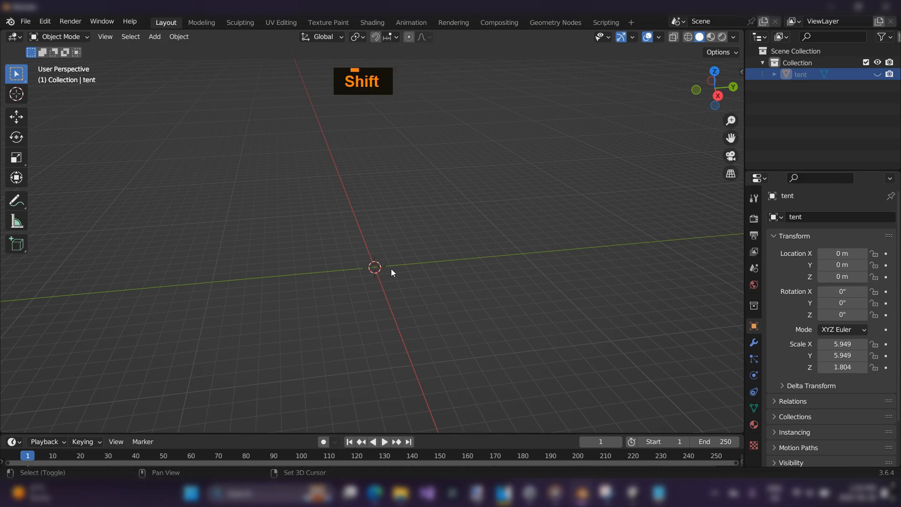
key("shift+a")
mouse_move(391, 268)
mouse_move(384, 243)
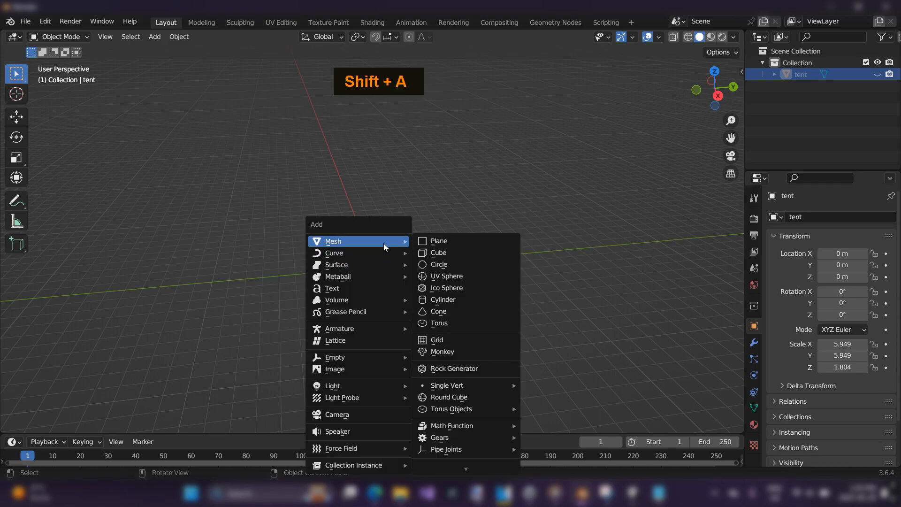
left_click(479, 241)
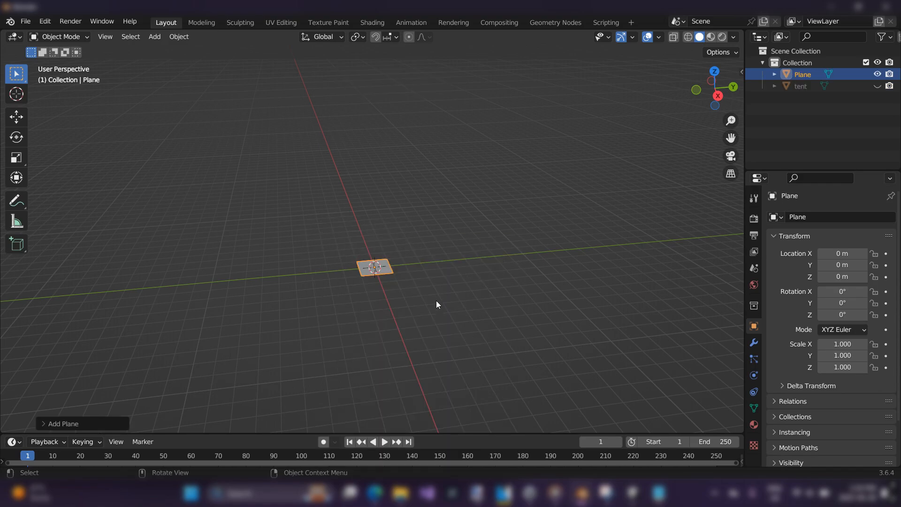
Scale the plane up uniformly to about 5.98 and briefly show the tent object to compare their sizes
key("s")
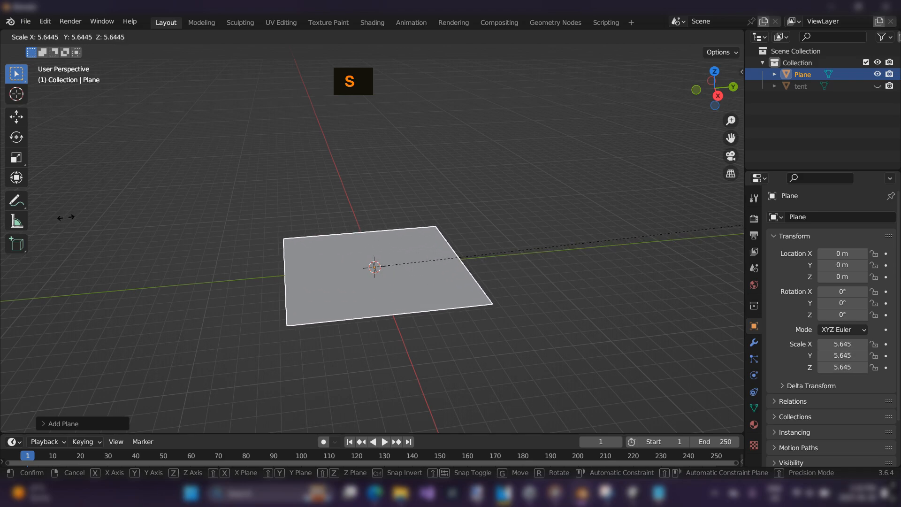
left_click(163, 217)
middle_click_drag(317, 281, 452, 237)
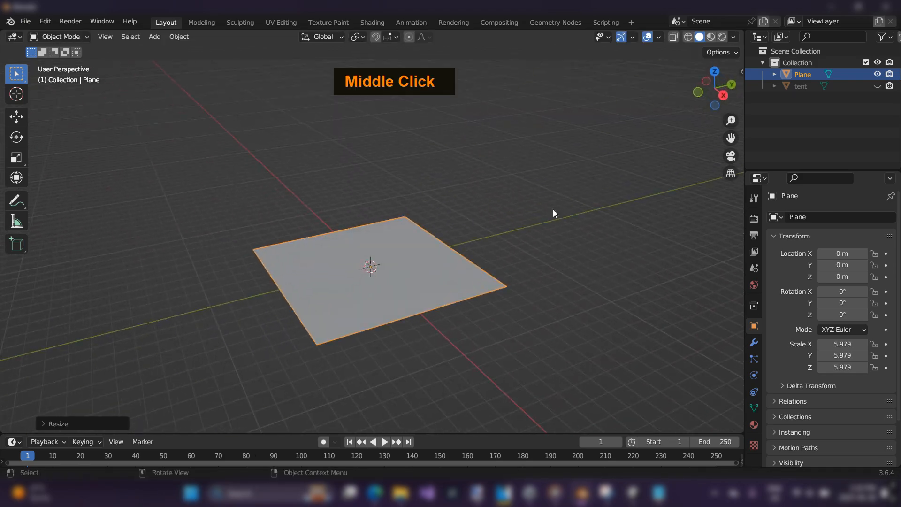
left_click(877, 86)
left_click(877, 86)
middle_click_drag(558, 251, 521, 235)
scroll(545, 255, "up", 2)
scroll(516, 235, "down", 1)
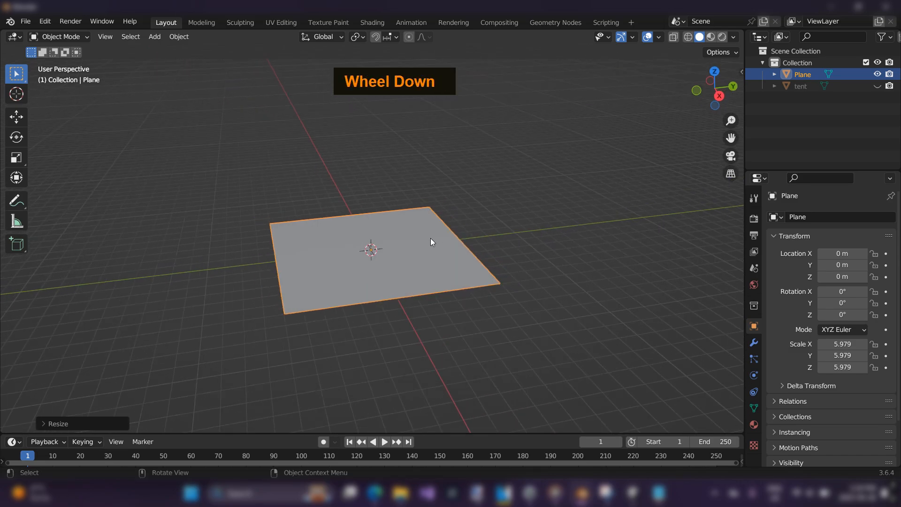
Enter edit mode on the plane and add seven evenly spaced loop cuts, leaving them centred without sliding
key("Tab")
middle_click_drag(430, 239, 421, 262)
key("ctrl+r")
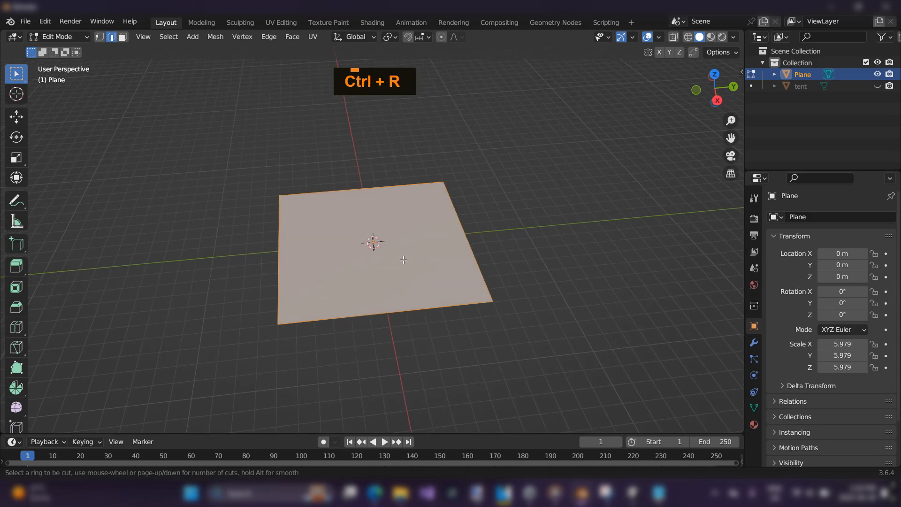
scroll(369, 227, "up", 1)
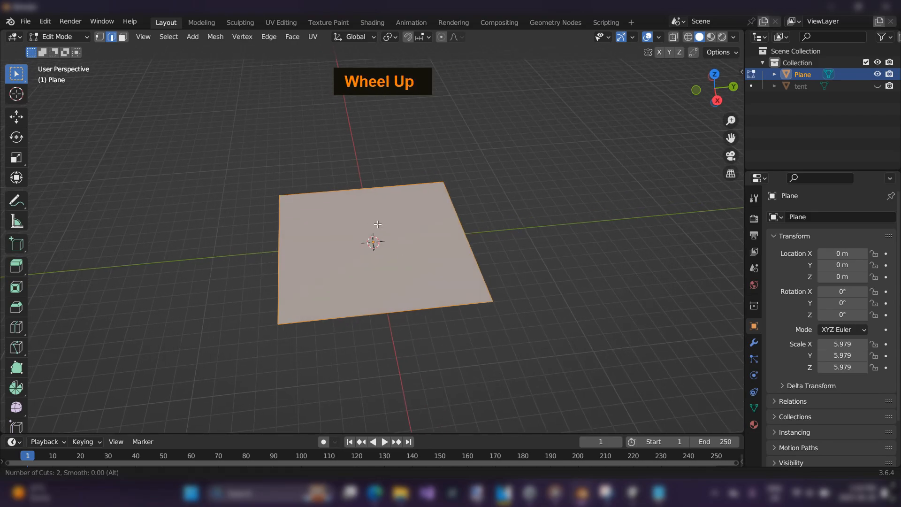
scroll(358, 306, "up", 3)
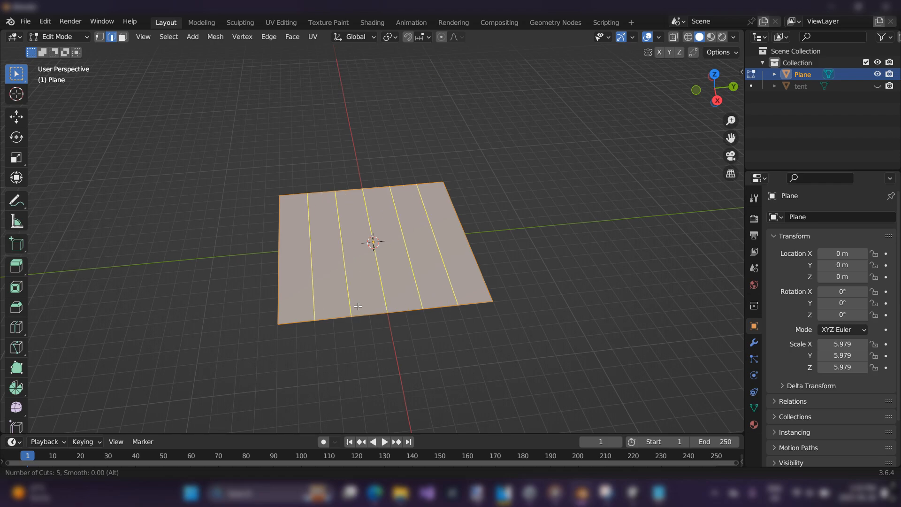
scroll(358, 306, "up", 2)
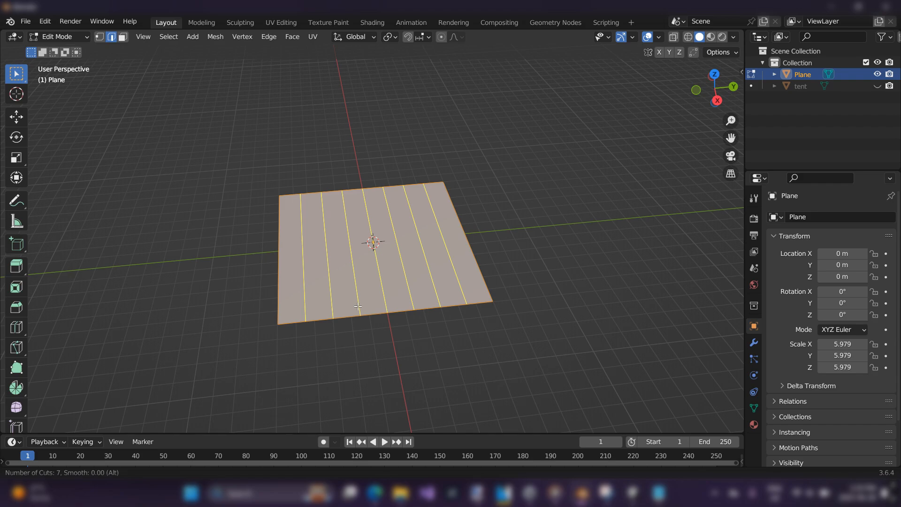
left_click(357, 306)
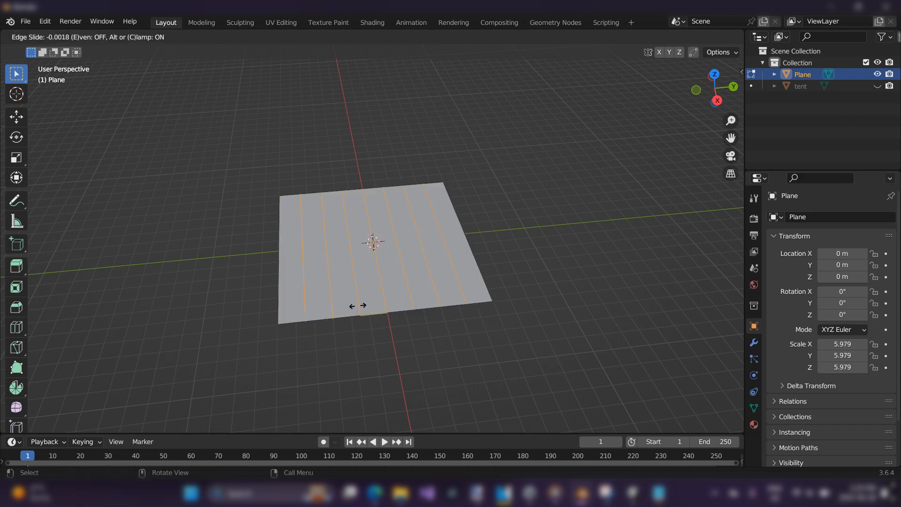
right_click(357, 306)
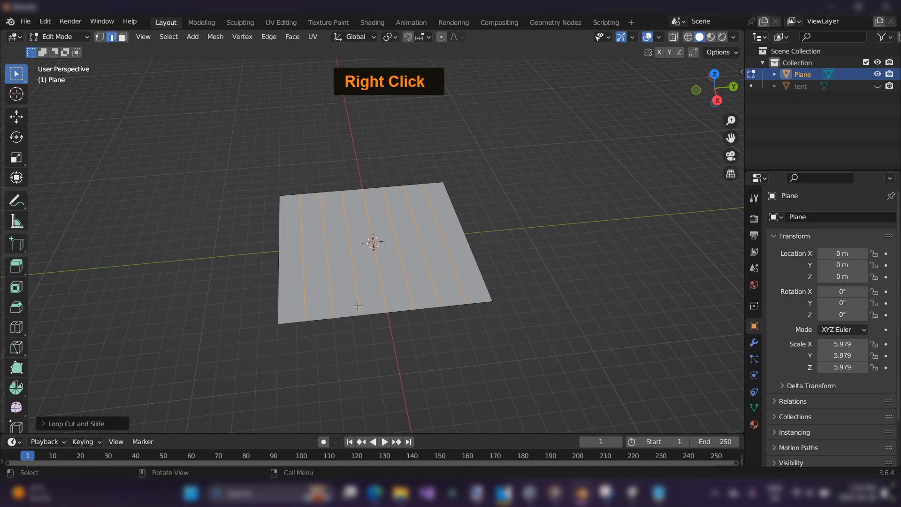
Enable proportional editing, select the plane's centre edge loop and align the view to Right Orthographic
middle_click_drag(462, 333, 471, 309)
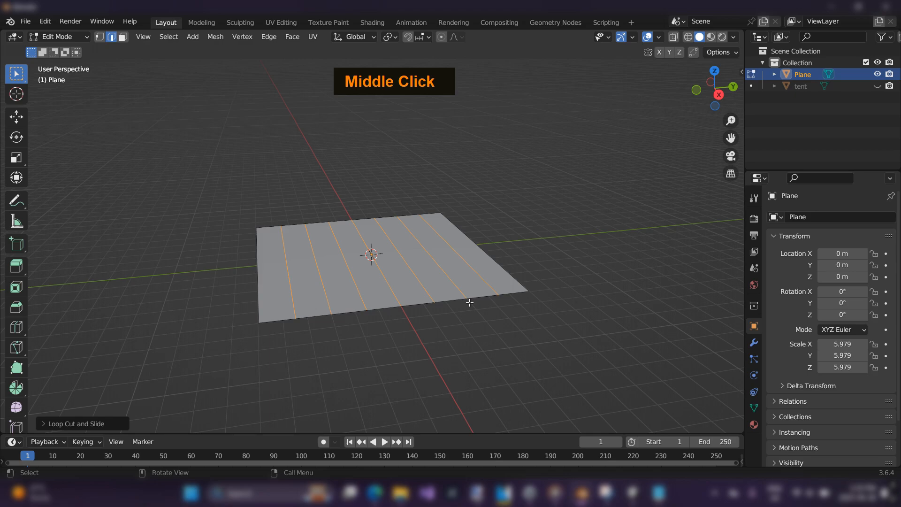
middle_click_drag(423, 129, 408, 125)
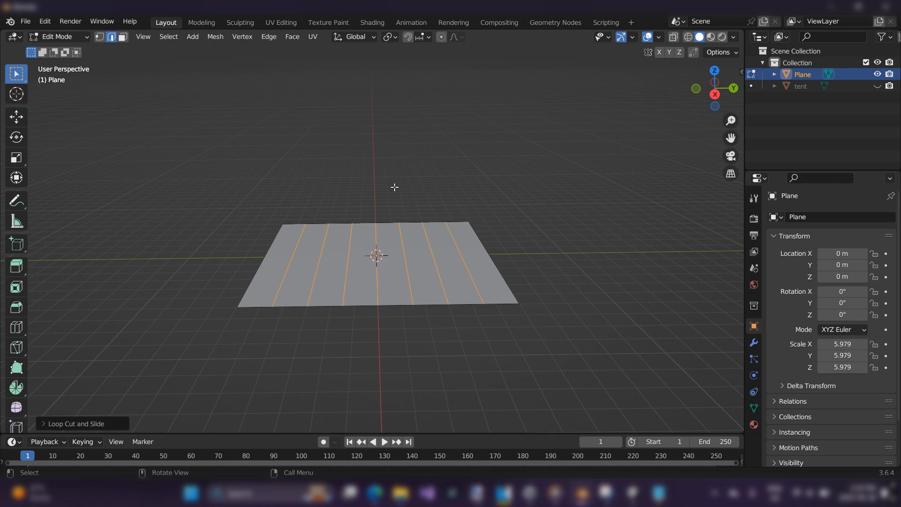
key("o")
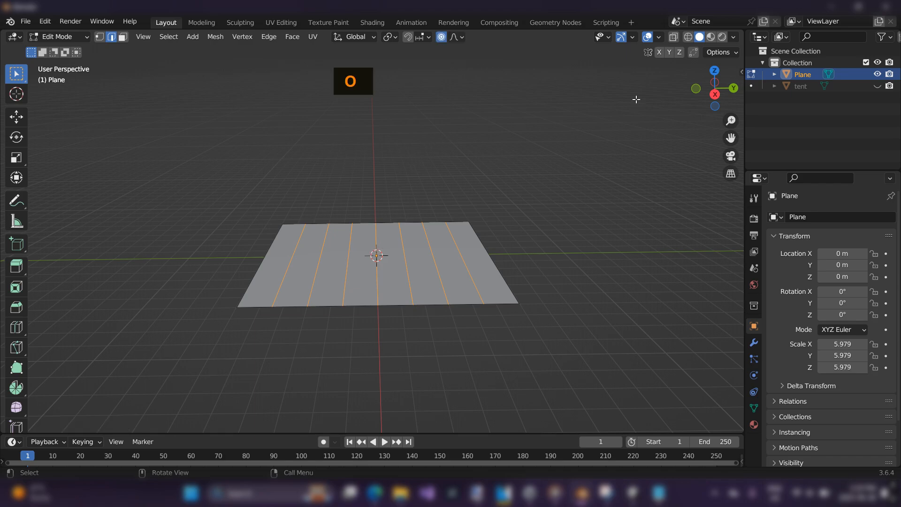
left_click(377, 247)
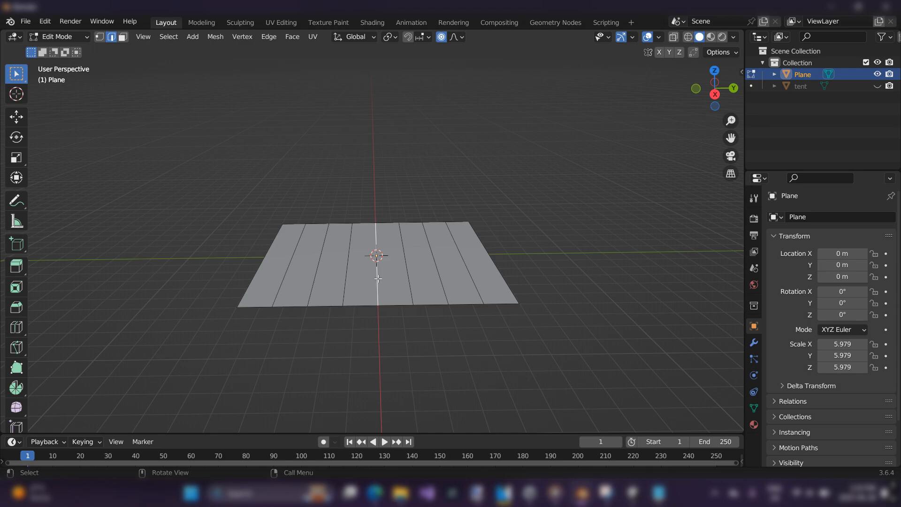
left_click(714, 95)
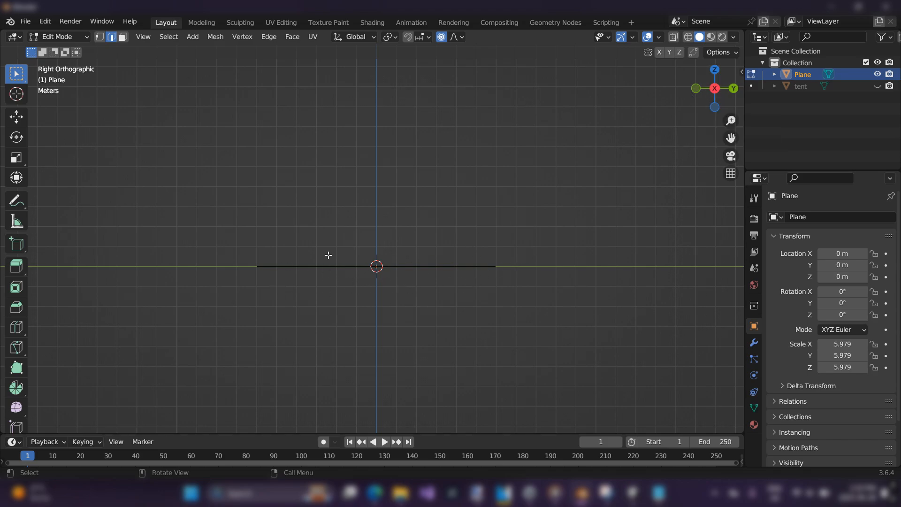
middle_click_drag(370, 245, 712, 90)
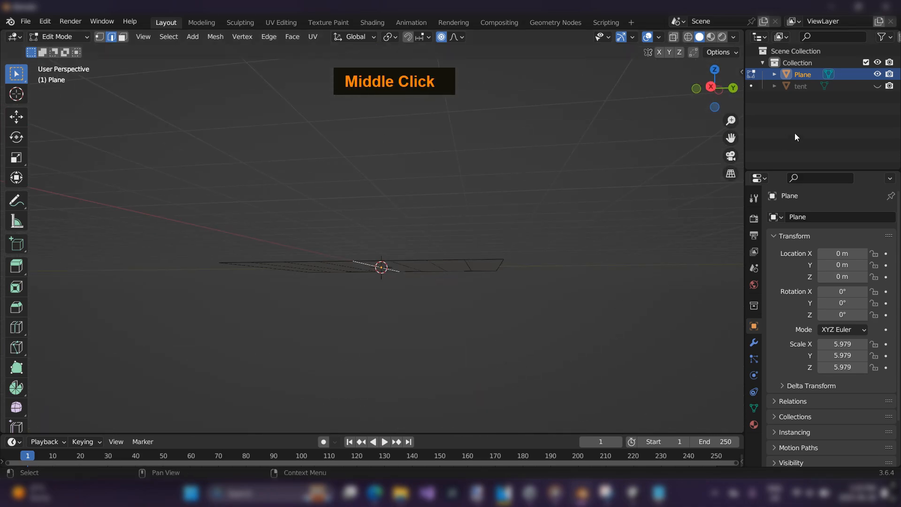
left_click(710, 88)
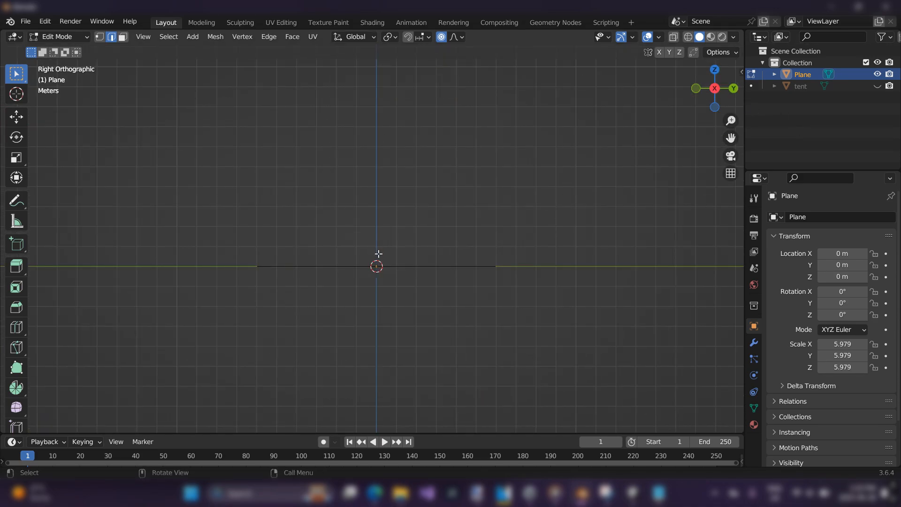
Raise the centre edge about 6.9 m along Z with smooth proportional falloff, adjusting the influence radius to about 5.05 m
key("g")
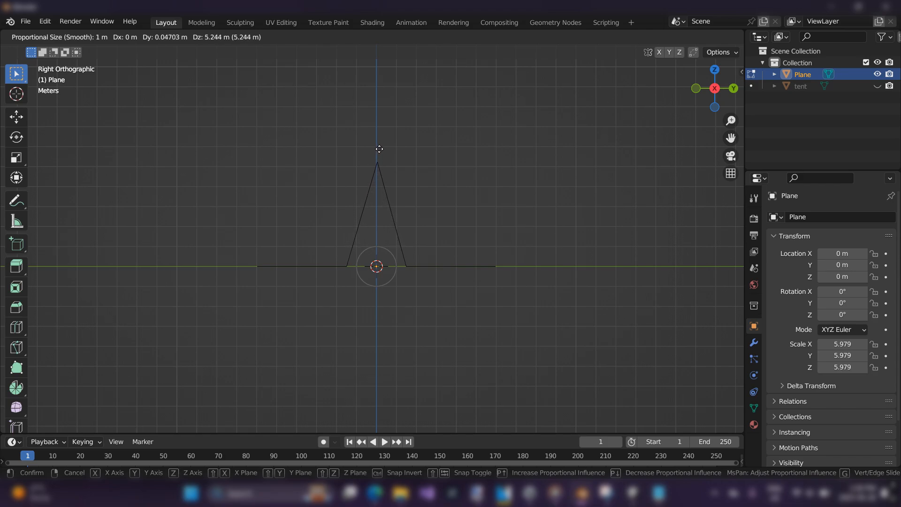
scroll(377, 199, "up", 1)
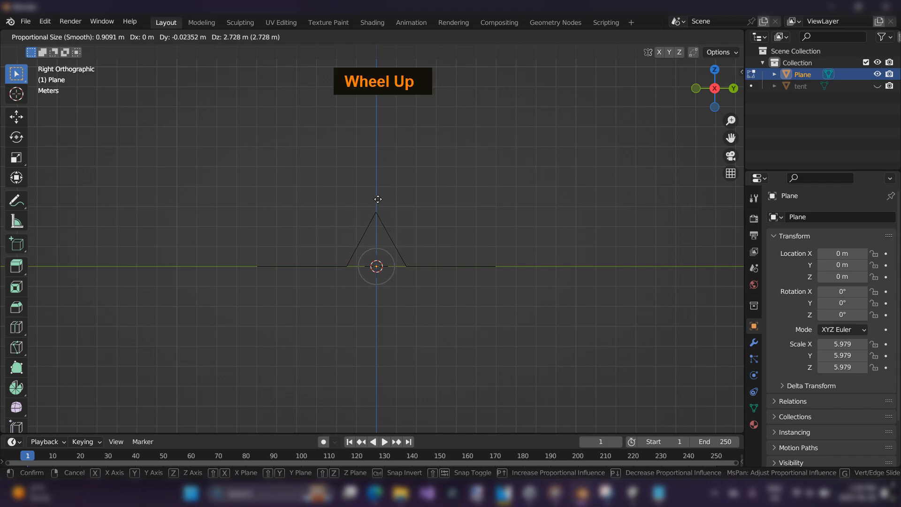
scroll(378, 199, "down", 10)
scroll(377, 199, "down", 4)
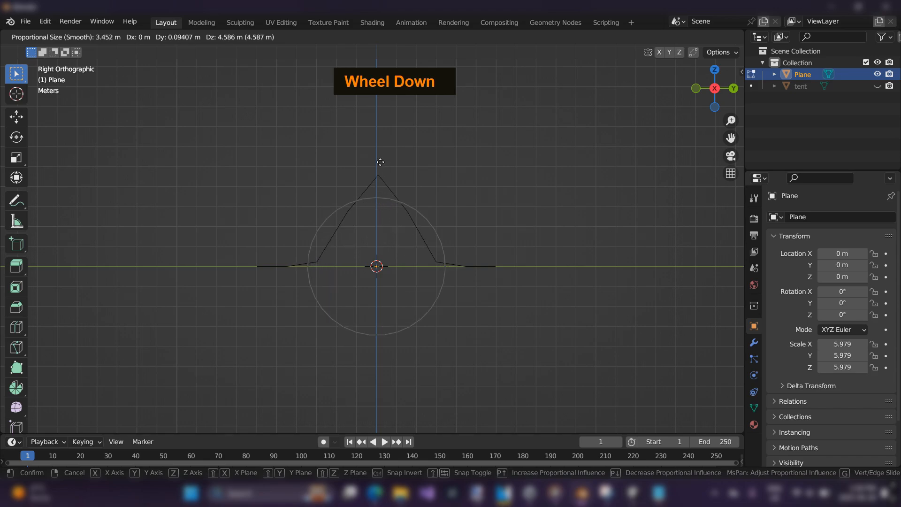
scroll(381, 165, "up", 2)
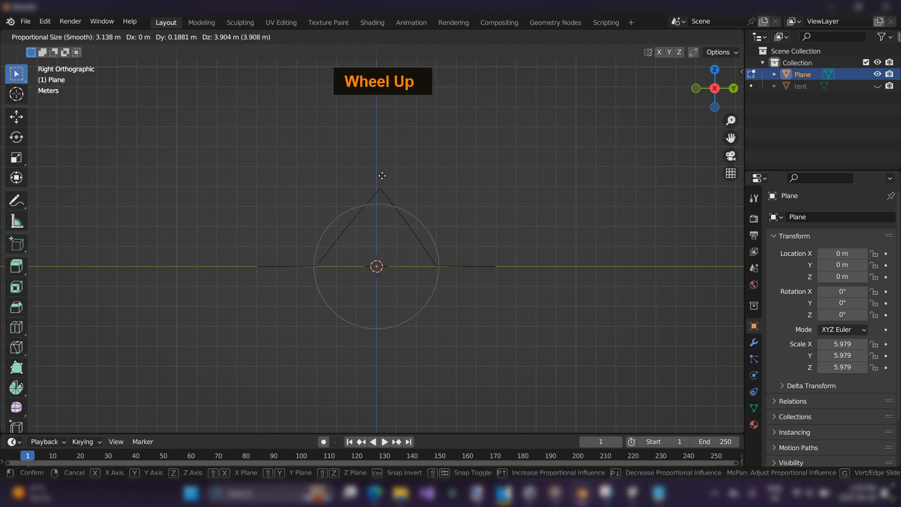
scroll(380, 136, "down", 5)
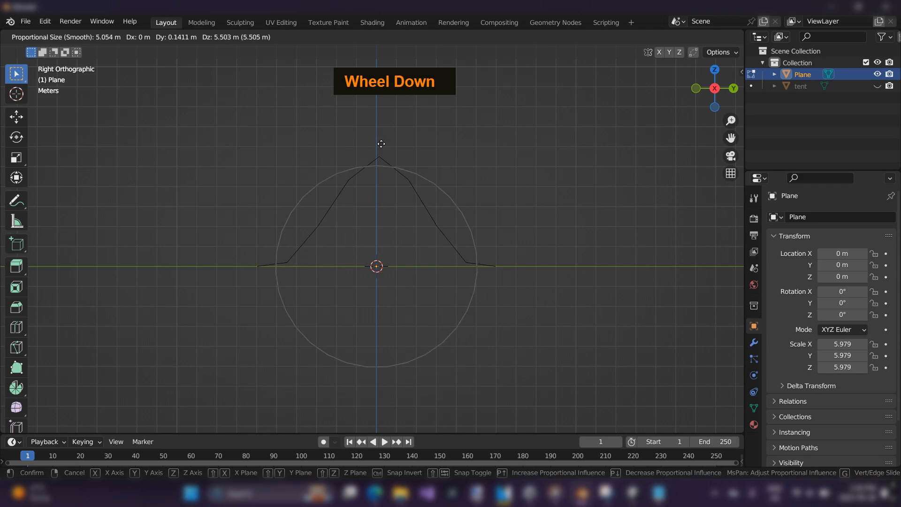
scroll(382, 130, "down", 2)
scroll(383, 126, "up", 1)
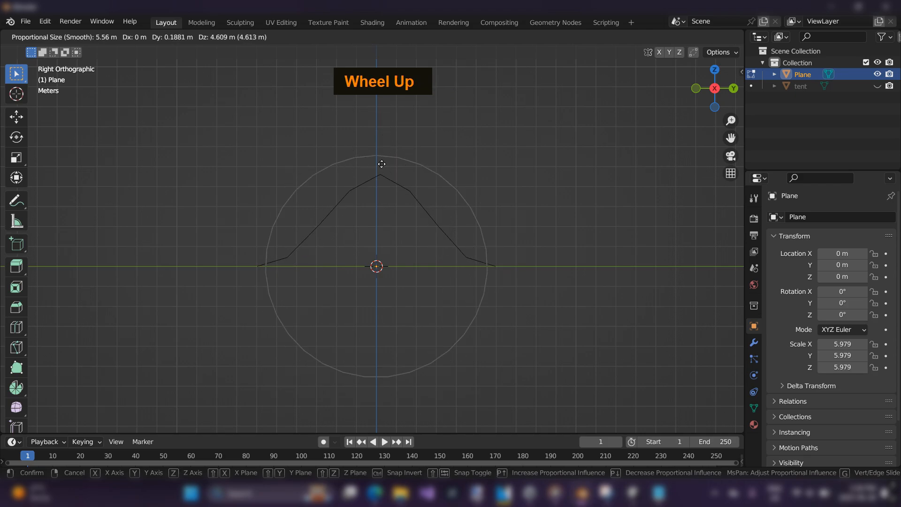
key("z")
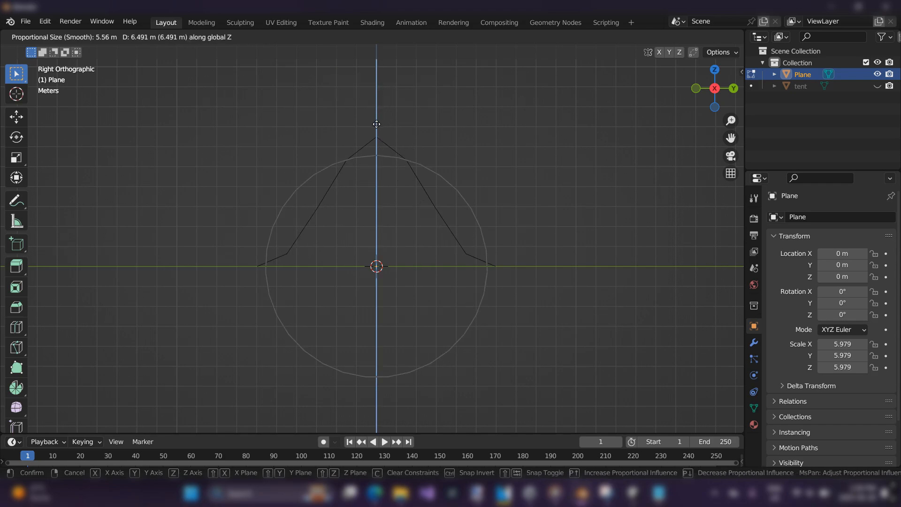
scroll(376, 124, "down", 1)
scroll(376, 123, "up", 1)
scroll(376, 124, "down", 1)
scroll(376, 123, "up", 3)
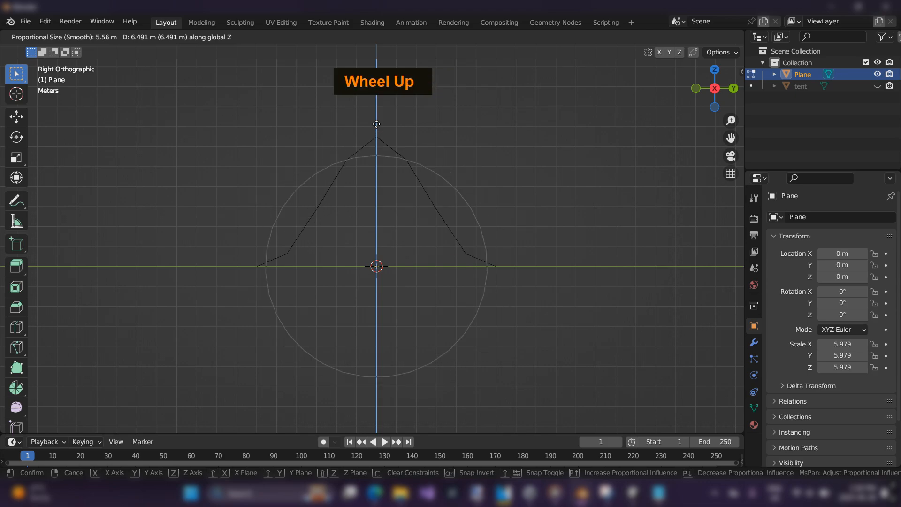
scroll(377, 124, "down", 4)
scroll(377, 123, "up", 2)
scroll(376, 124, "down", 1)
scroll(377, 124, "up", 1)
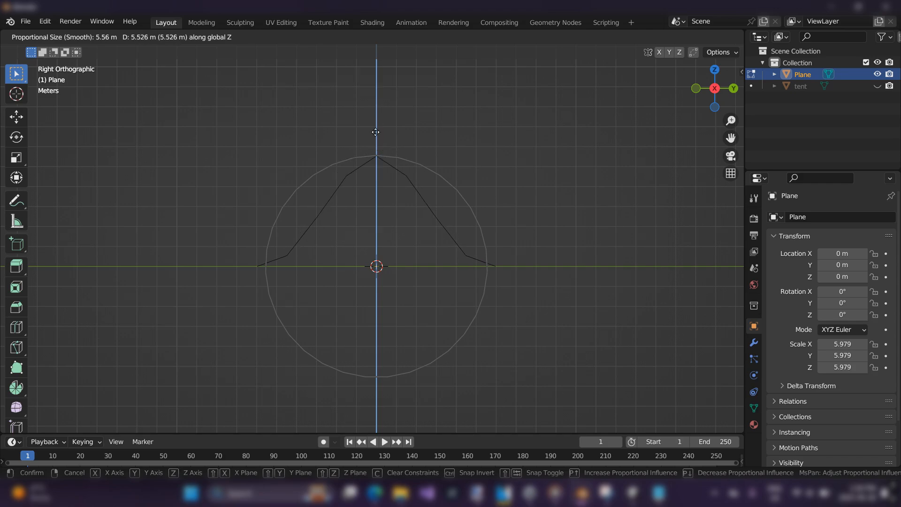
scroll(377, 105, "down", 2)
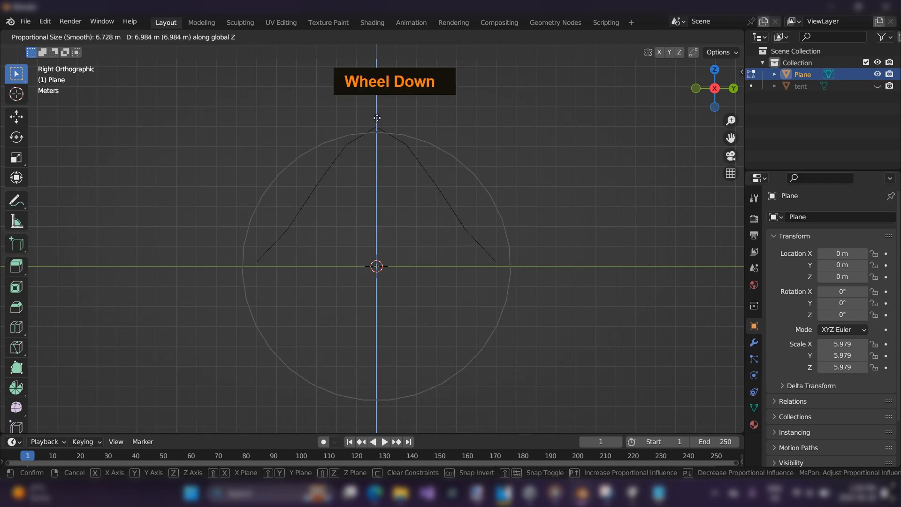
scroll(376, 114, "up", 2)
scroll(377, 119, "down", 1)
scroll(377, 118, "up", 1)
scroll(377, 117, "down", 1)
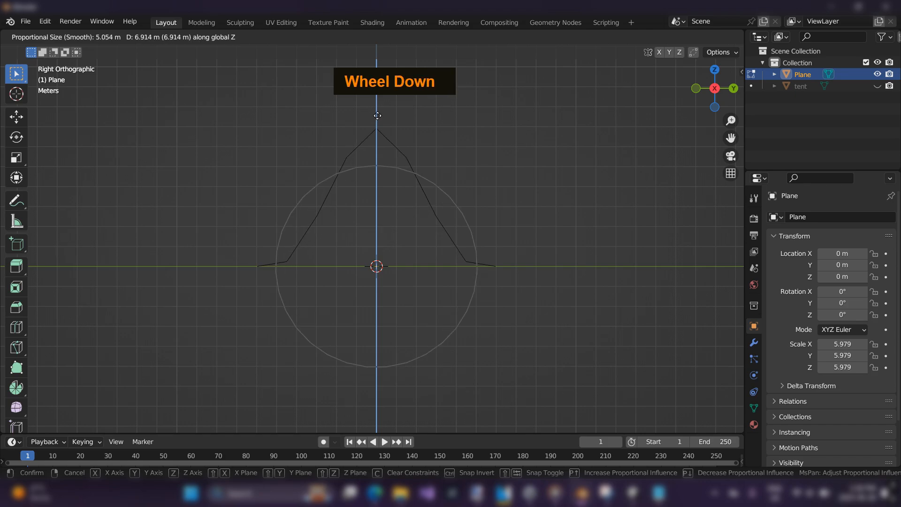
left_click(378, 115)
Compare the bent plane with the browser's tent reference and turn off proportional editing in Blender
mouse_move(420, 272)
middle_mouse_down()
mouse_move(457, 295)
mouse_move(358, 249)
mouse_move(413, 266)
mouse_move(382, 264)
mouse_move(388, 245)
mouse_move(444, 249)
mouse_move(416, 246)
mouse_move(375, 263)
mouse_move(408, 277)
middle_mouse_up()
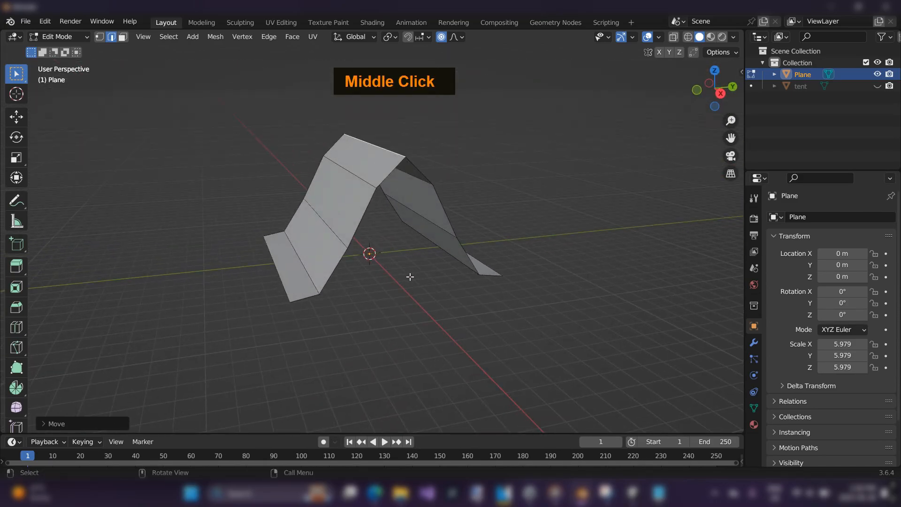
key("alt+Tab")
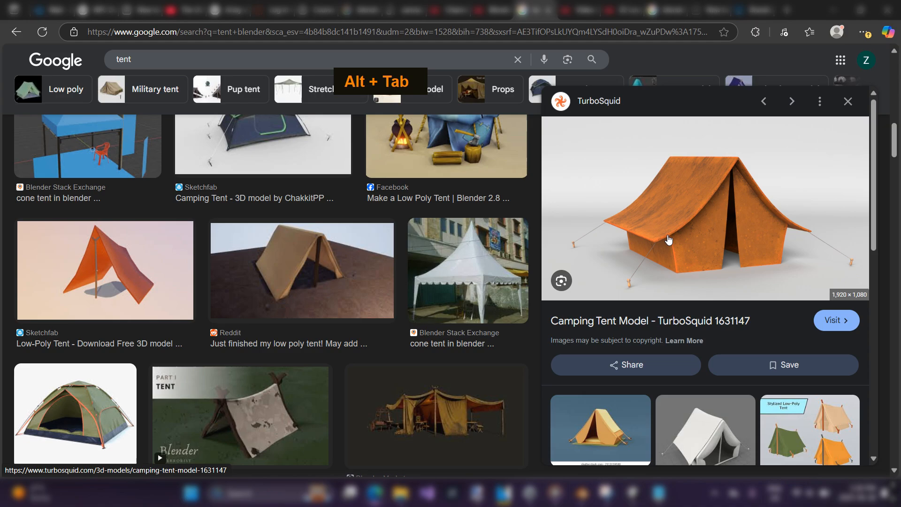
key("alt+Tab")
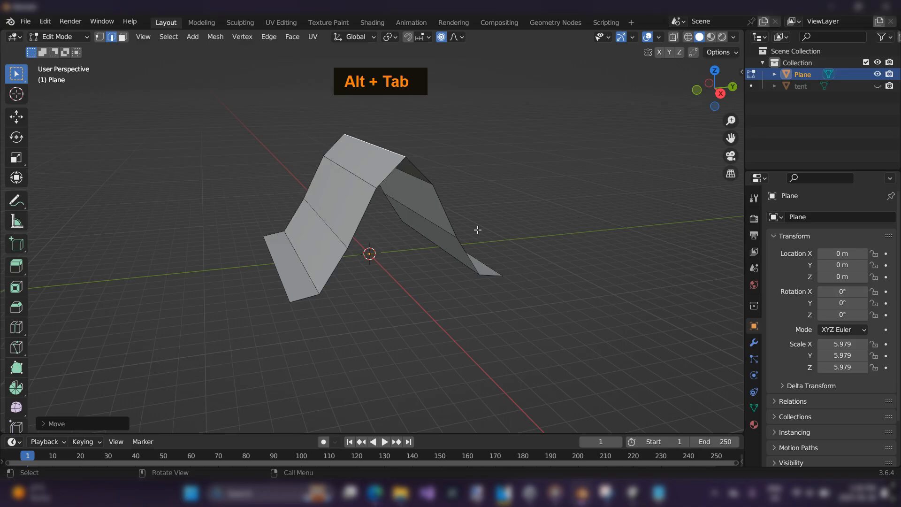
mouse_move(458, 217)
middle_mouse_down()
mouse_move(414, 198)
mouse_move(508, 208)
mouse_move(440, 167)
mouse_move(394, 213)
mouse_move(491, 211)
mouse_move(478, 233)
mouse_move(449, 216)
middle_mouse_up()
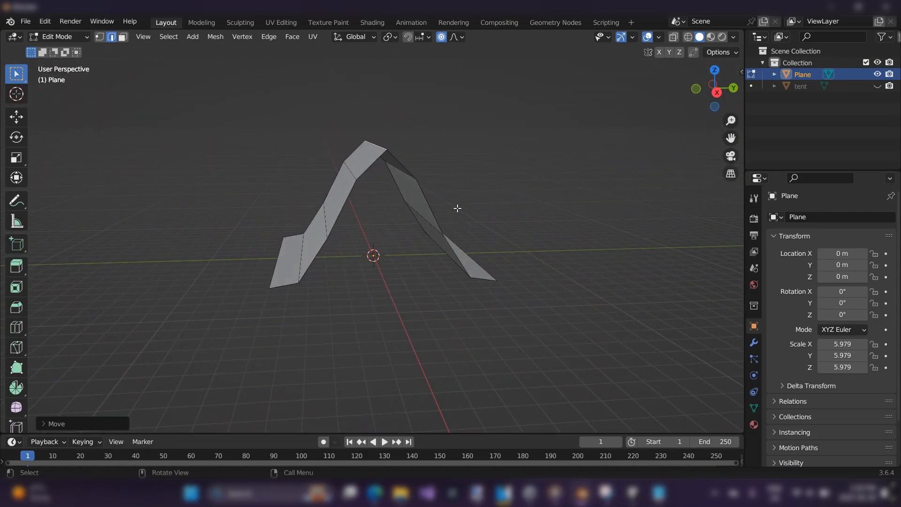
key("o")
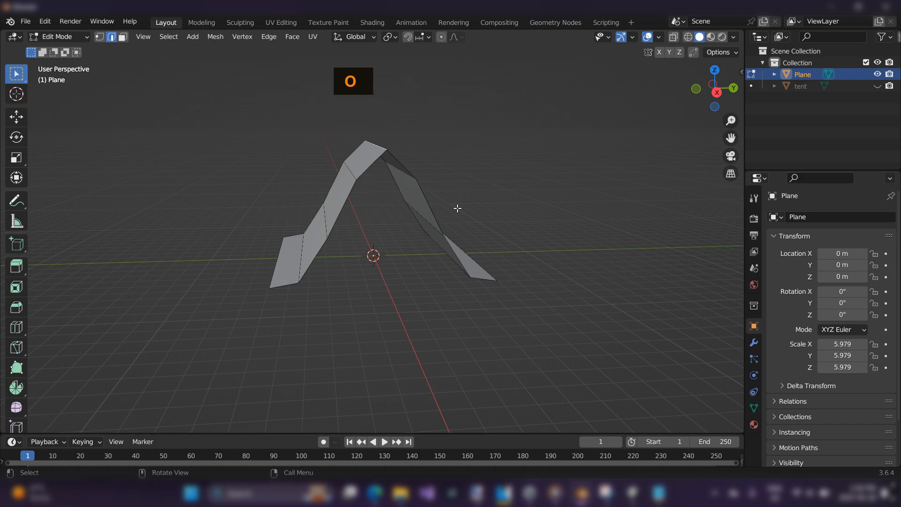
Return to object mode and rename the plane object to "roof"
key("Tab")
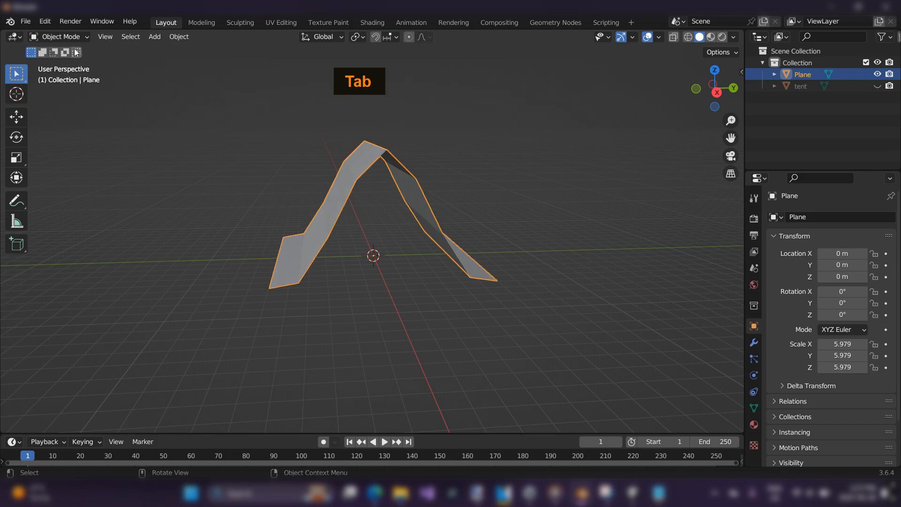
double_click(815, 74)
type("roof")
key("Return")
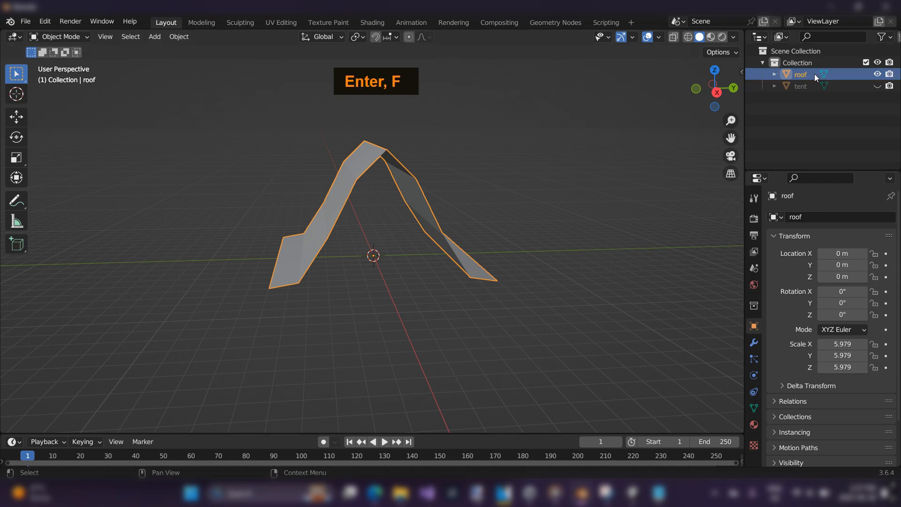
Show the tent object again and raise the roof about 3.84 m along Z over the tent's peak
left_click(877, 86)
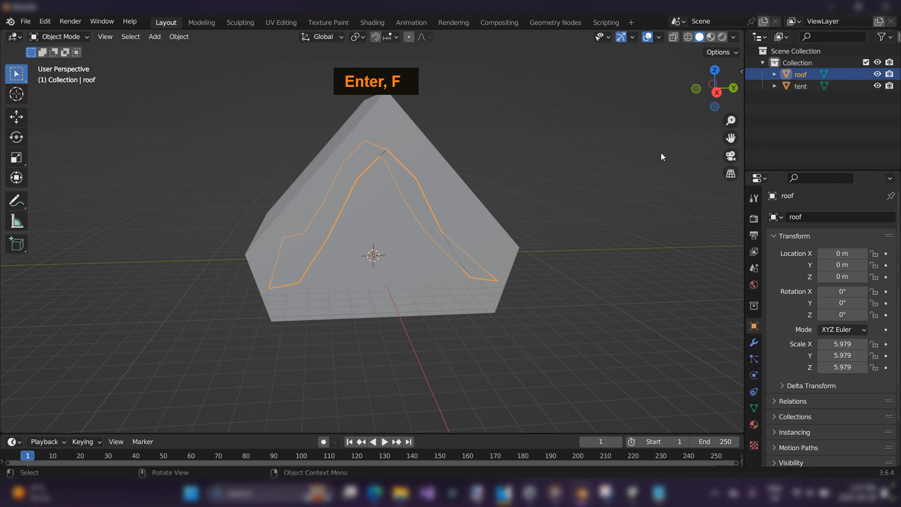
scroll(491, 170, "down", 1)
middle_click_drag(490, 174, 438, 192)
scroll(438, 193, "down", 1)
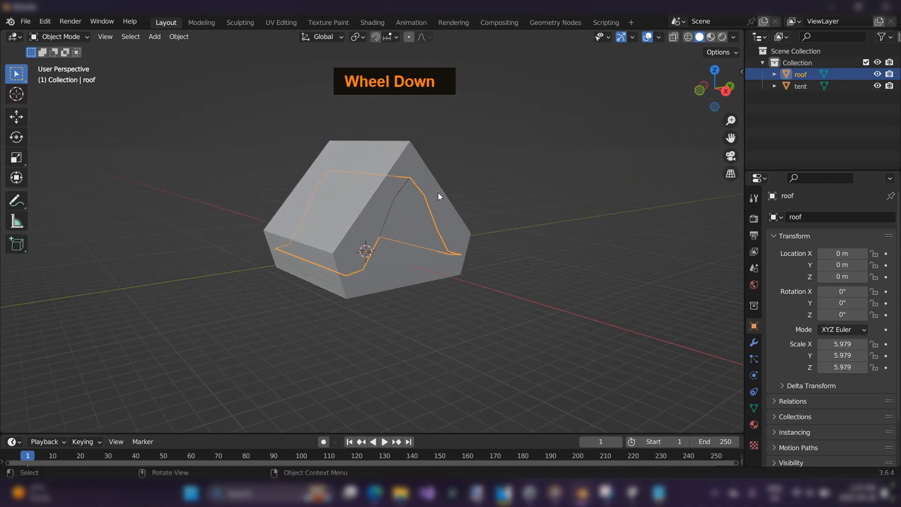
key("g")
key("z")
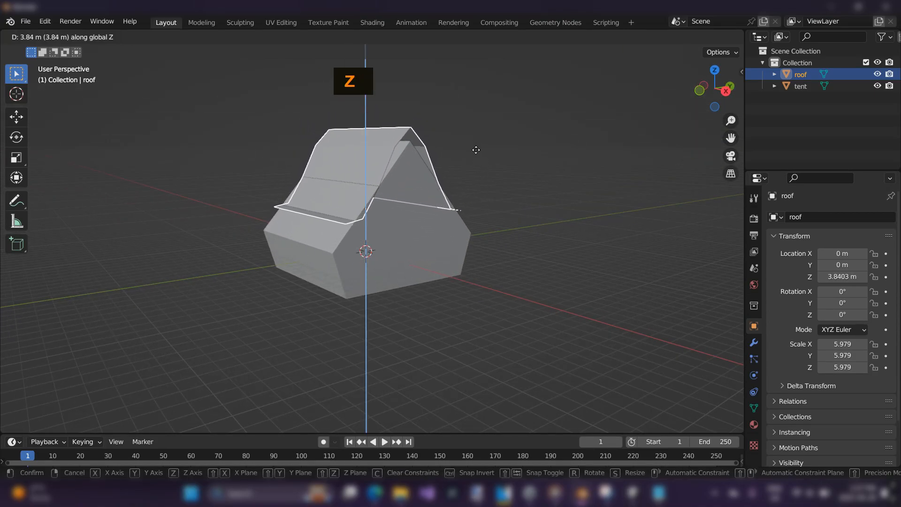
left_click(481, 164)
middle_click_drag(482, 164, 449, 196)
scroll(427, 188, "up", 1)
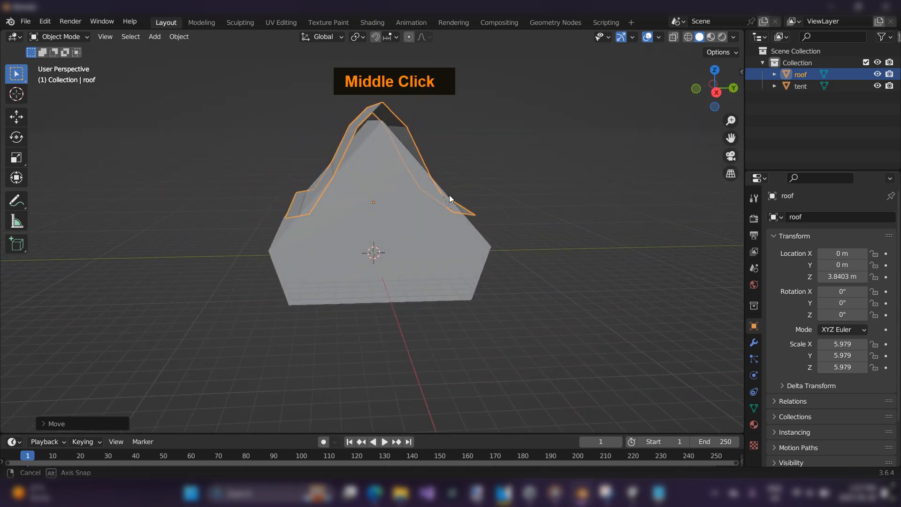
Scale the roof uniformly to about 7.65 and lower it along Z to about 1.47 m
scroll(449, 195, "down", 1)
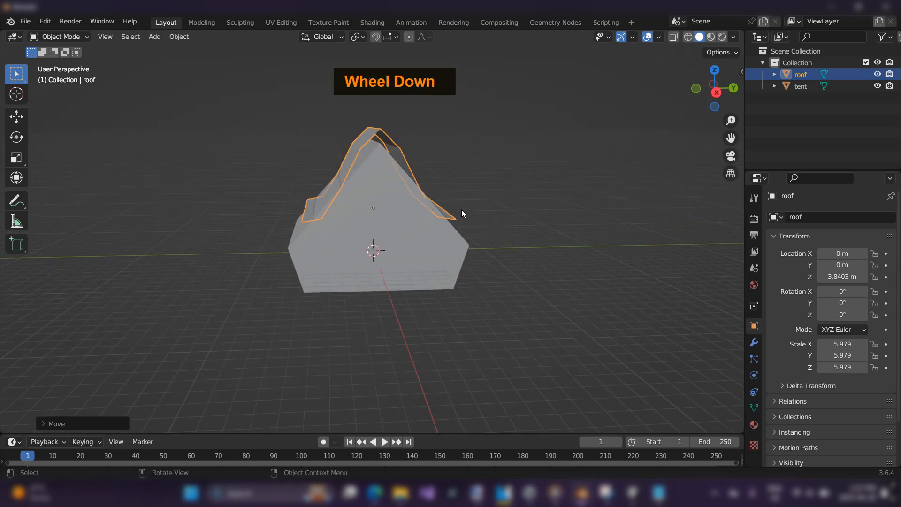
key("s")
left_click(486, 204)
key("g")
key("z")
left_click(484, 232)
Enlarge the roof uniformly to a scale of about 9.93 and lower it along Z to about 0.44 m
middle_click_drag(485, 233, 496, 207)
scroll(473, 208, "up", 1)
key("s")
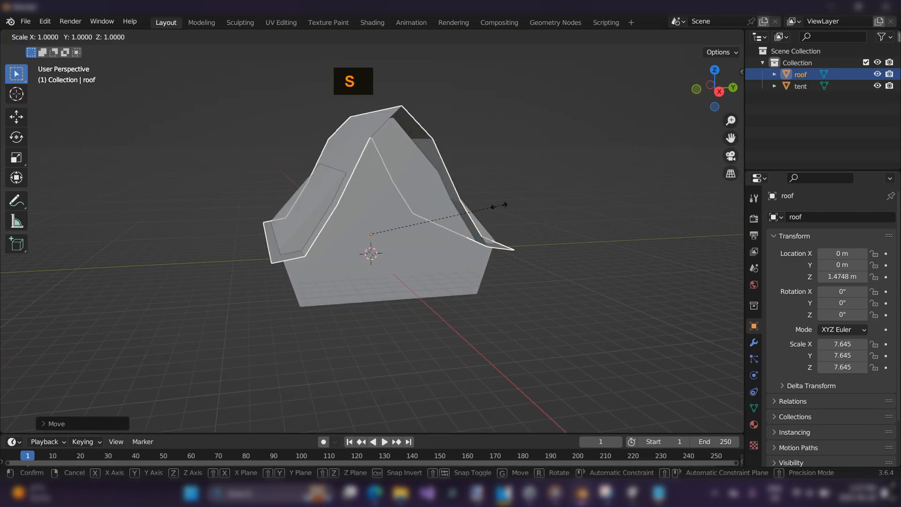
left_click(535, 193)
key("g")
key("z")
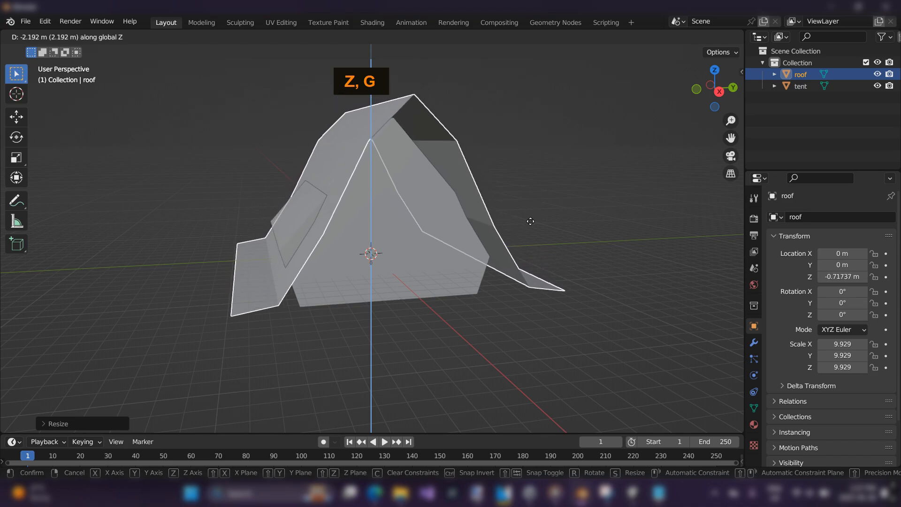
left_click(532, 205)
Scale the roof down uniformly to about 9.03 and check its fit over the tent from the front and sides
mouse_move(532, 206)
middle_mouse_down()
mouse_move(509, 205)
mouse_move(527, 200)
middle_mouse_up()
key("s")
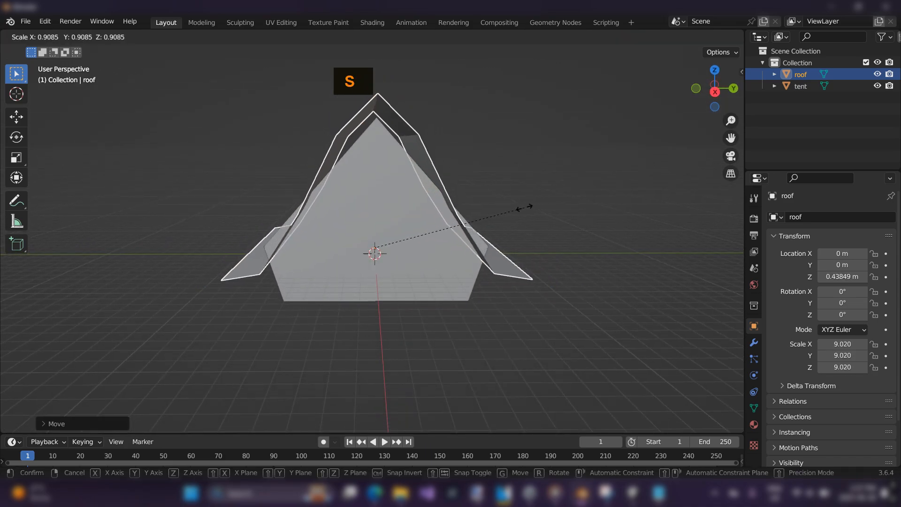
left_click(522, 208)
middle_click_drag(512, 221, 600, 174)
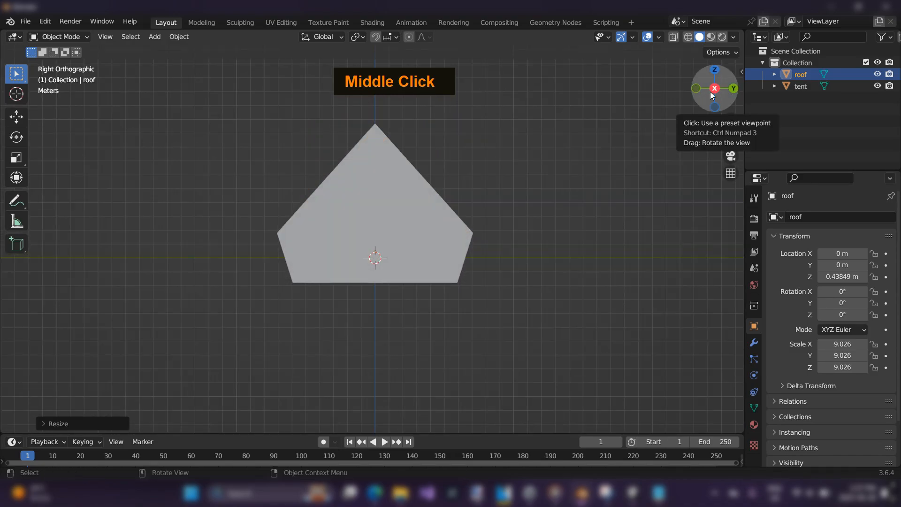
middle_click_drag(715, 91, 542, 151)
scroll(555, 150, "up", 2)
scroll(555, 150, "down", 2)
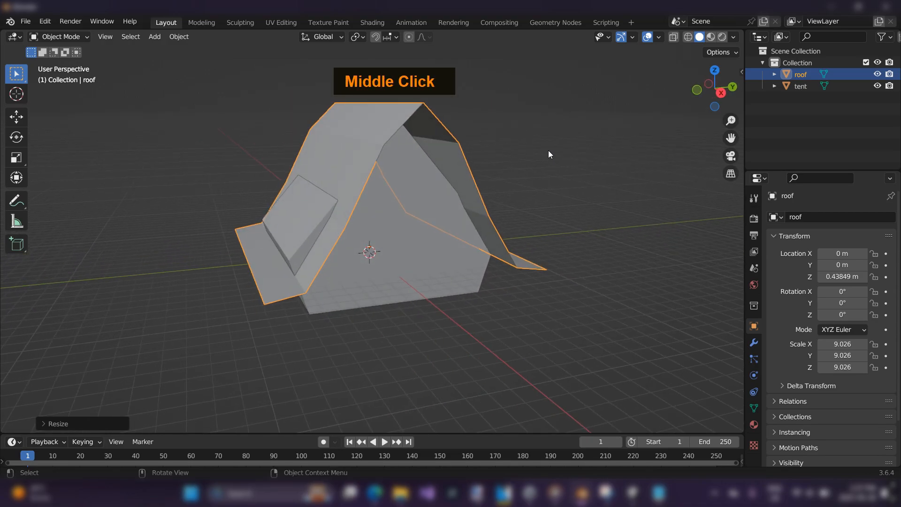
middle_click_drag(548, 155, 584, 177)
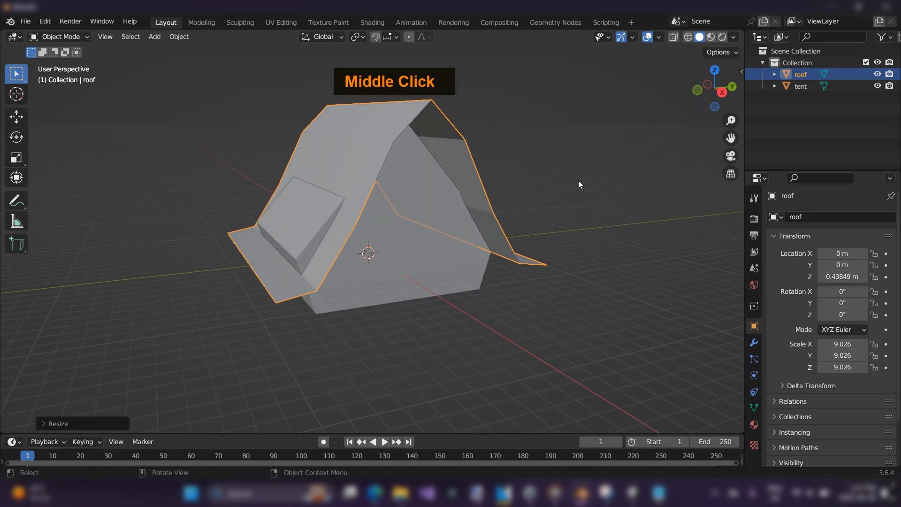
Stretch the roof along Y, and scale it down uniformly to about 7.96 in X and Z
key("s")
key("y")
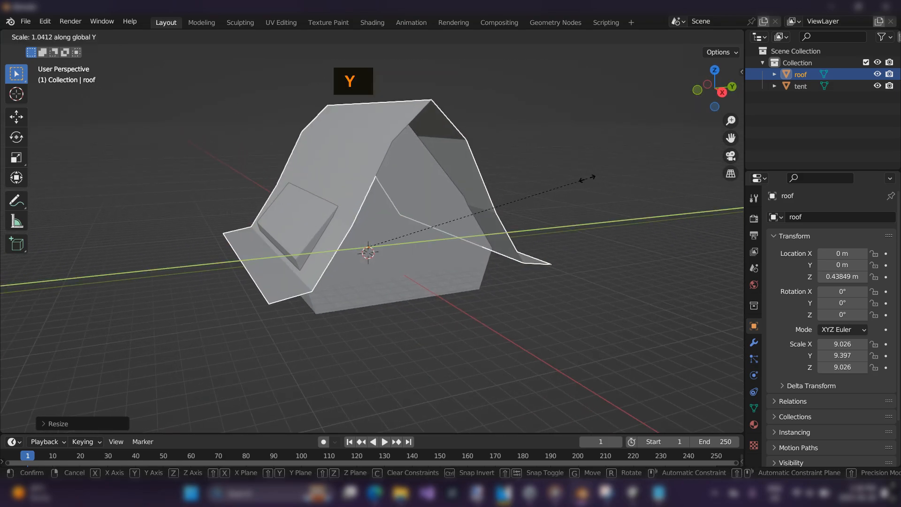
left_click(622, 165)
middle_click_drag(622, 164, 595, 159)
key("s")
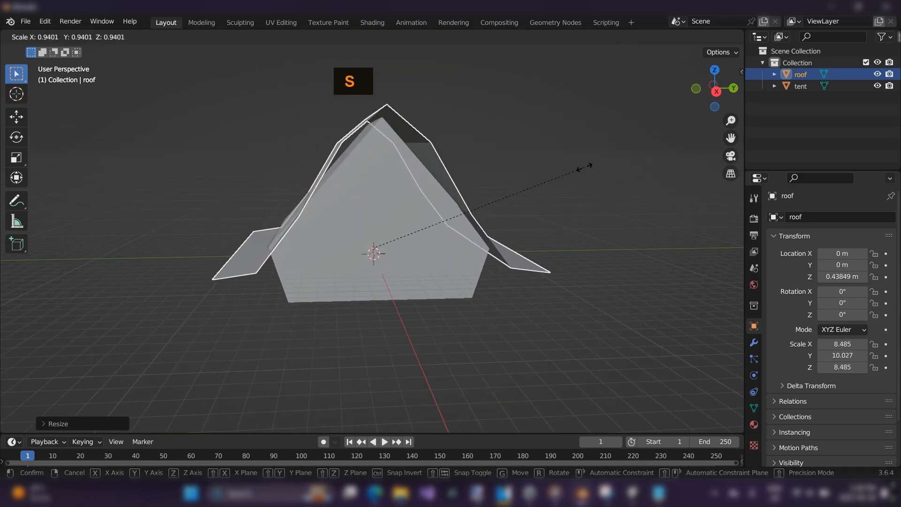
left_click(570, 171)
Widen the roof along Y to a scale of about 10.69 so its slopes clear the tent's sides
key("s")
key("y")
left_click(604, 170)
middle_click_drag(603, 170, 544, 163)
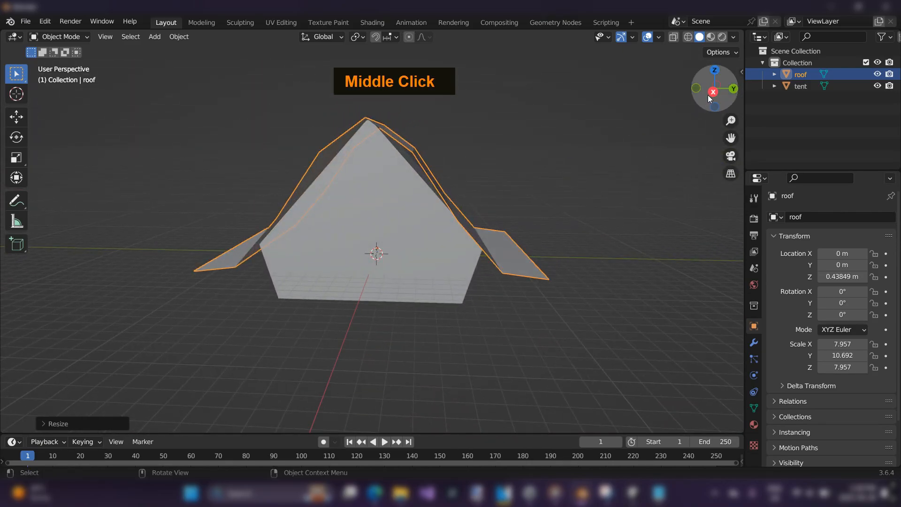
middle_click_drag(480, 200, 440, 182)
middle_click_drag(492, 249, 548, 257)
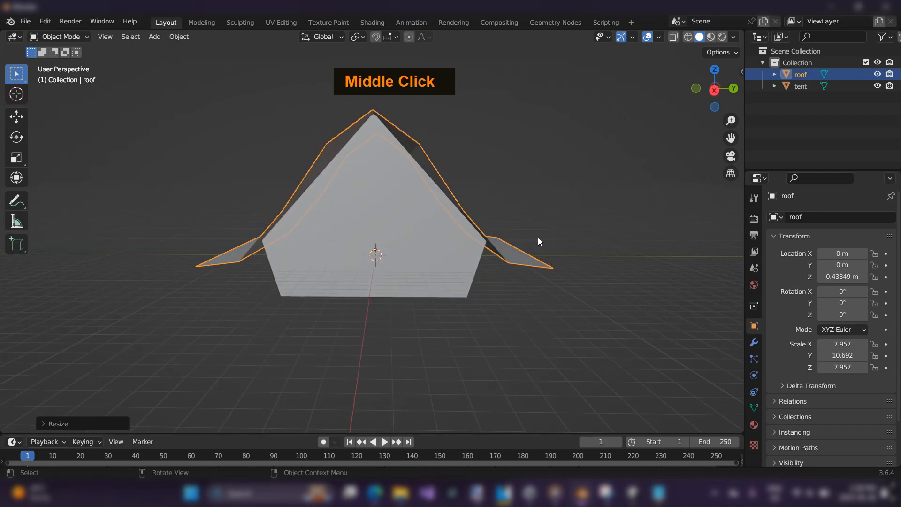
middle_click_drag(530, 232, 519, 230)
Edit the roof mesh in face mode and delete the outermost flared face on its −Y side
key("Tab")
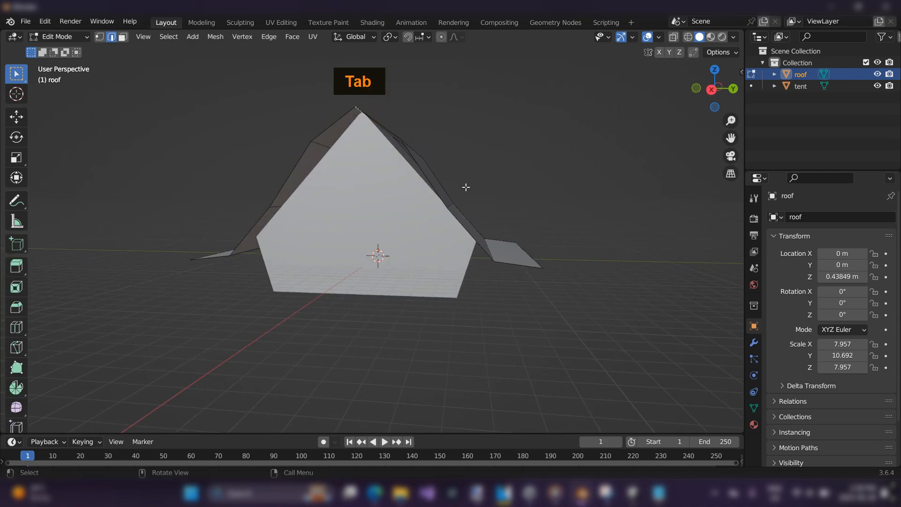
middle_click_drag(415, 156, 457, 195)
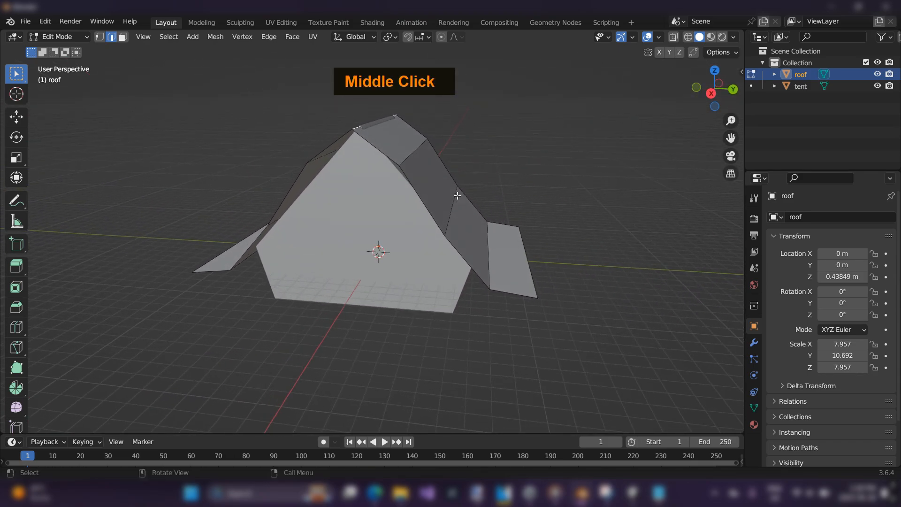
middle_click_drag(326, 237, 251, 259)
key("3")
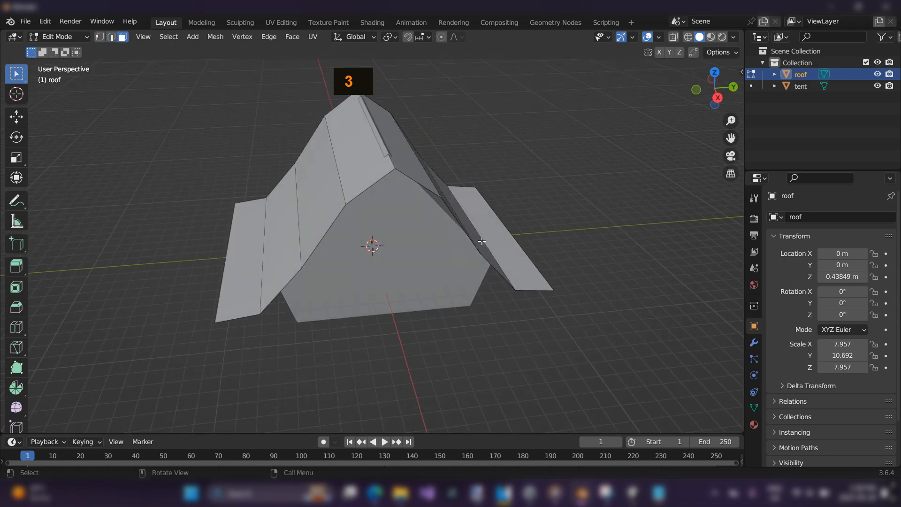
left_click(238, 255)
key("x")
key("f")
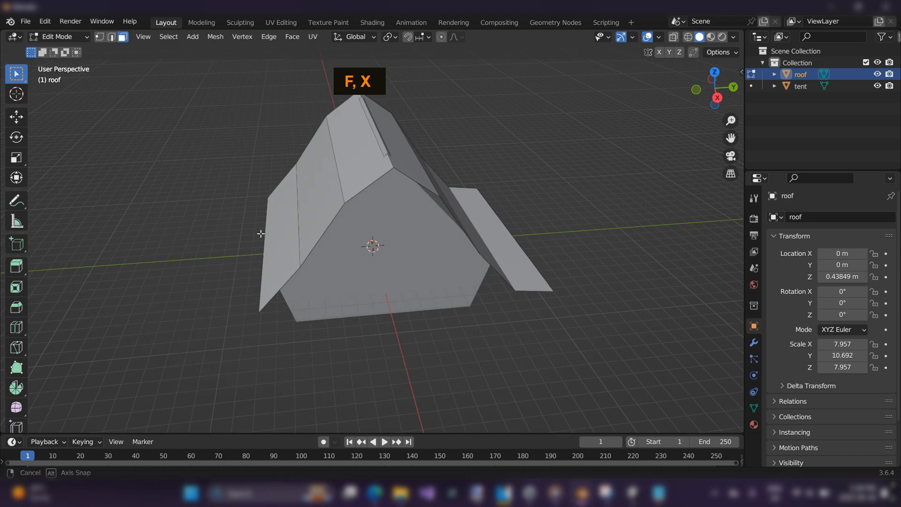
Delete the matching outermost face on the roof's +Y side and return to object mode
middle_click_drag(263, 235, 234, 221)
left_click(516, 256)
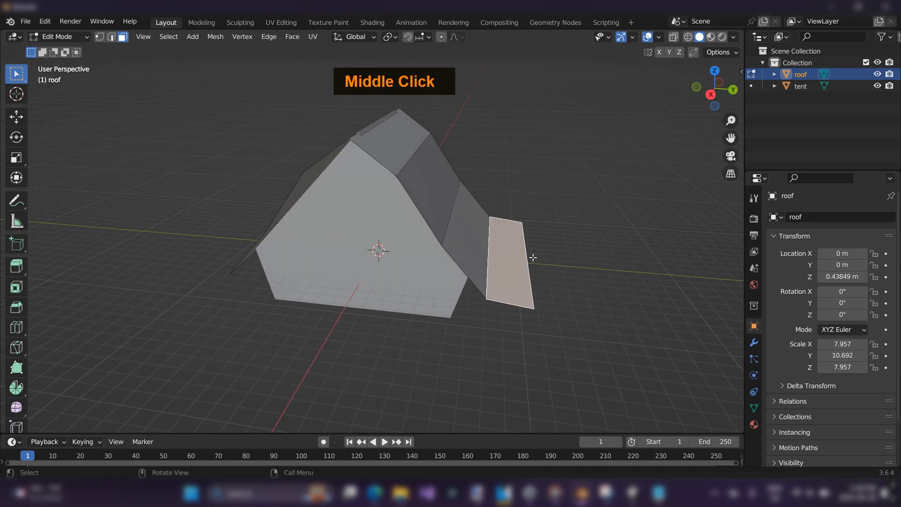
key("x")
key("f")
mouse_move(505, 247)
middle_mouse_down()
mouse_move(551, 213)
mouse_move(502, 251)
middle_mouse_up()
key("Tab")
Shorten the roof along X to a scale of about 6.45, leaving a small overhang past the tent's ends
scroll(555, 259, "up", 3)
middle_click_drag(555, 259, 521, 252)
scroll(491, 251, "down", 2)
scroll(455, 269, "down", 2)
scroll(475, 261, "up", 2)
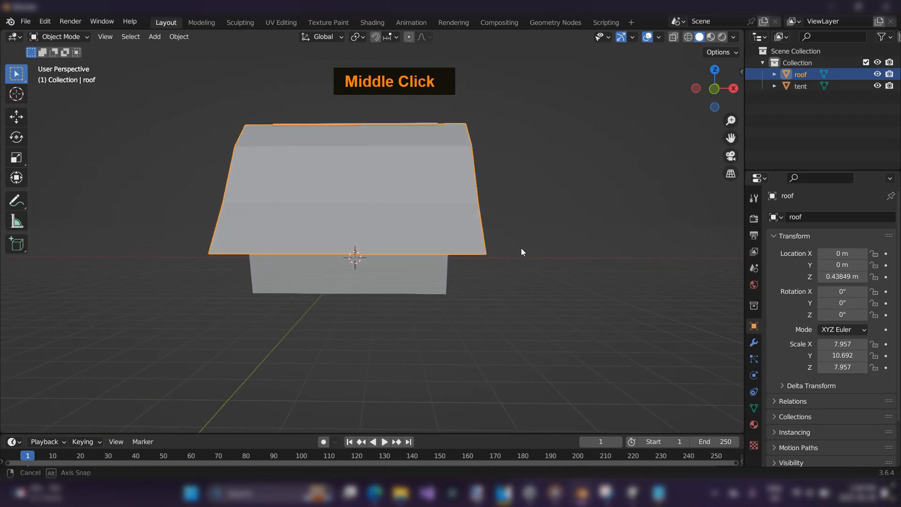
mouse_move(521, 200)
middle_mouse_down()
mouse_move(557, 206)
mouse_move(506, 207)
middle_mouse_up()
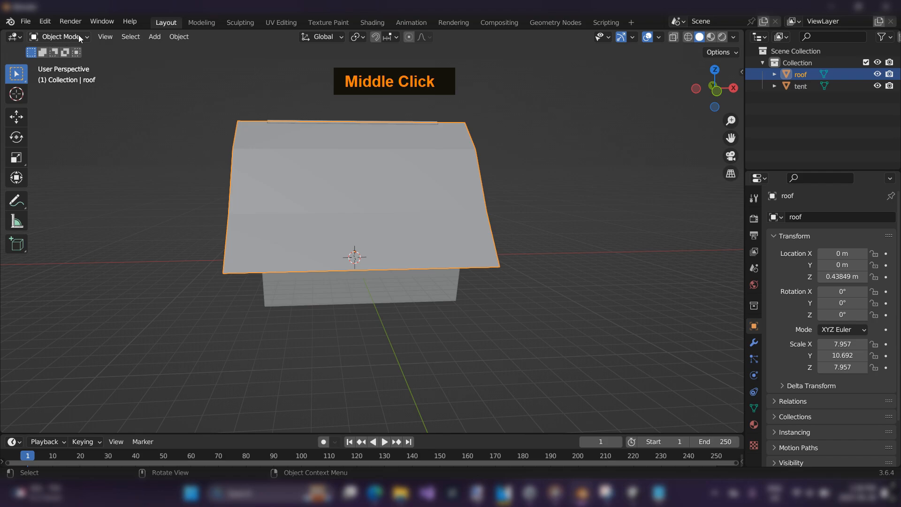
middle_click_drag(533, 154, 514, 159)
scroll(514, 158, "down", 2)
key("s")
key("x")
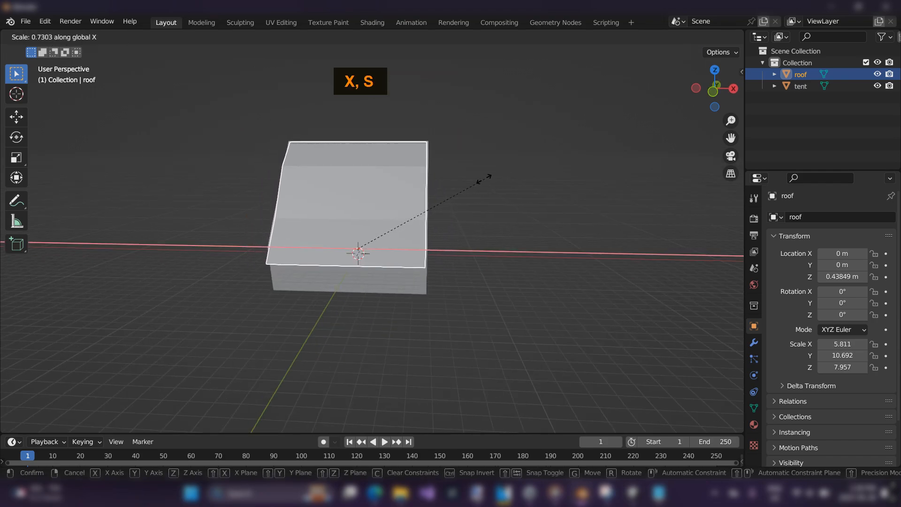
left_click(502, 179)
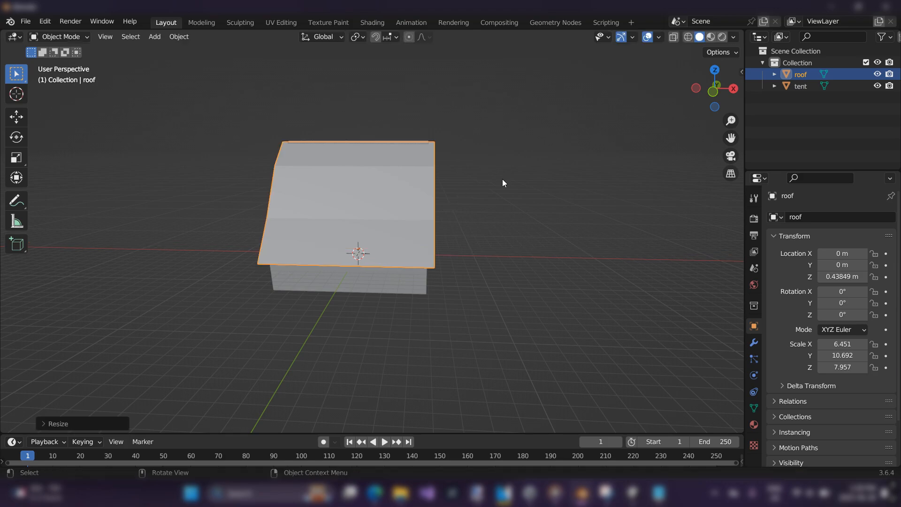
Compare the tent and roof with the browser's camping tent reference image, checking the roof overhang and the front opening
middle_click_drag(551, 200, 500, 201)
scroll(481, 202, "up", 1)
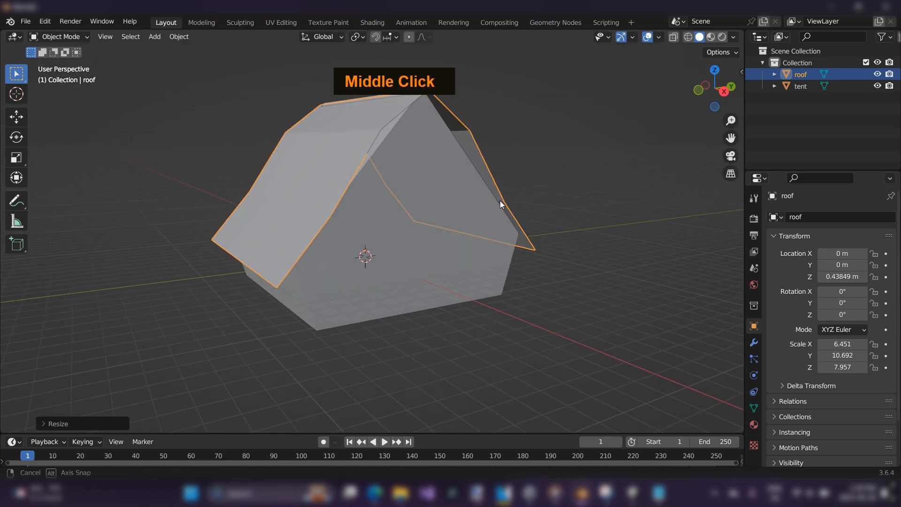
key("alt+Tab")
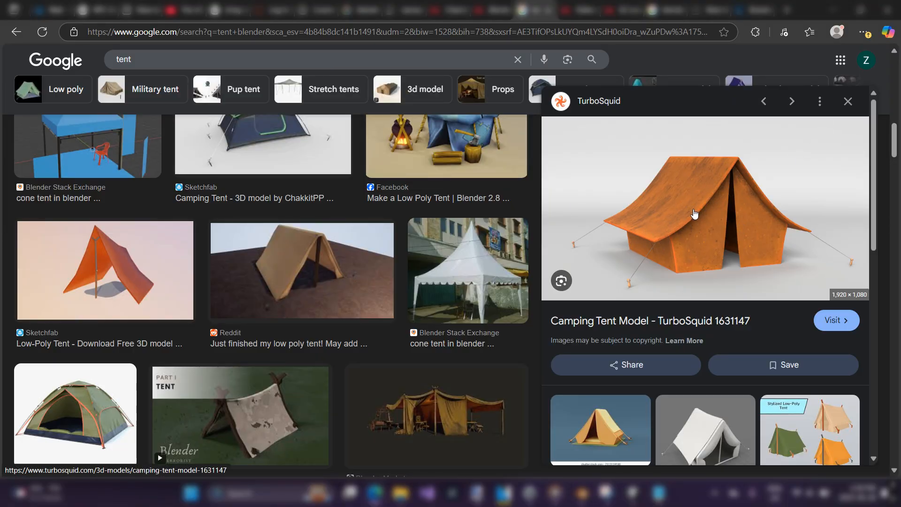
key("alt+Tab")
middle_click_drag(525, 215, 482, 251)
scroll(501, 229, "down", 1)
key("alt+Tab")
key("alt+Tab")
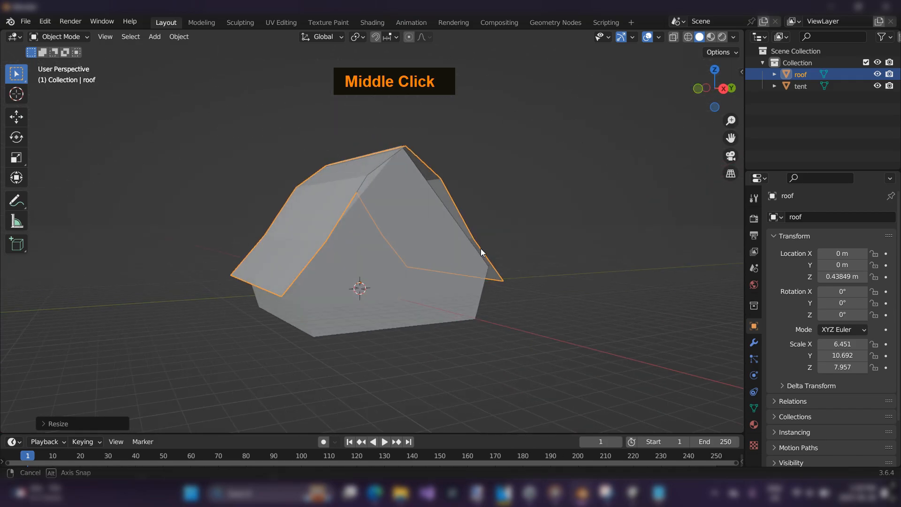
key("alt+Tab")
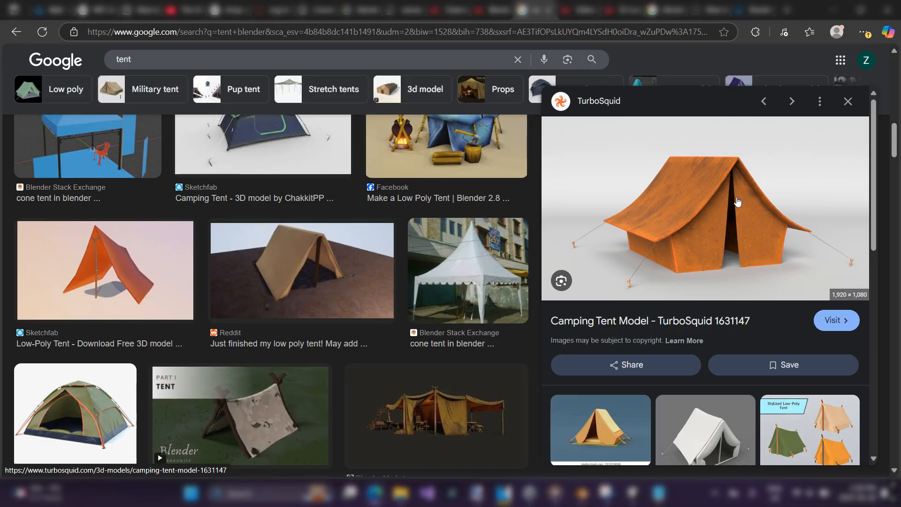
key("alt+Tab")
scroll(595, 236, "up", 1)
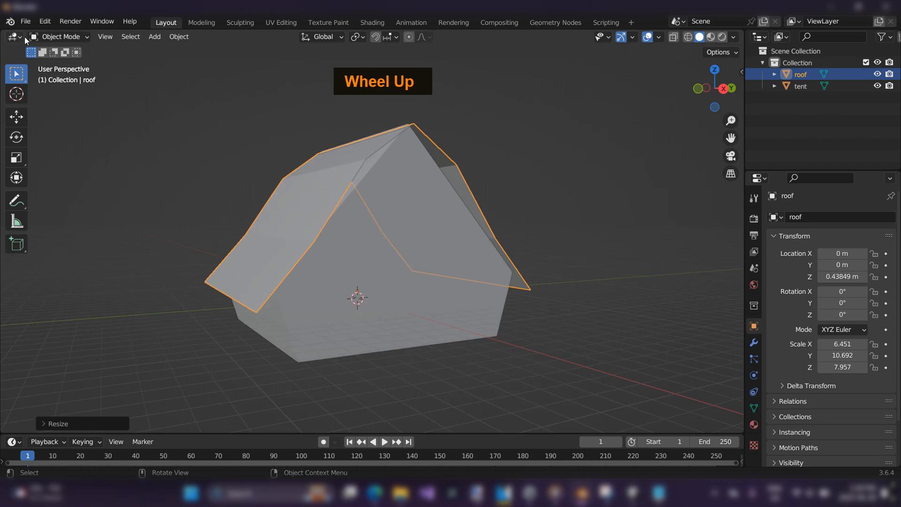
Select the tent body and enter edit mode with its front gable face in view
left_click(405, 257)
middle_click_drag(505, 221, 341, 221)
middle_click_drag(371, 292, 356, 225)
key("Tab")
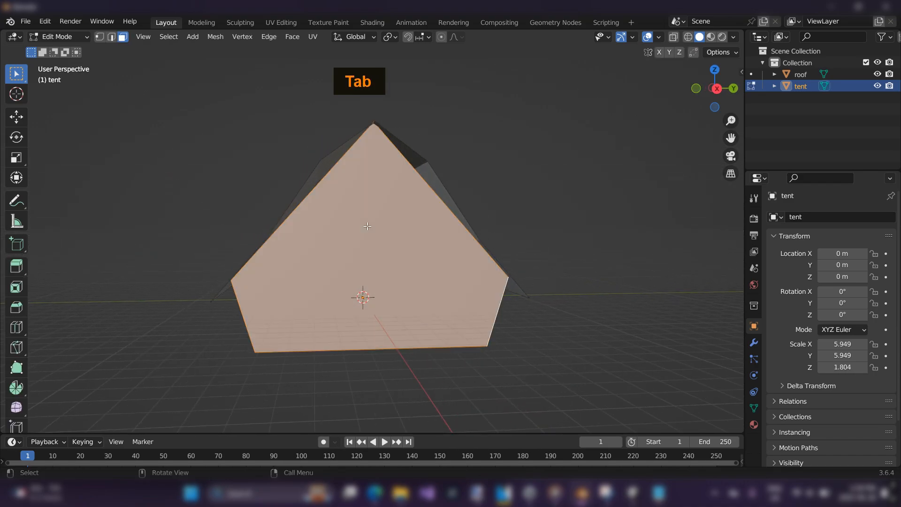
middle_click_drag(367, 226, 375, 213)
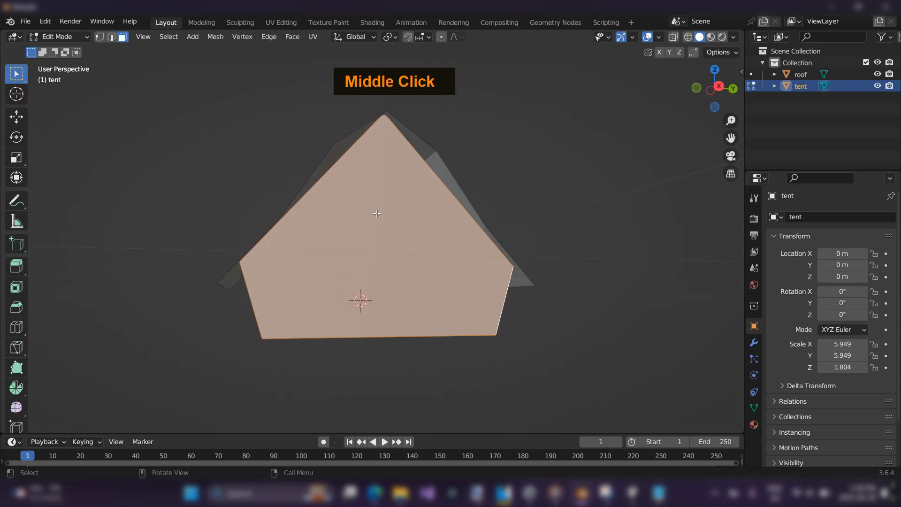
key("k")
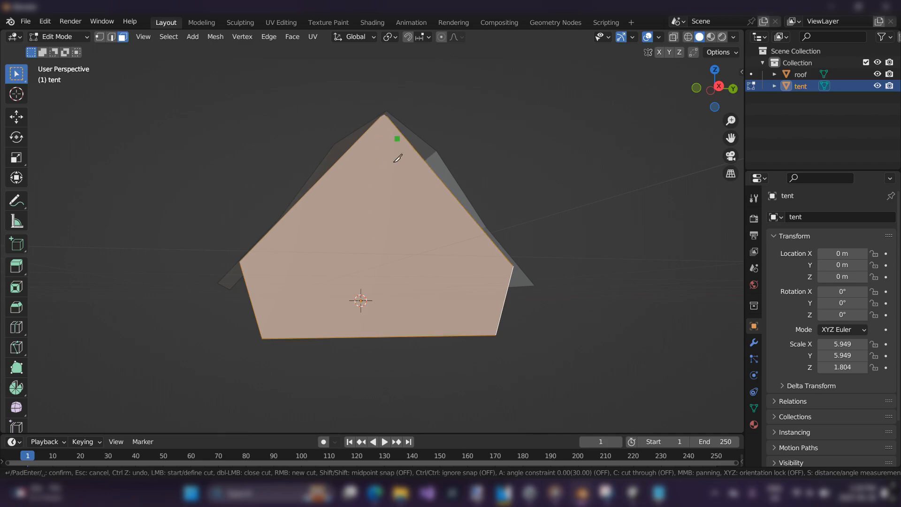
scroll(388, 200, "up", 1)
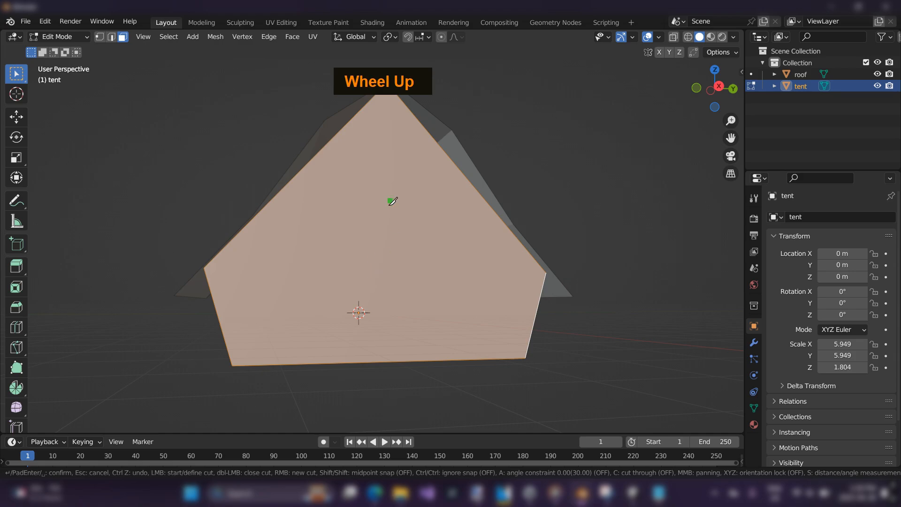
mouse_move(402, 257)
middle_mouse_down()
mouse_move(561, 246)
mouse_move(441, 170)
mouse_move(447, 213)
middle_mouse_up()
scroll(393, 145, "up", 2)
mouse_move(394, 144)
middle_mouse_down()
mouse_move(393, 130)
mouse_move(397, 153)
middle_mouse_up()
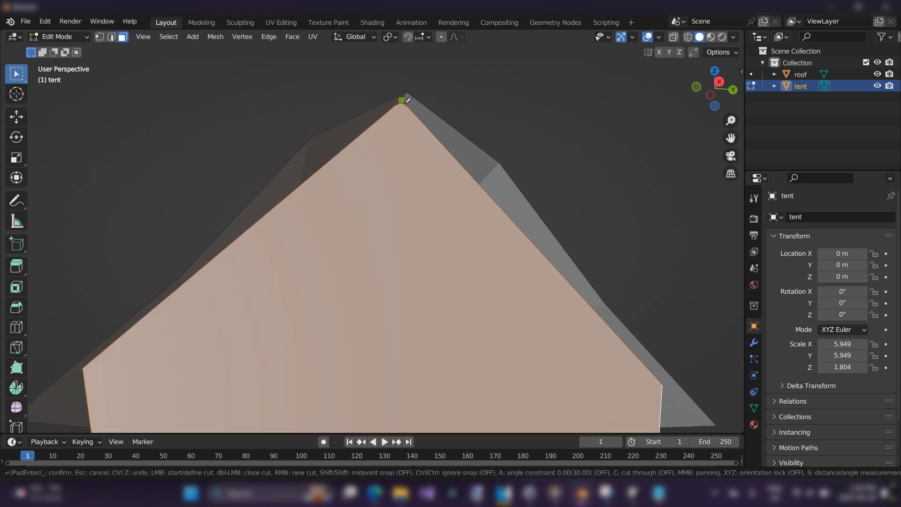
scroll(408, 99, "down", 1)
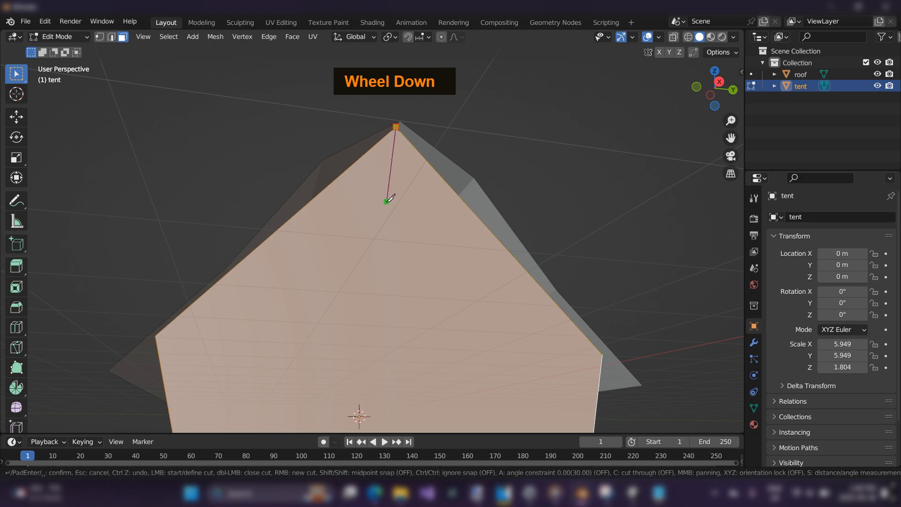
middle_click_drag(388, 201, 388, 207)
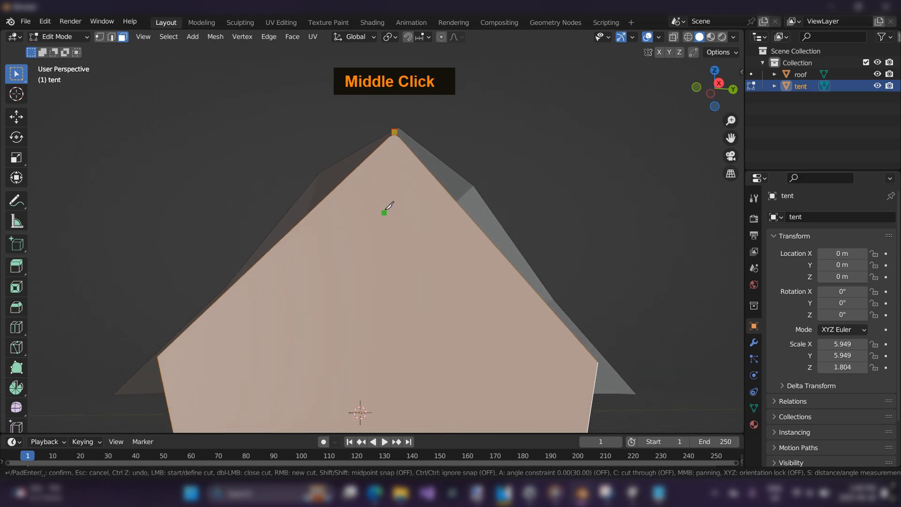
key("Escape")
Knife-cut two straight lines across the tent's front gable face, both running from the apex to the bottom edge, forming a narrow central triangle
left_click(718, 84)
middle_click_drag(398, 259, 393, 212, "shift")
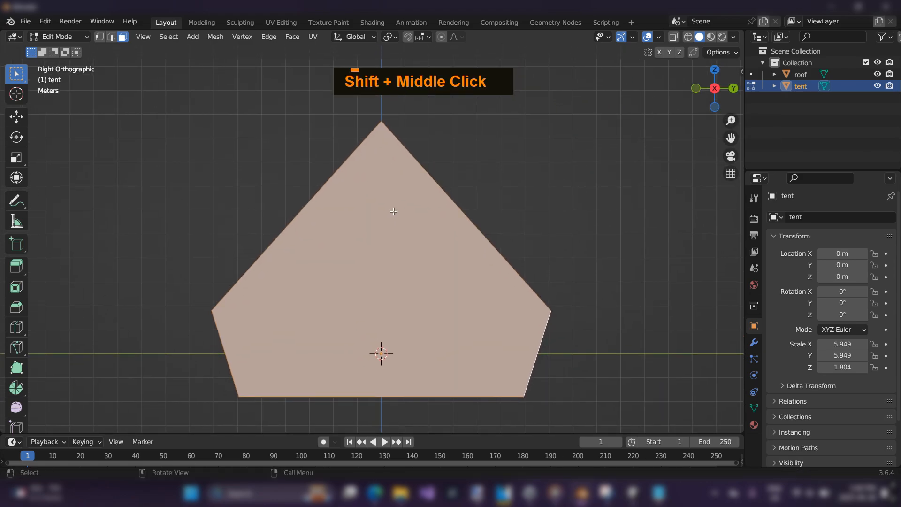
key("k")
left_click(381, 121)
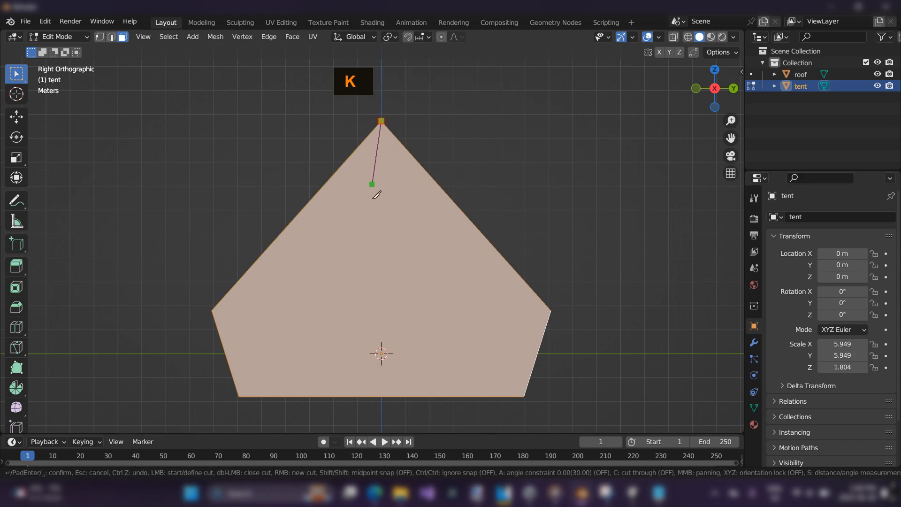
left_click(343, 396)
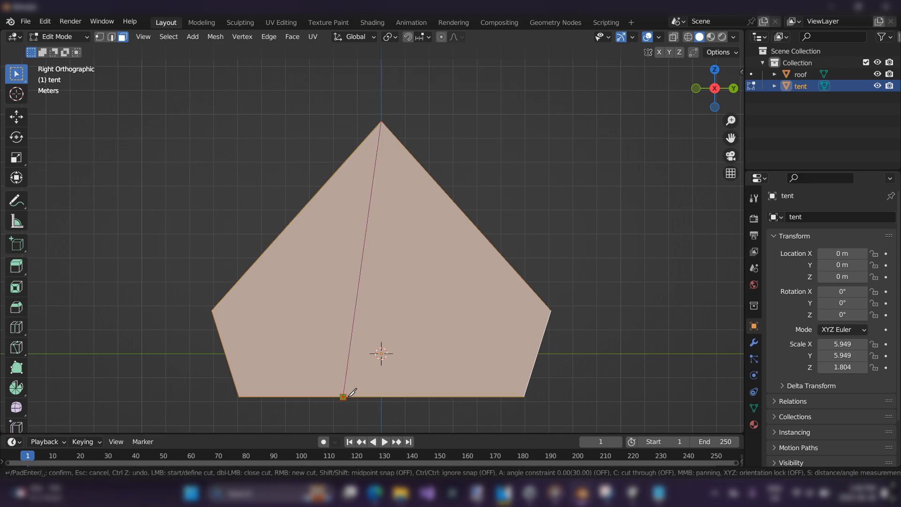
left_click(418, 396)
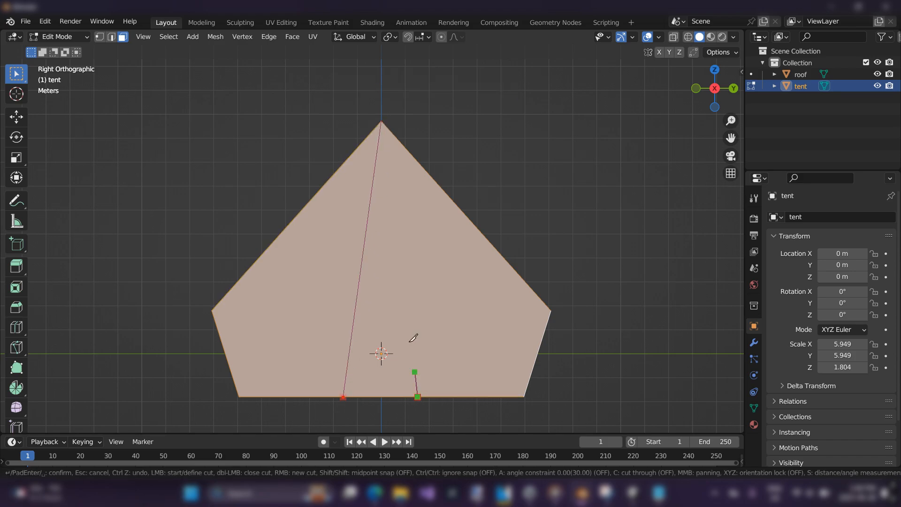
right_click(381, 122)
left_click(381, 122)
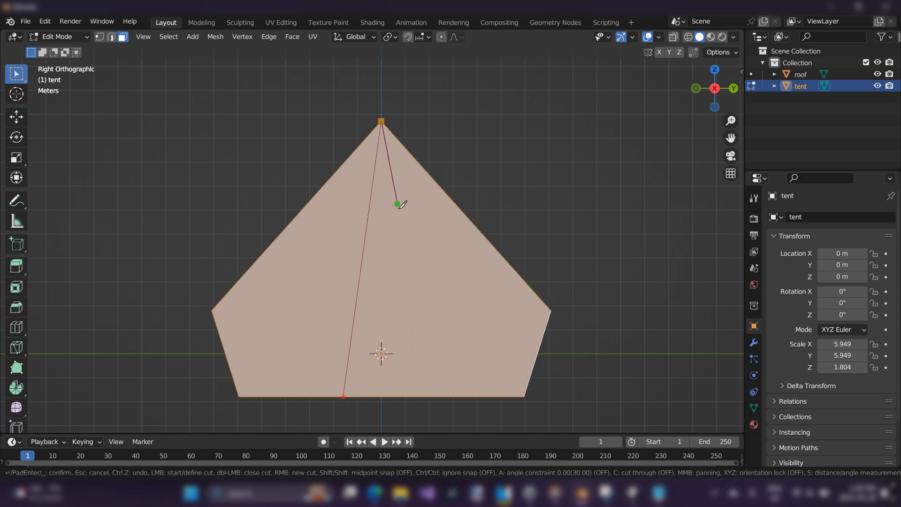
left_click(407, 396)
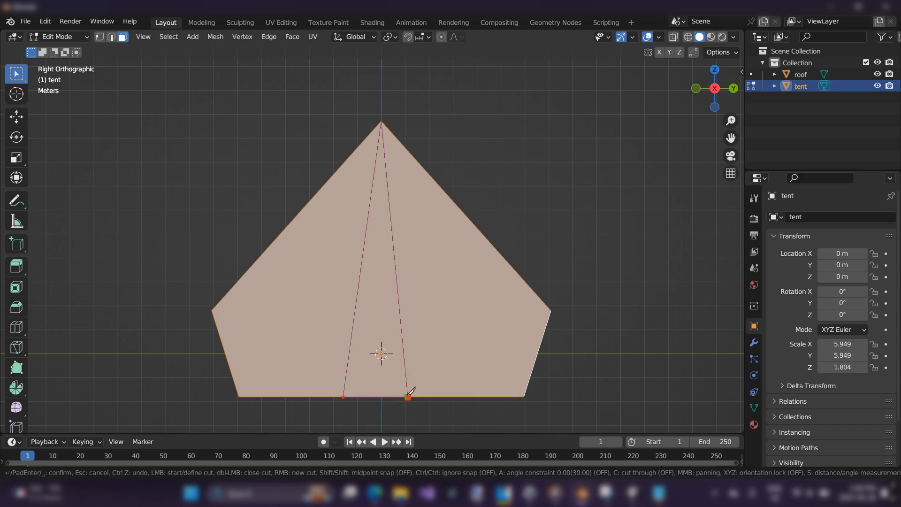
key("Return")
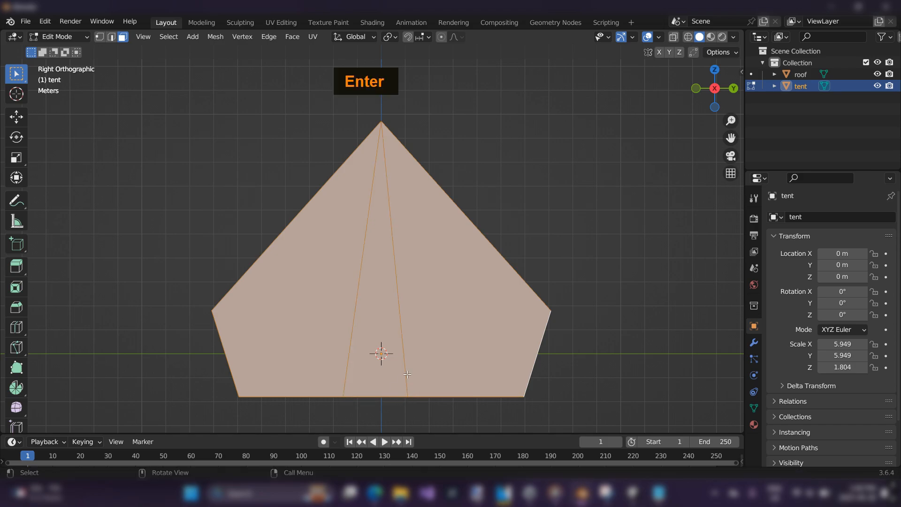
Delete the narrow triangular face in the middle of the tent's front gable to open the entrance
middle_click_drag(407, 271, 445, 275)
scroll(430, 269, "down", 1)
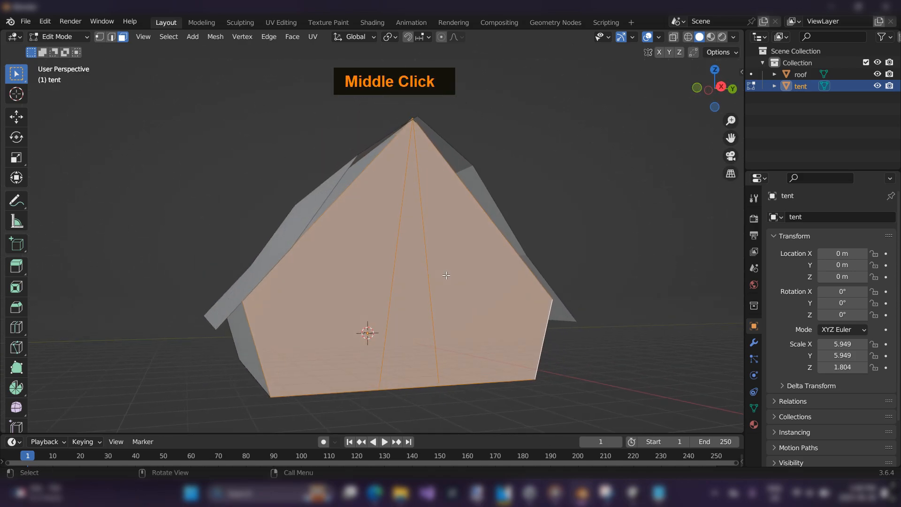
key("3")
left_click(348, 221)
left_click(415, 262)
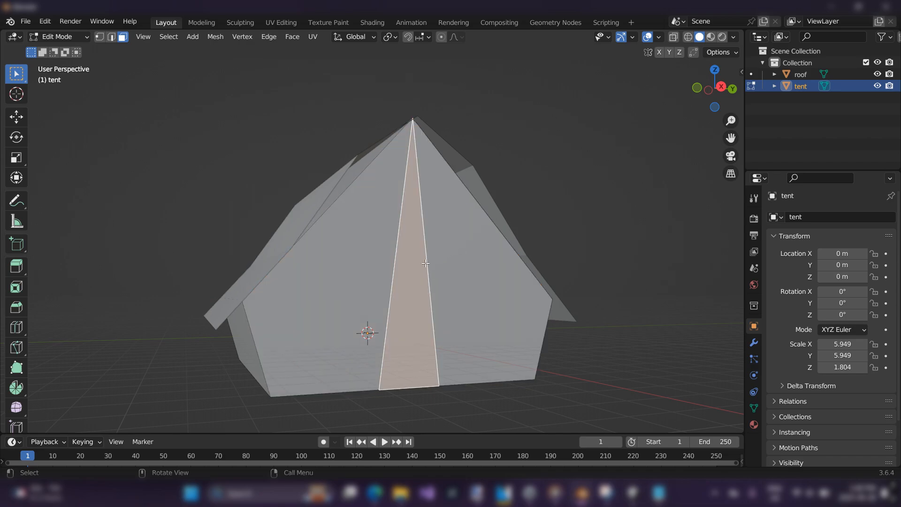
left_click(472, 259)
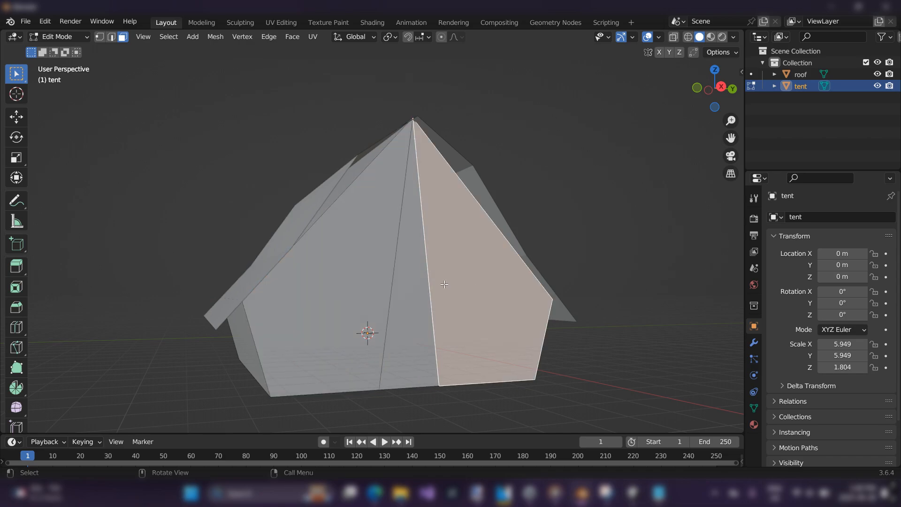
left_click(418, 281)
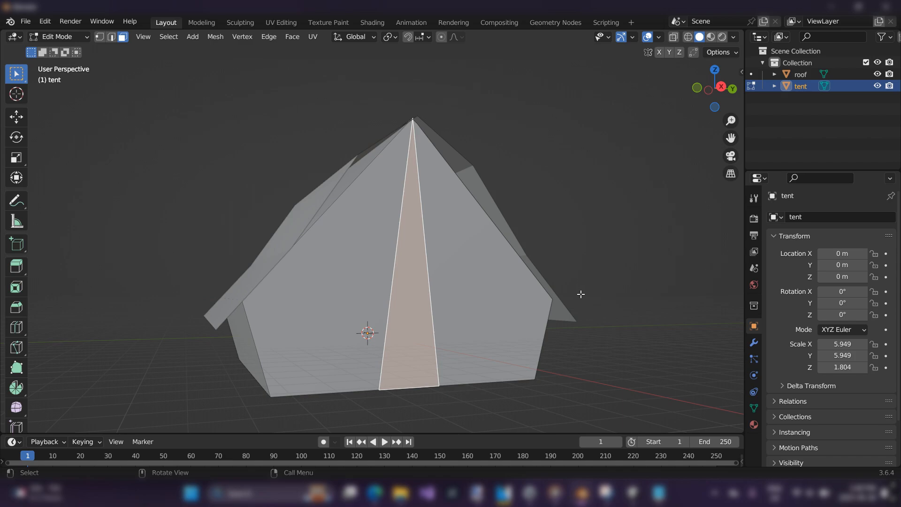
key("x")
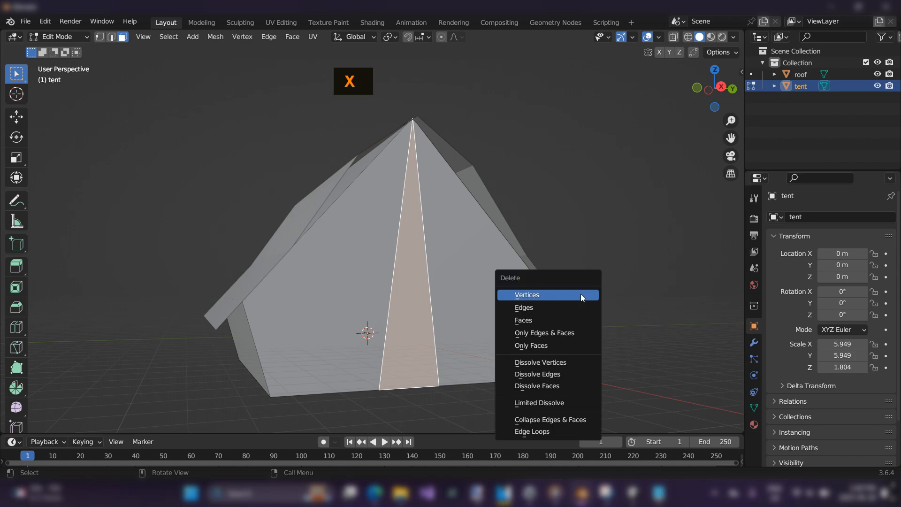
key("f")
Compare the tent's front entrance with the camping tent reference image in the browser
middle_click_drag(581, 294, 460, 338)
scroll(529, 302, "down", 2)
scroll(492, 351, "up", 2)
key("alt+Tab")
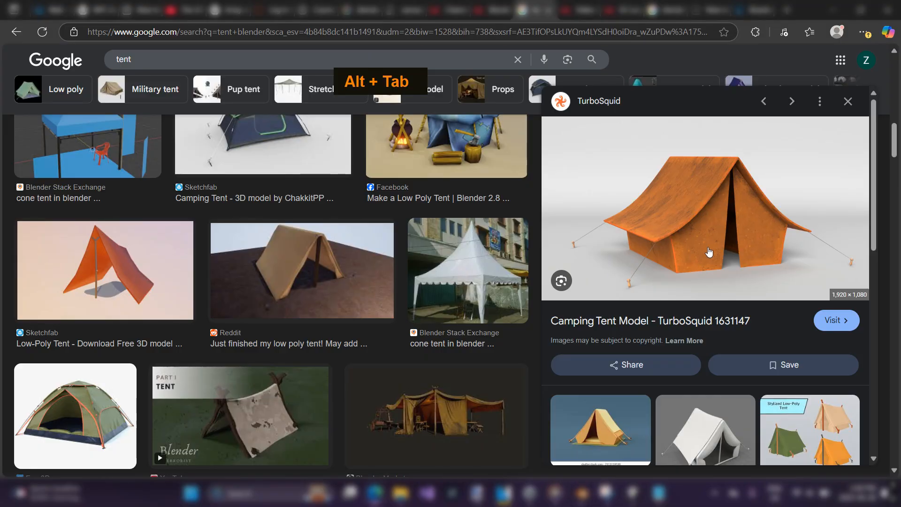
key("alt+Tab")
middle_click_drag(525, 285, 504, 294)
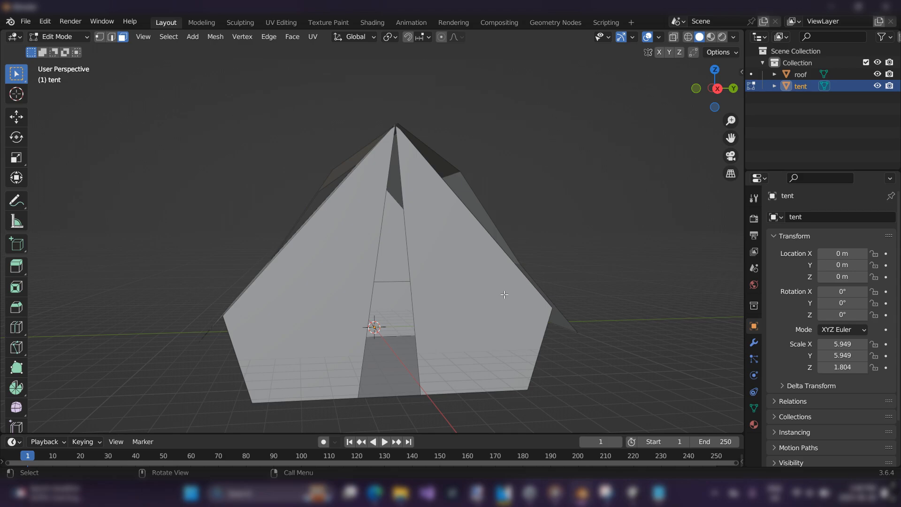
scroll(503, 227, "down", 2)
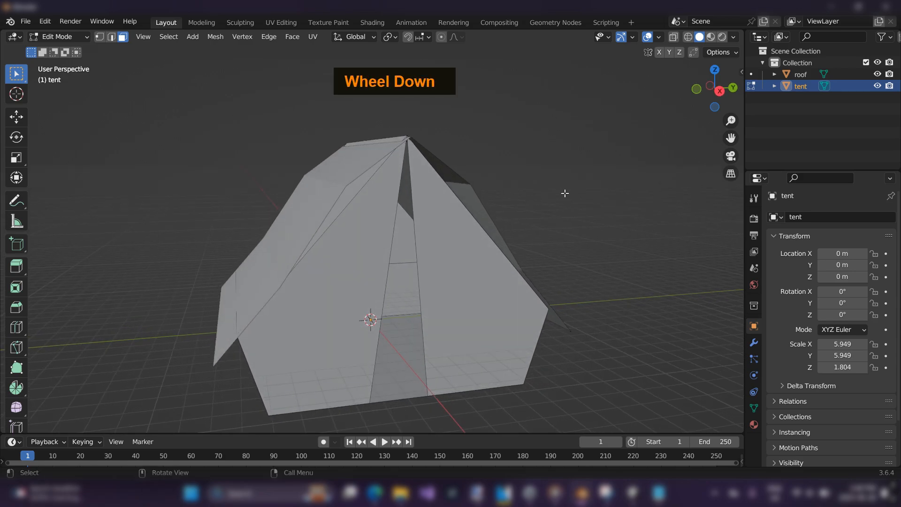
Return to object mode, select the roof and raise it along Z to a location of about 0.797 m
key("Tab")
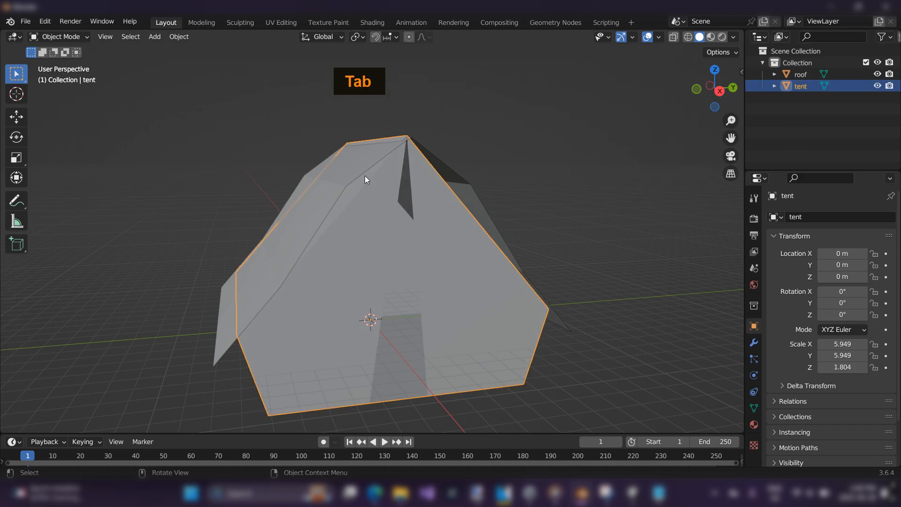
double_click(406, 171)
middle_click_drag(406, 170, 370, 174)
left_click(711, 92)
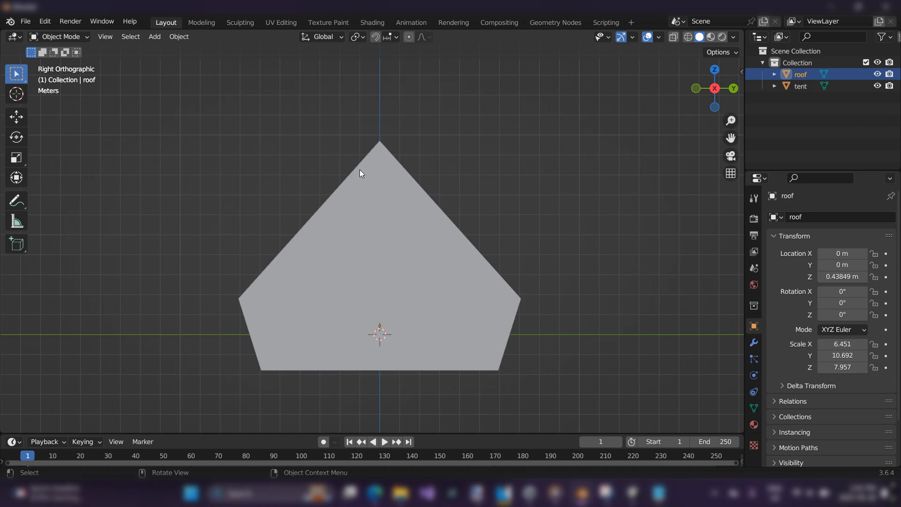
mouse_move(364, 168)
middle_mouse_down()
mouse_move(416, 183)
mouse_move(491, 175)
mouse_move(398, 131)
mouse_move(355, 164)
mouse_move(372, 172)
middle_mouse_up()
middle_click_drag(457, 174, 454, 210)
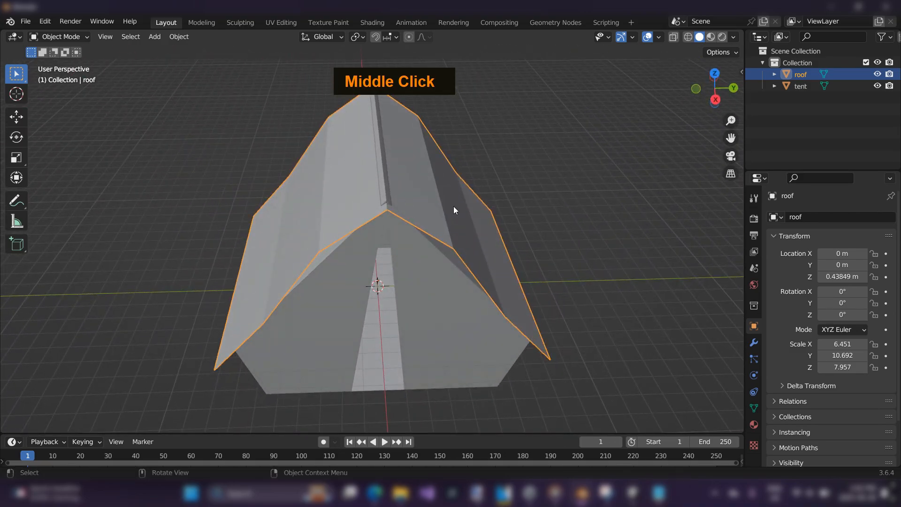
key("g")
key("z")
left_click(523, 221)
middle_click_drag(523, 221, 525, 179)
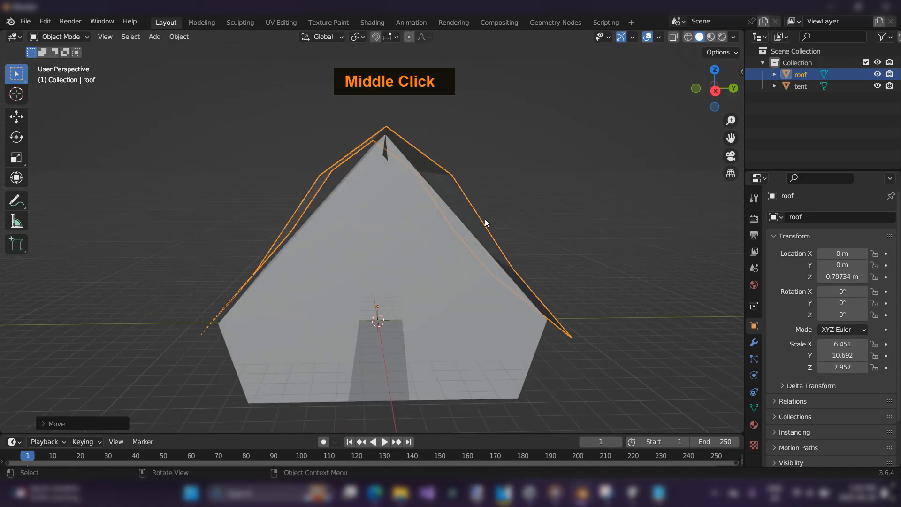
middle_click_drag(485, 218, 547, 219)
scroll(548, 218, "down", 2)
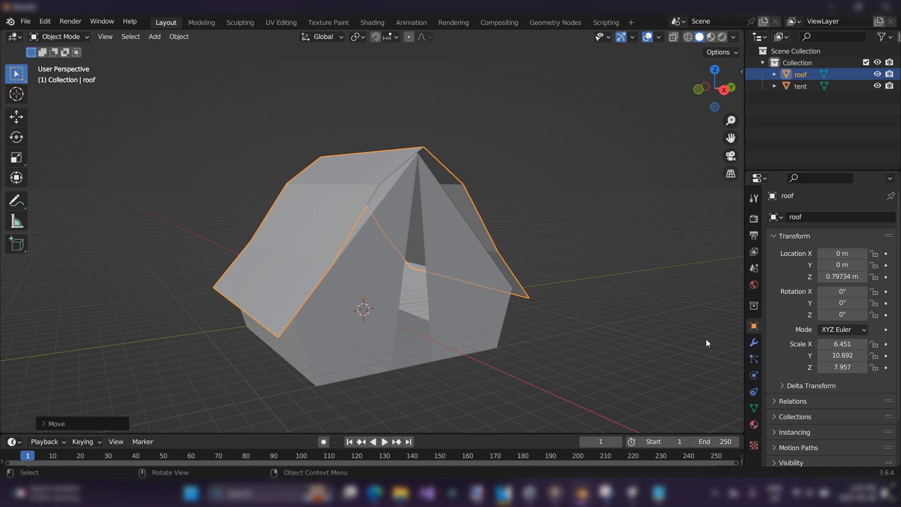
Add a Solidify modifier to the roof
left_click(754, 343)
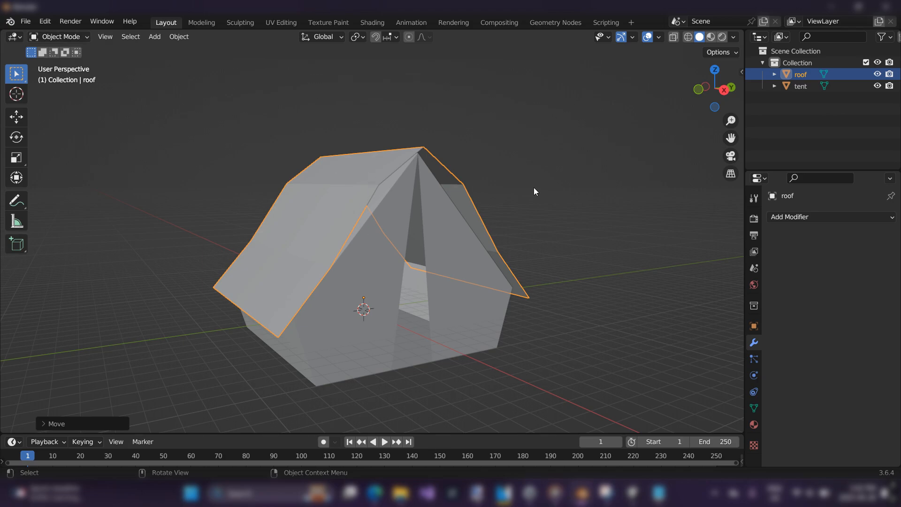
left_click(850, 220)
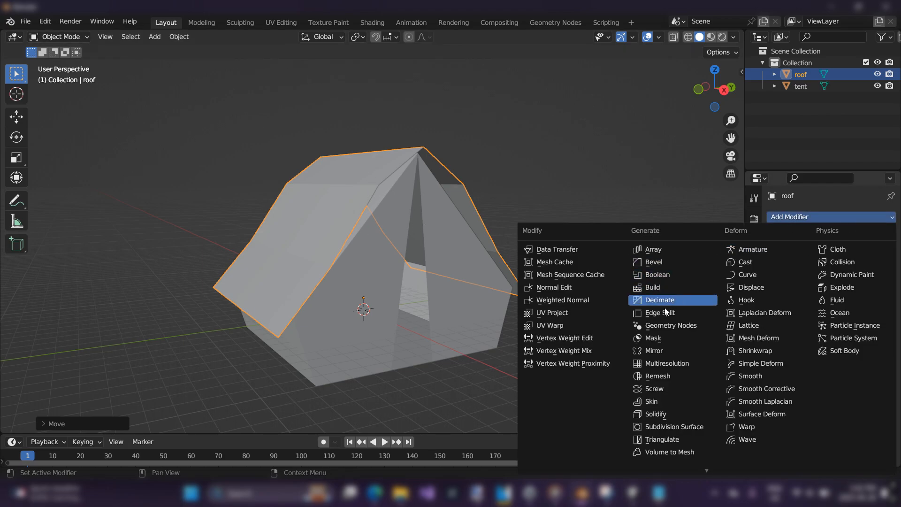
left_click(671, 415)
mouse_move(594, 284)
middle_mouse_down()
mouse_move(554, 280)
mouse_move(585, 283)
middle_mouse_up()
scroll(561, 280, "up", 2)
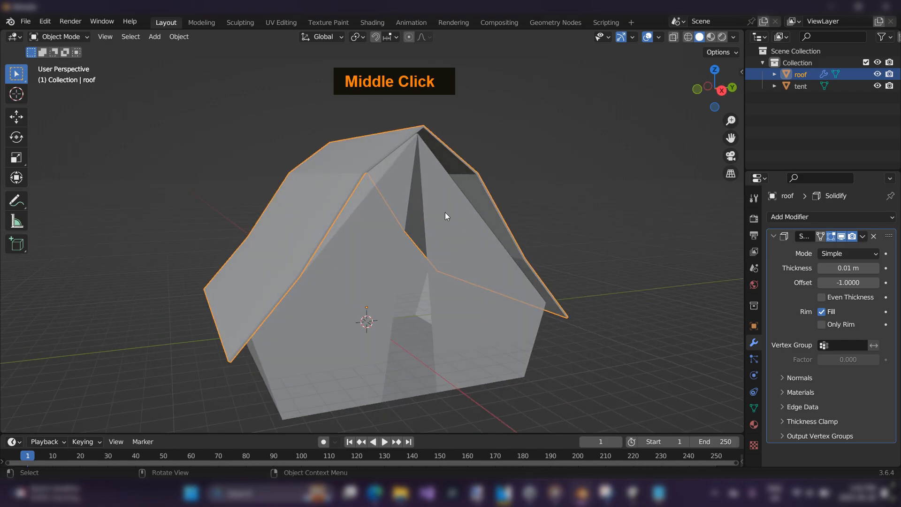
middle_click_drag(470, 221, 443, 200)
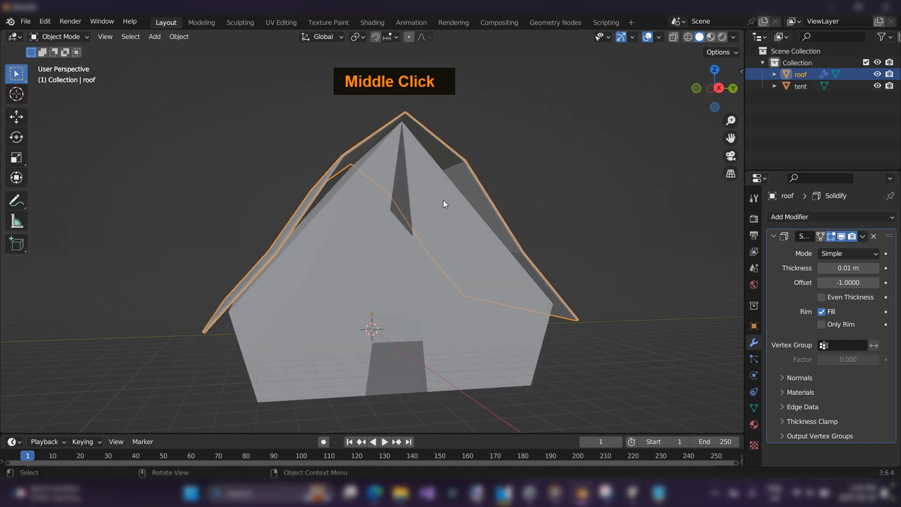
Increase the roof's Solidify thickness to 0.1 m
left_click(877, 271)
double_click(877, 271)
double_click(877, 271)
double_click(877, 270)
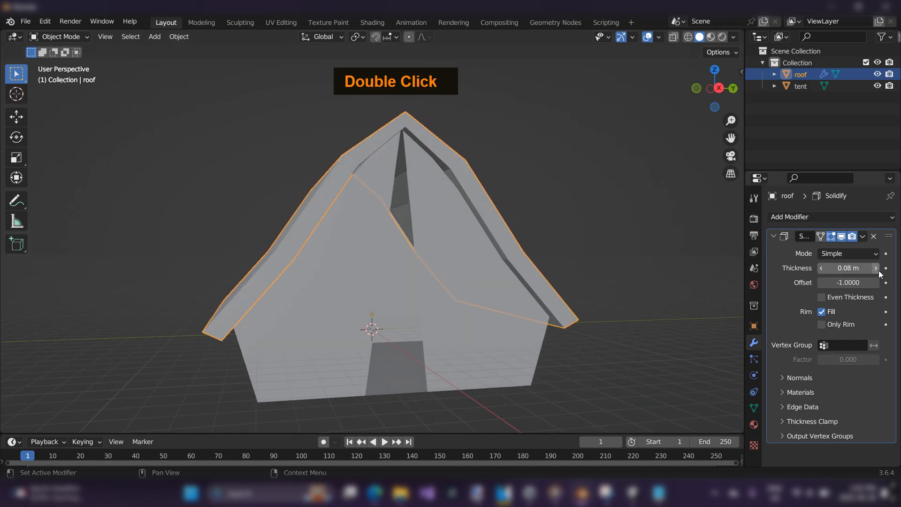
double_click(878, 270)
middle_click_drag(540, 248, 520, 233)
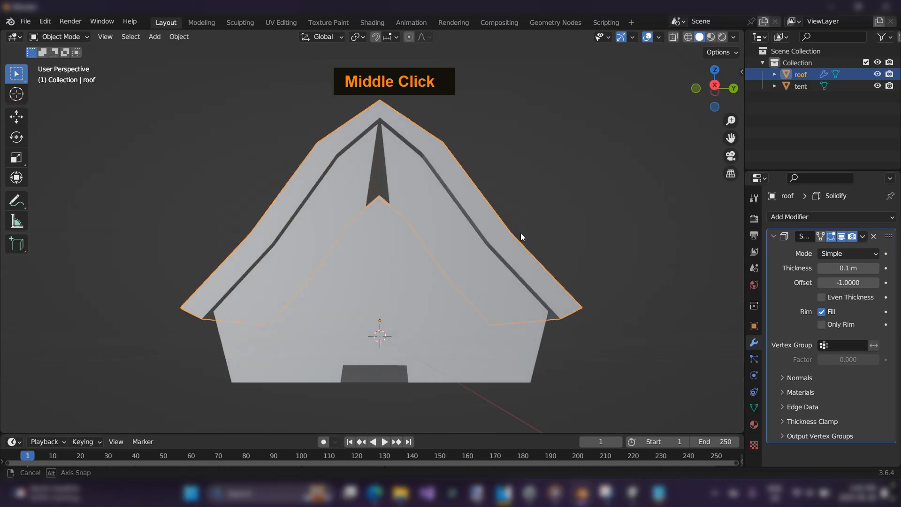
scroll(519, 232, "down", 2)
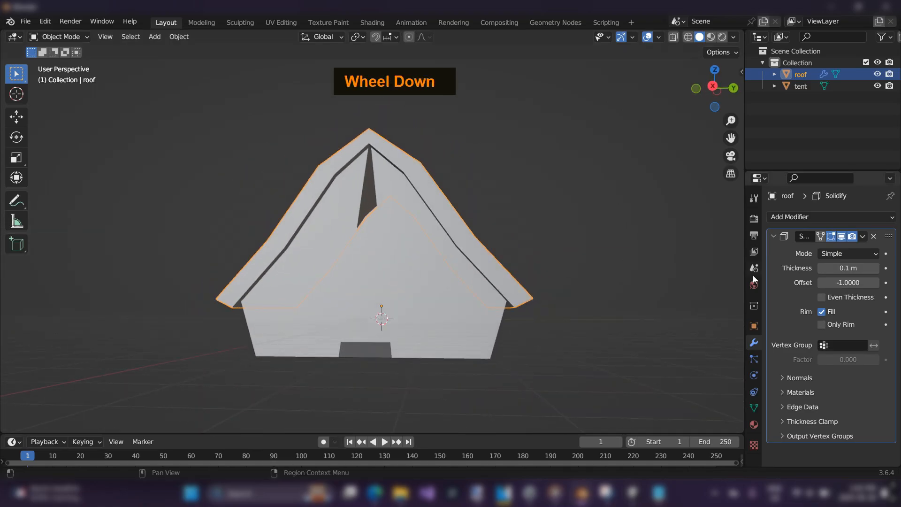
Reduce the roof's Solidify thickness to 0.07 m and apply the modifier
left_click(821, 269)
left_click(821, 268)
left_click(821, 269)
middle_click_drag(518, 287, 546, 260)
scroll(497, 293, "up", 2)
middle_click_drag(542, 224, 565, 249)
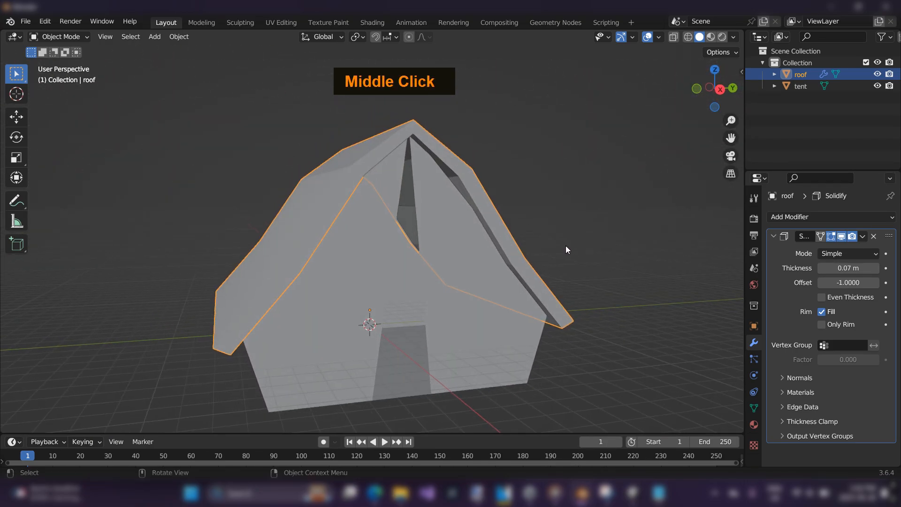
scroll(534, 288, "down", 2)
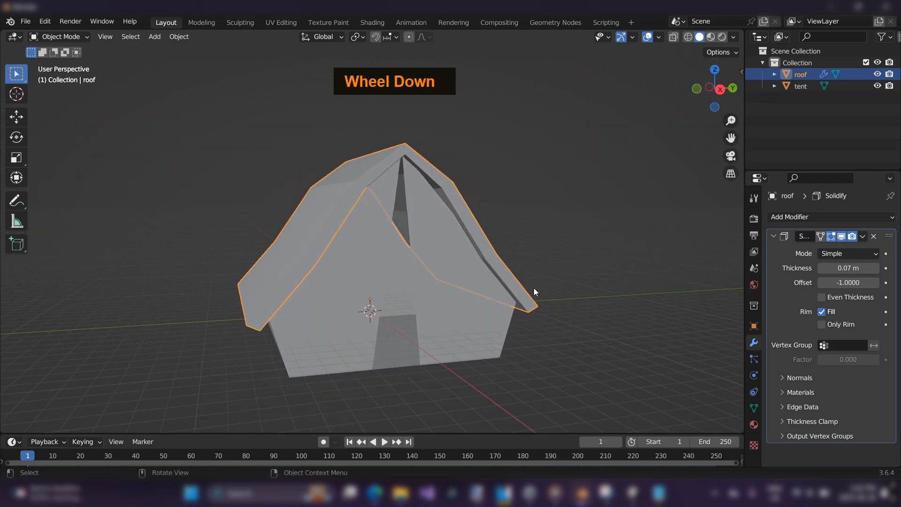
left_click(860, 237)
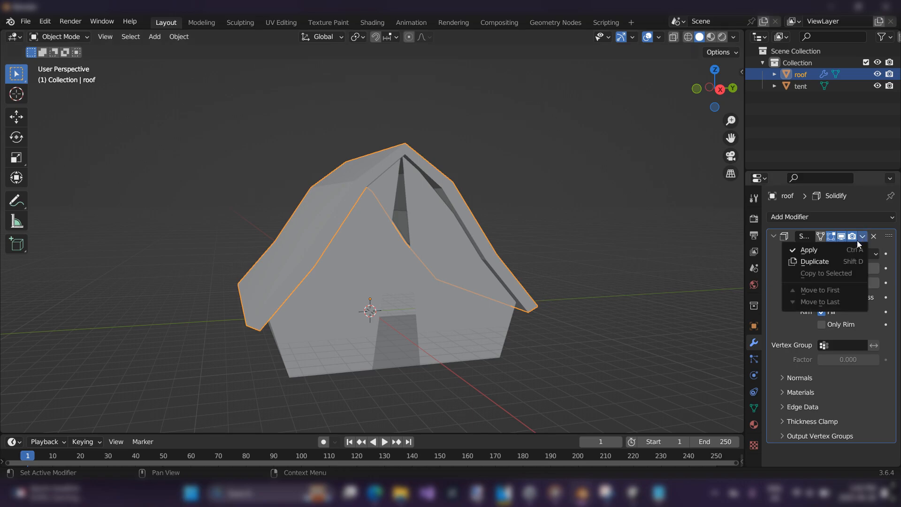
left_click(835, 249)
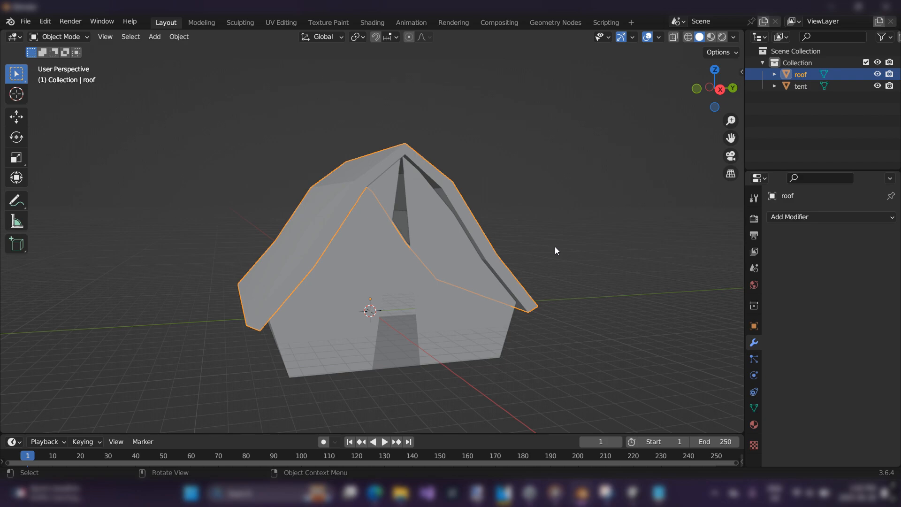
Examine the thickened roof's mesh in edit mode and return to object mode
key("Tab")
middle_click_drag(394, 188, 471, 204)
scroll(386, 183, "up", 2)
key("1")
key("Tab")
scroll(428, 189, "down", 1)
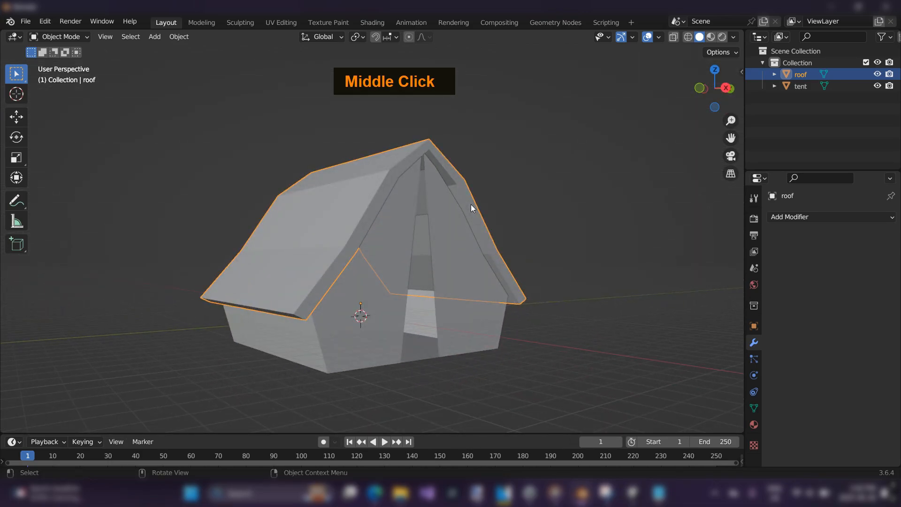
mouse_move(471, 204)
middle_mouse_down()
mouse_move(437, 213)
mouse_move(474, 210)
middle_mouse_up()
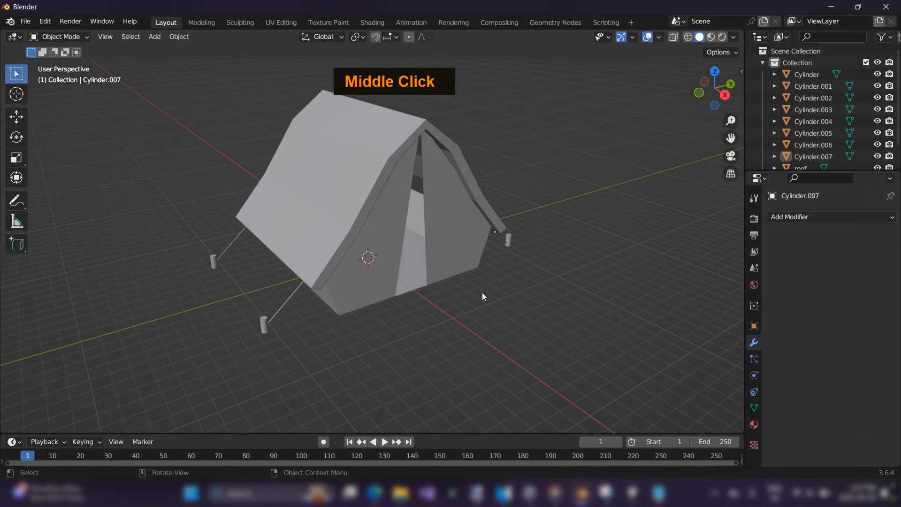
Examine the guy ropes and cylindrical pegs along the tent's sides
middle_click_drag(482, 296, 461, 269)
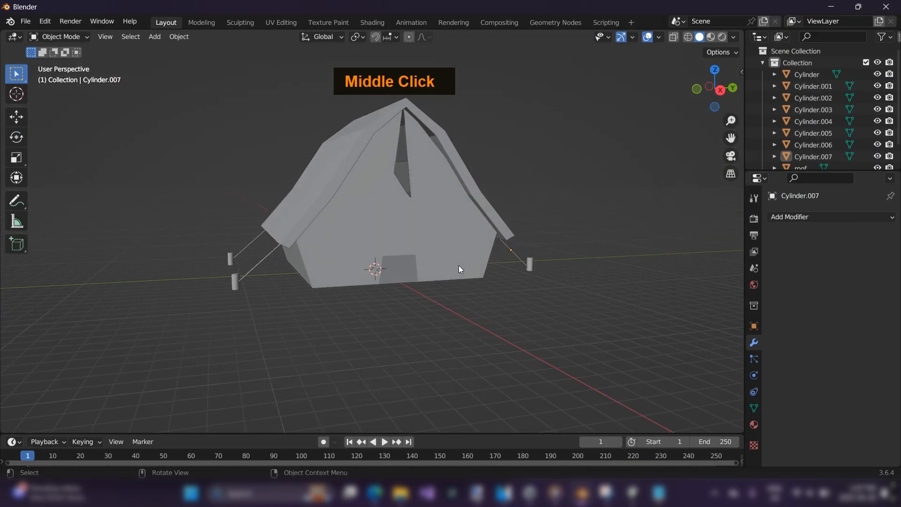
scroll(291, 291, "up", 3)
middle_click_drag(296, 294, 361, 286)
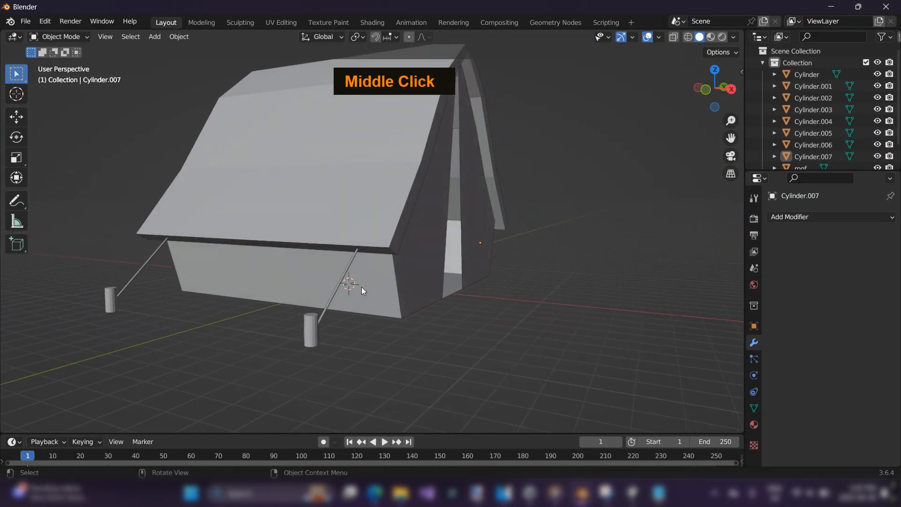
Inspect the individual pegs and guy ropes on both sides of the tent by selecting them one after another
left_click(310, 323)
left_click(112, 299)
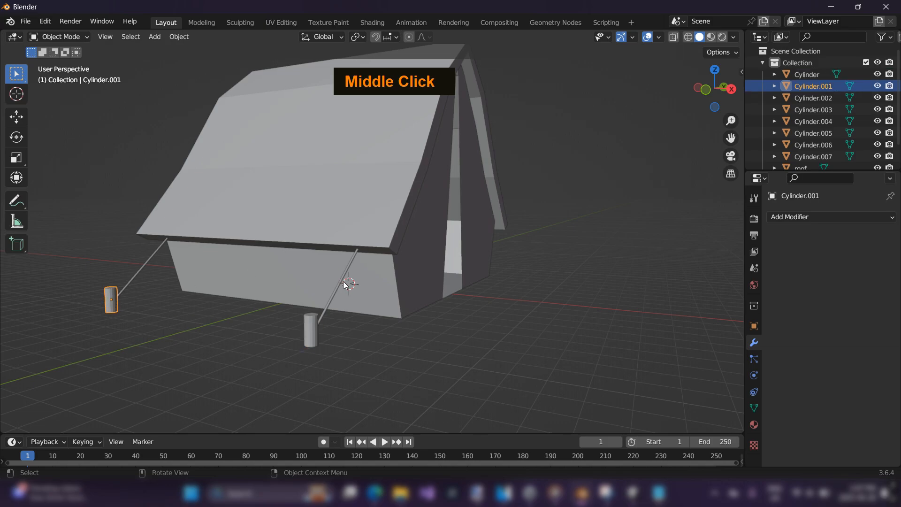
left_click(345, 284)
left_click(143, 266)
middle_click_drag(142, 266, 511, 274)
left_click(212, 265)
left_click(511, 276)
left_click(556, 328)
middle_click_drag(601, 296, 445, 280)
left_click(672, 297)
left_click(672, 298)
scroll(469, 260, "down", 3)
scroll(485, 240, "up", 2)
scroll(443, 278, "down", 1)
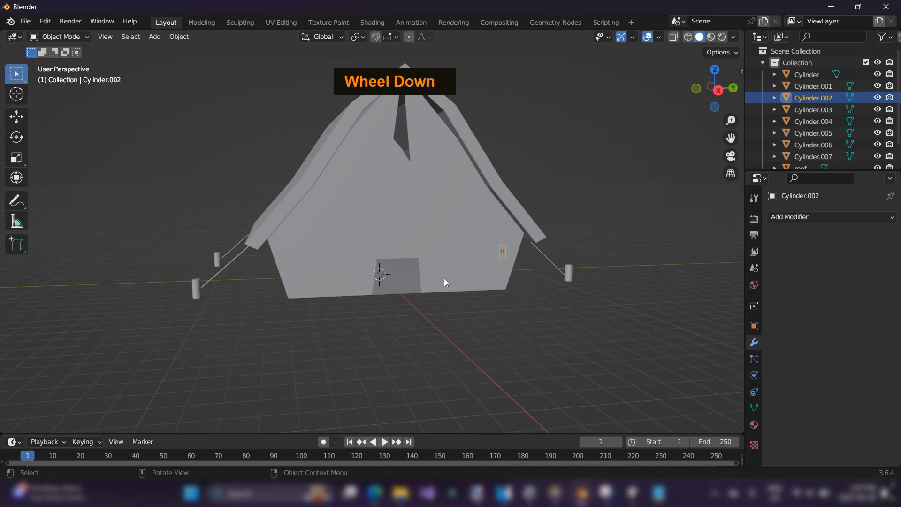
Add a mesh cylinder at the tent's base and scale it down uniformly to about 0.344
key("shift+a")
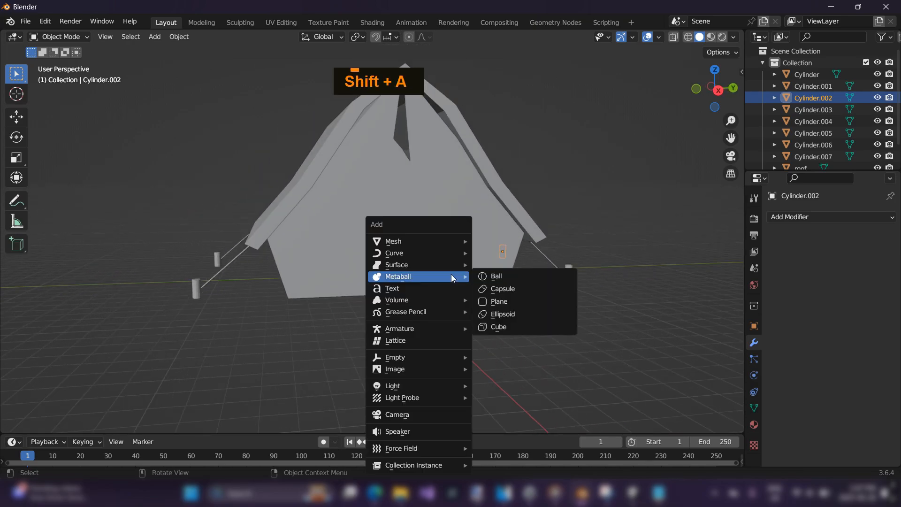
mouse_move(446, 241)
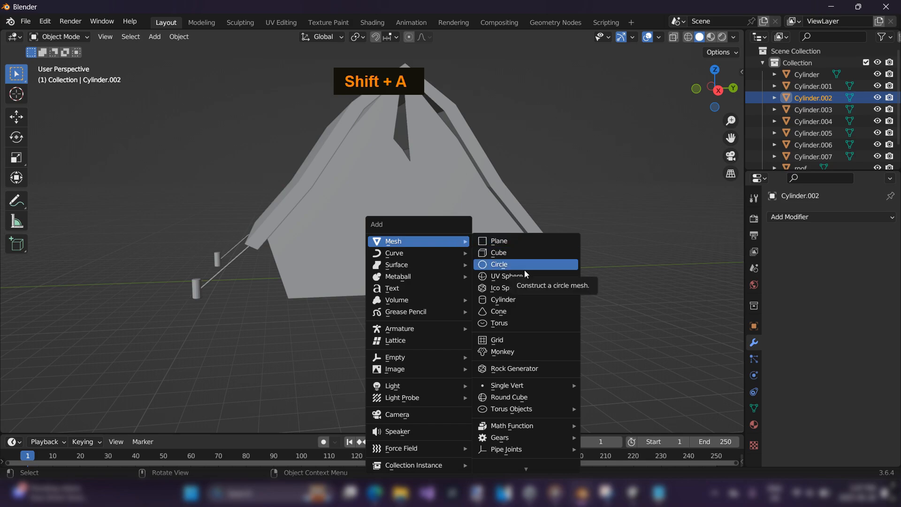
left_click(513, 300)
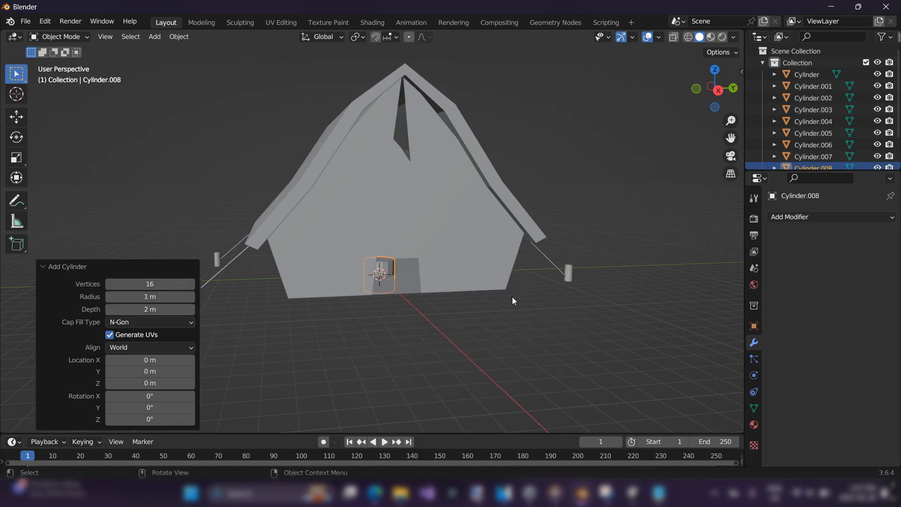
left_click(718, 91)
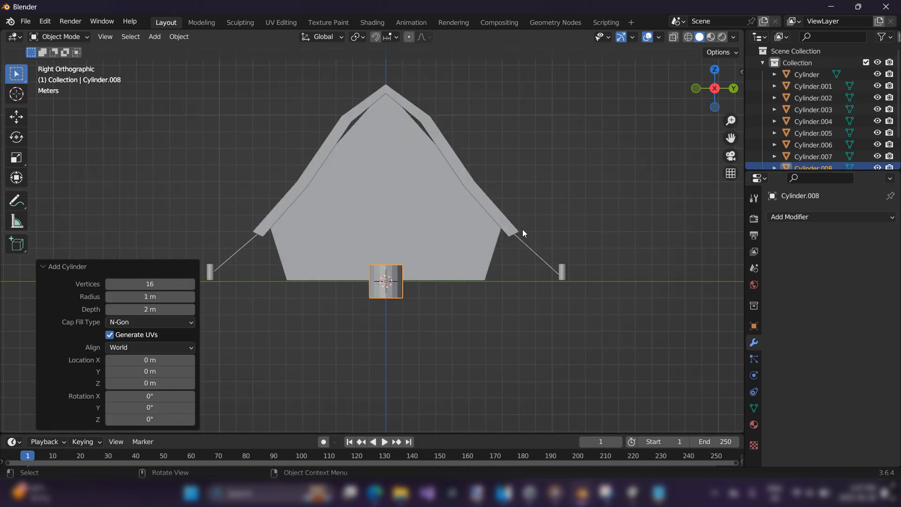
key("g")
key("x")
key("z")
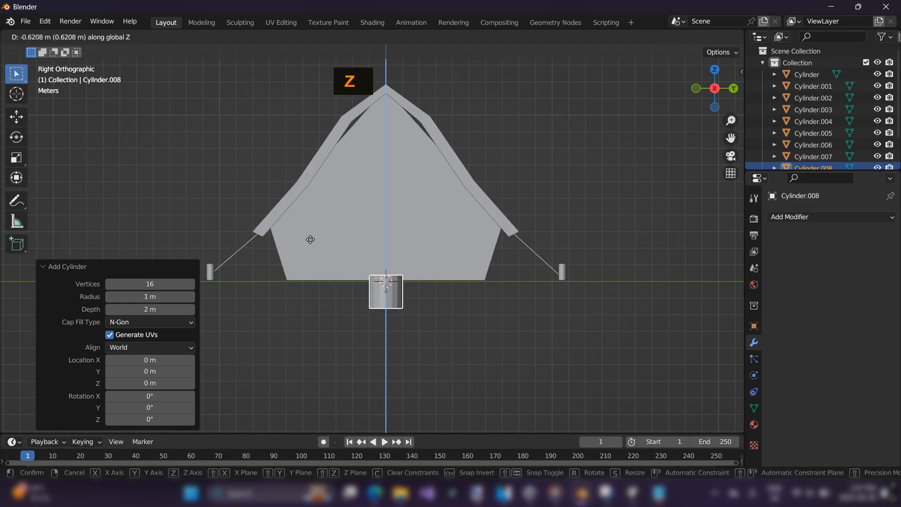
key("Escape")
key("s")
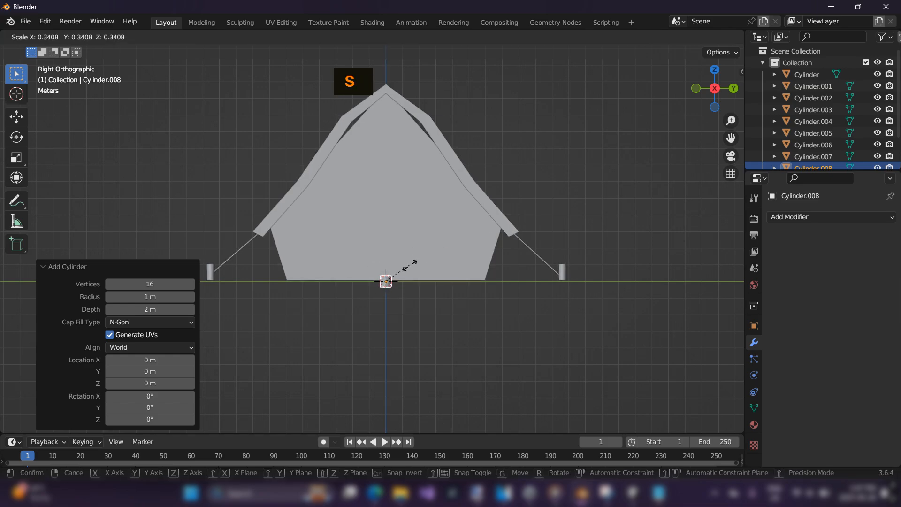
left_click(410, 266)
Move the small cylinder about 9.34 m along Y and about -4.37 m along X, close to an existing peg
key("g")
key("y")
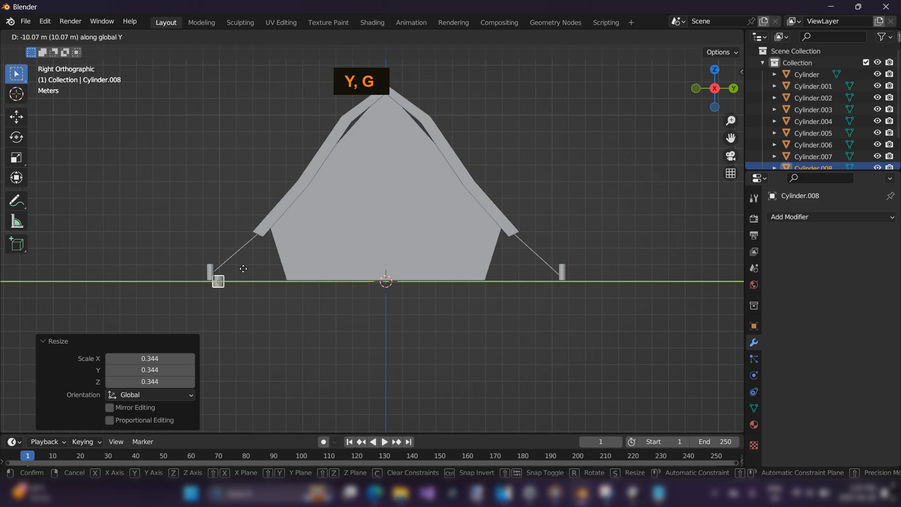
left_click(566, 270)
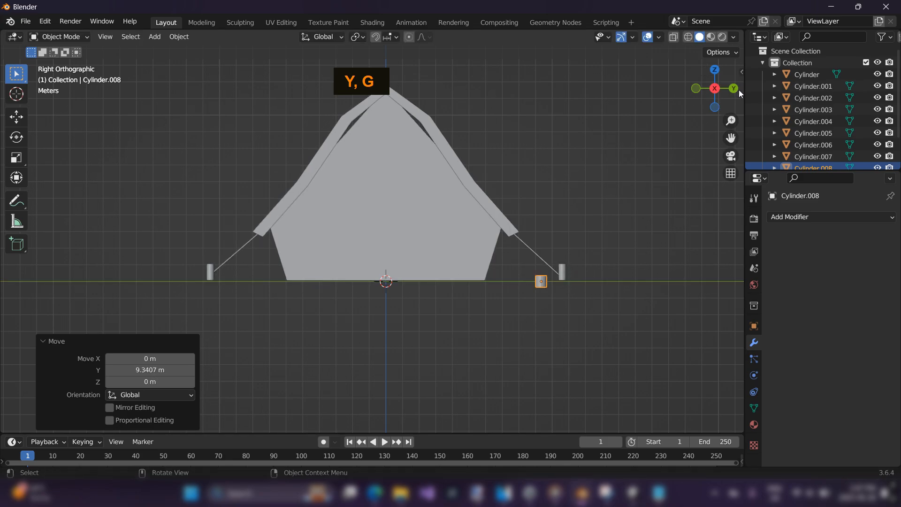
left_click(735, 89)
key("g")
key("x")
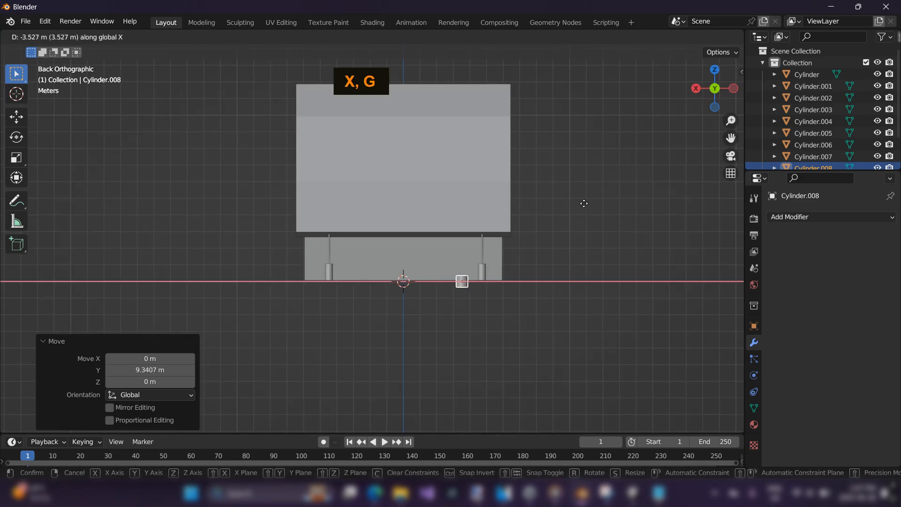
left_click(595, 201)
Raise the small cylinder about 0.45 m along Z and start duplicating it along X
key("g")
key("x")
key("z")
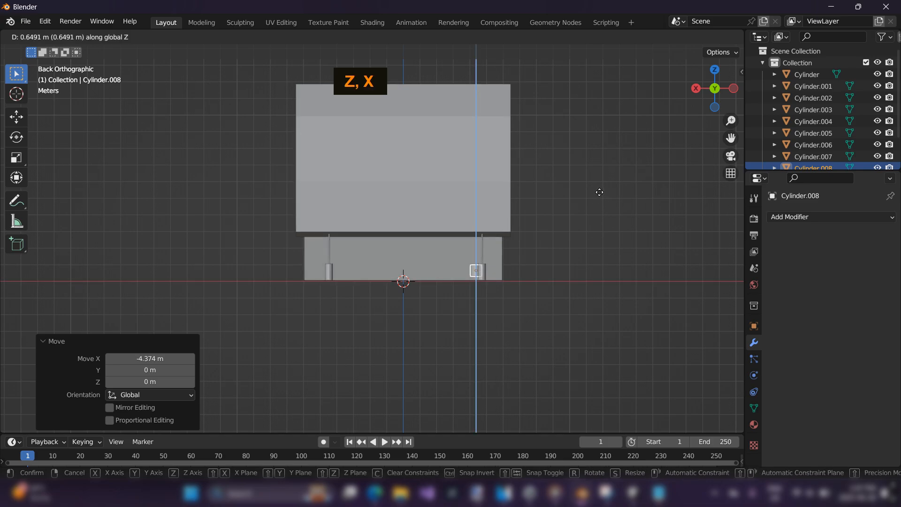
left_click(601, 200)
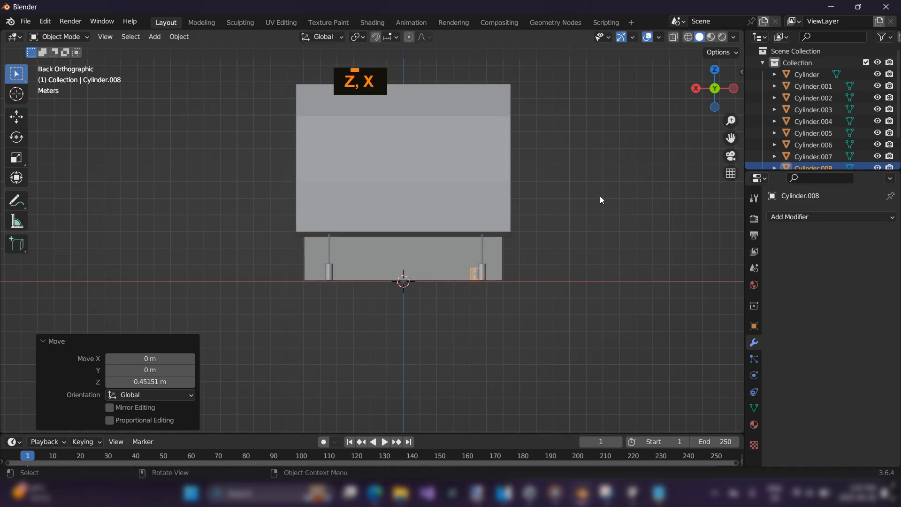
key("shift+d")
key("x")
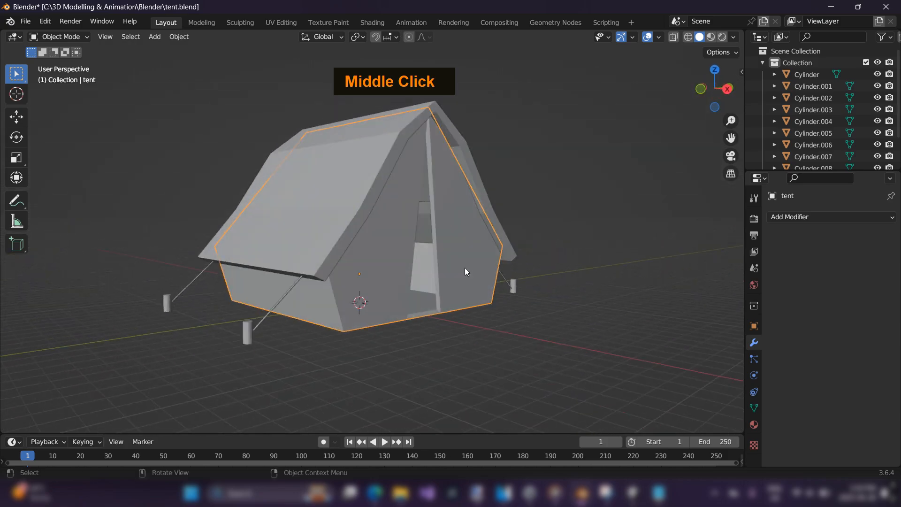
Examine the tent with its entrance, roof, ropes and pegs from several angles
middle_click_drag(465, 269, 437, 241)
scroll(460, 257, "up", 2)
scroll(476, 230, "down", 2)
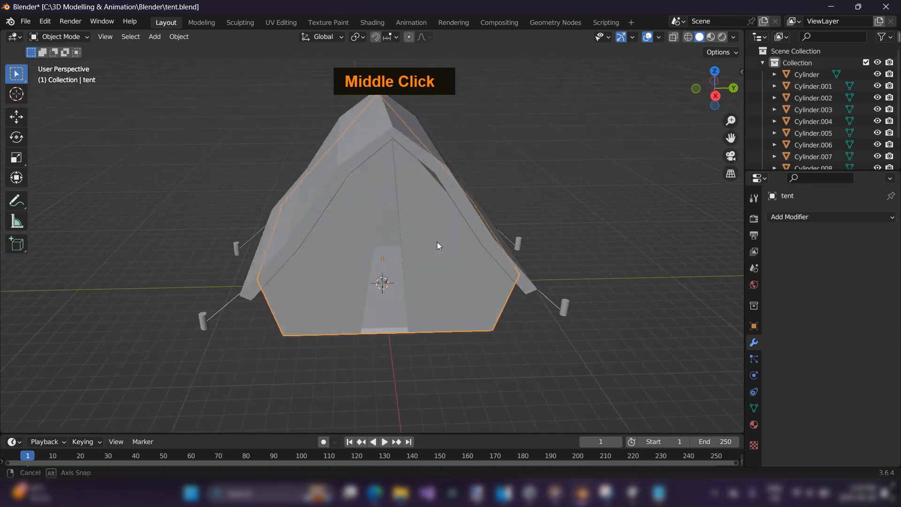
scroll(463, 265, "up", 2)
scroll(481, 271, "up", 2)
scroll(489, 269, "down", 1)
middle_click_drag(492, 266, 548, 214)
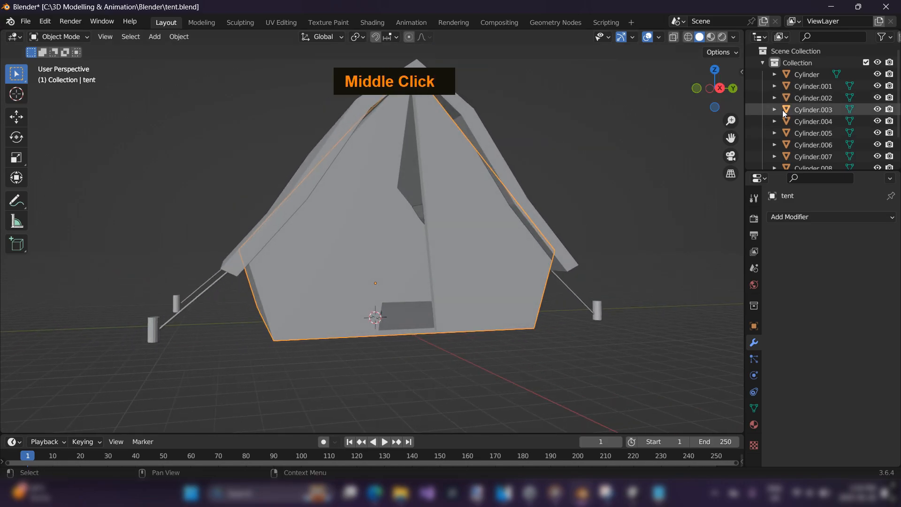
scroll(577, 216, "down", 1)
middle_click_drag(560, 195, 182, 313)
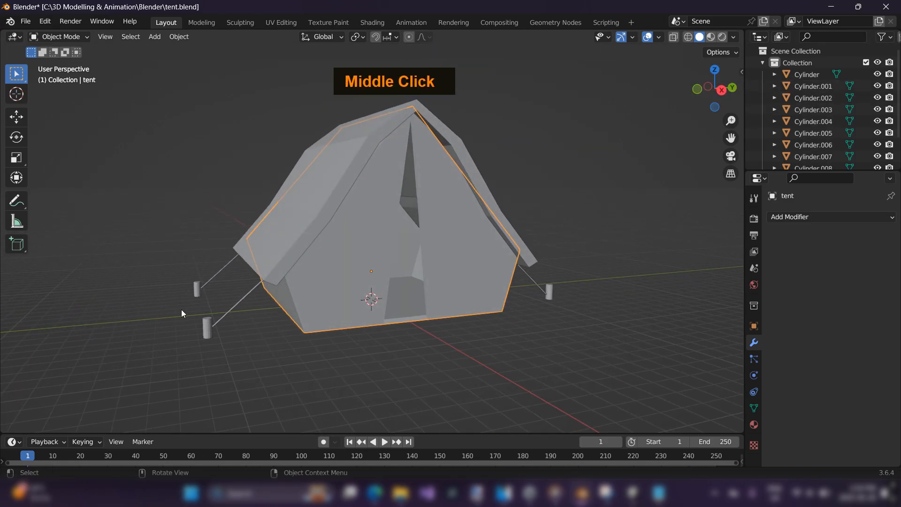
Join the four cylindrical pegs around the tent into a single object
left_click(209, 323)
left_click(196, 288, "shift")
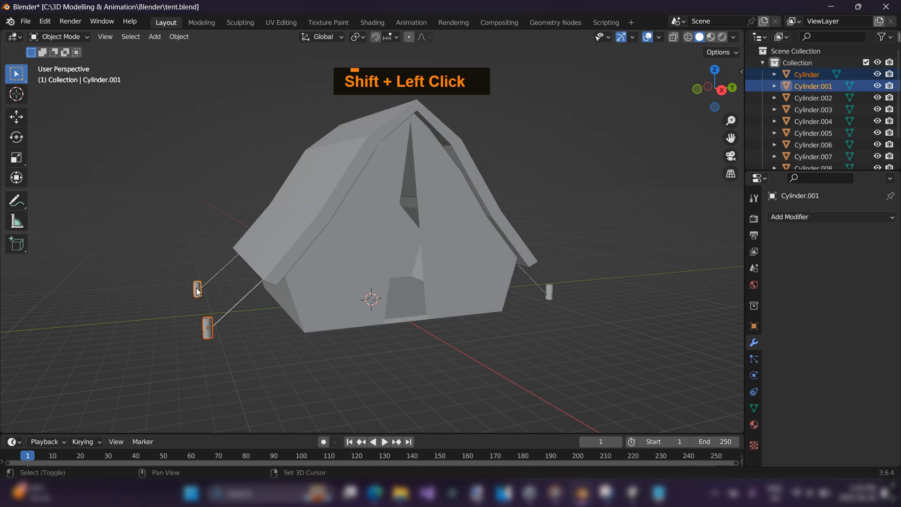
middle_click_drag(422, 259, 476, 273)
left_click(570, 303, "shift")
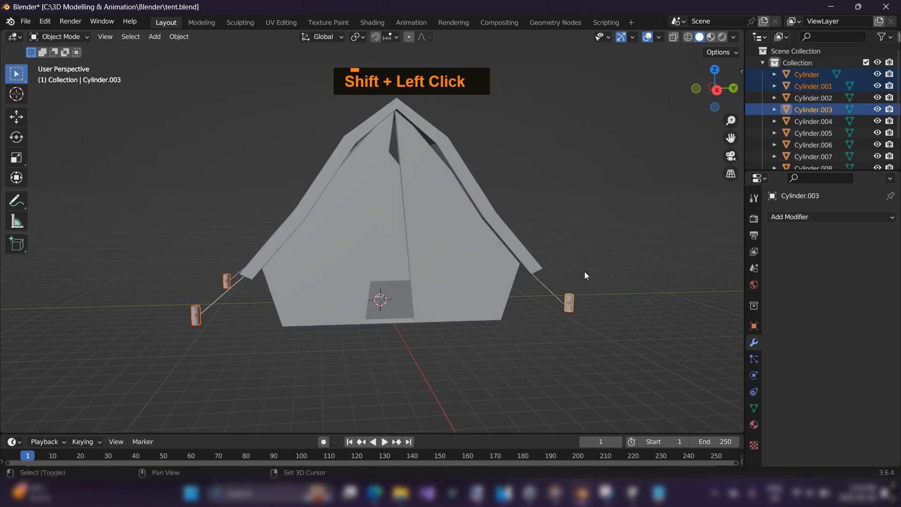
middle_click_drag(583, 281, 544, 286)
left_click(580, 289, "shift")
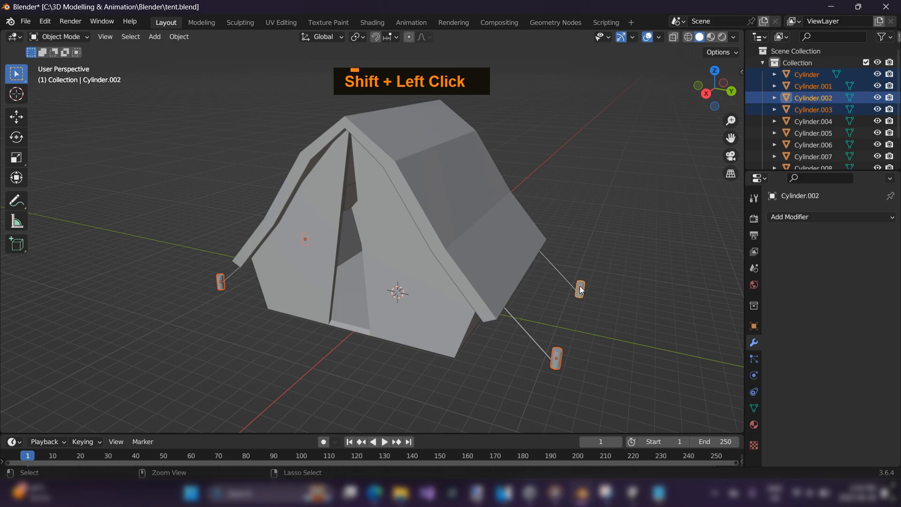
key("ctrl+j")
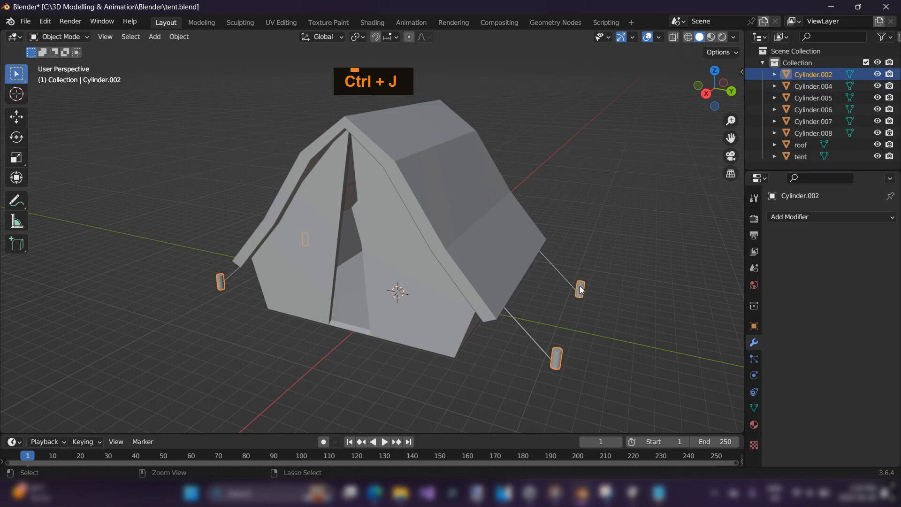
Rename the joined peg object as pegs
double_click(819, 75)
type("pegs")
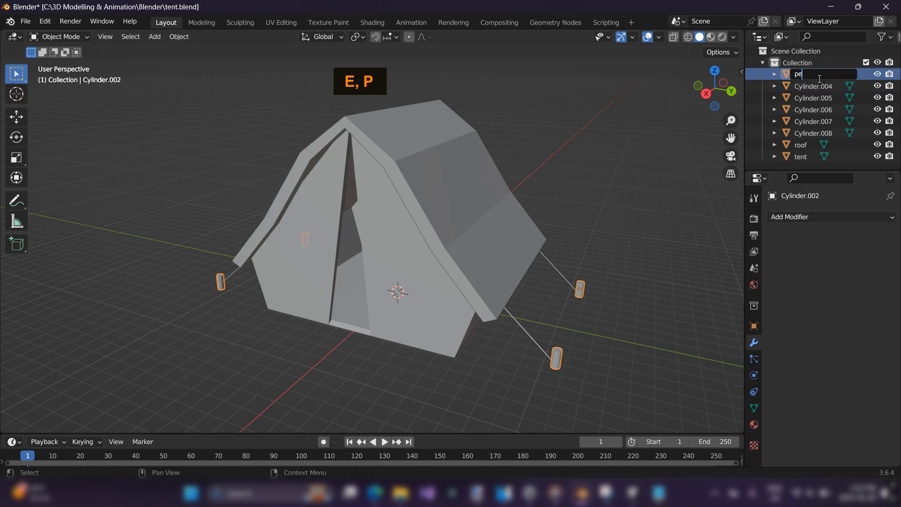
key("Return")
Join the four guy ropes between the roof and the pegs into a single object
middle_click_drag(525, 233, 289, 294)
left_click(531, 307)
left_click(550, 274, "shift")
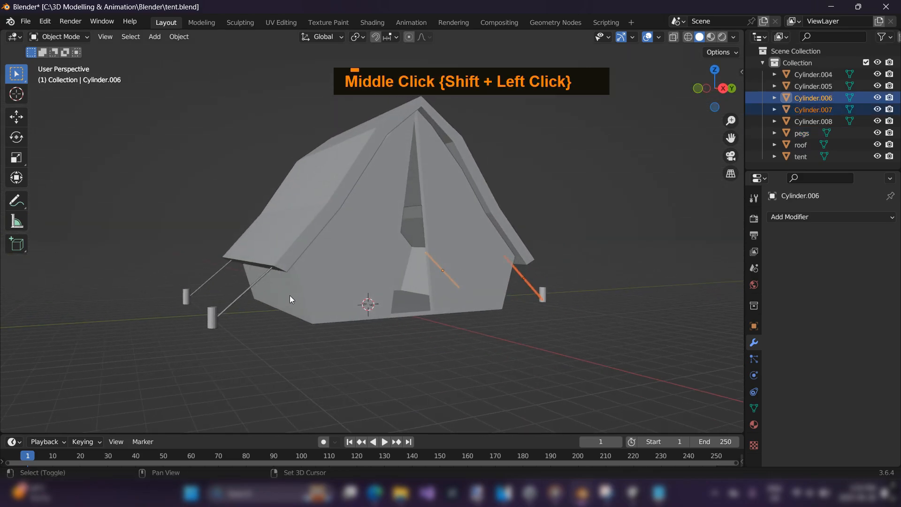
left_click(244, 293, "shift")
left_click(215, 275, "shift")
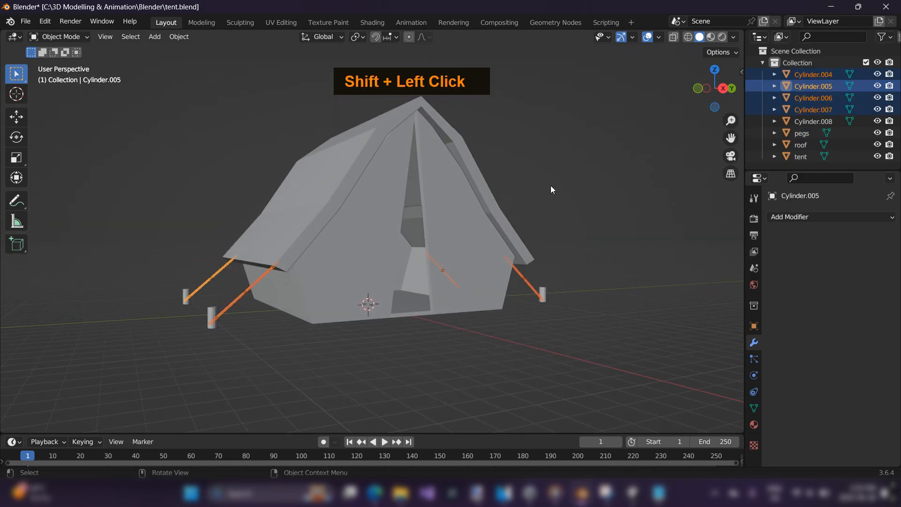
middle_click_drag(550, 184, 512, 196)
key("ctrl+j")
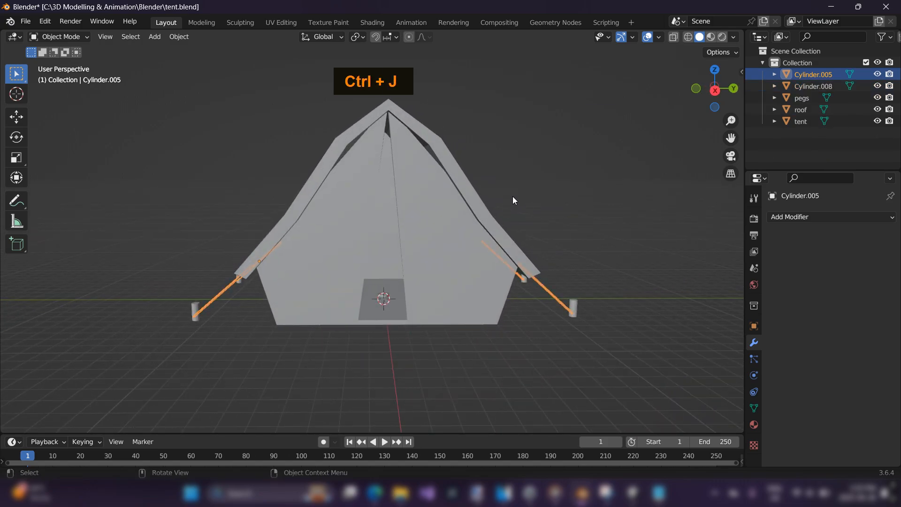
Rename the joined rope object as strings and delete the leftover cylinder Cylinder.008
double_click(821, 75)
type("strings")
key("Return")
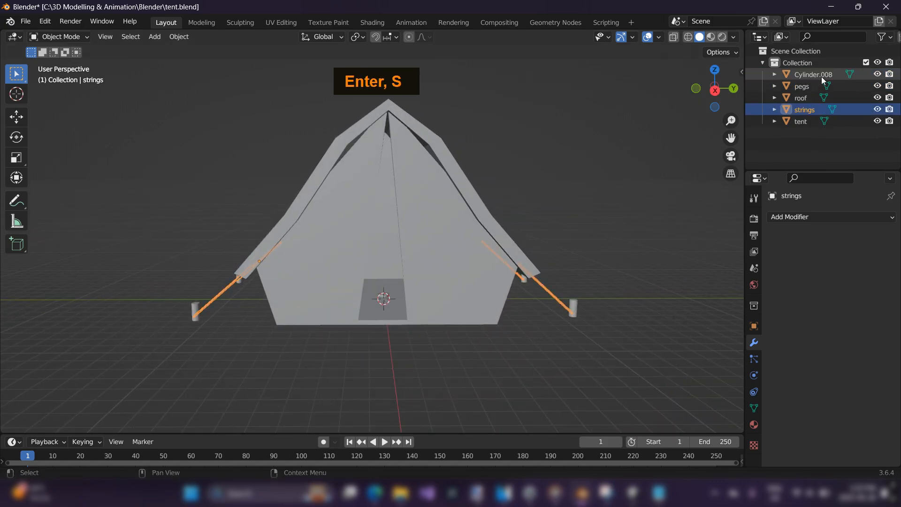
left_click(821, 76)
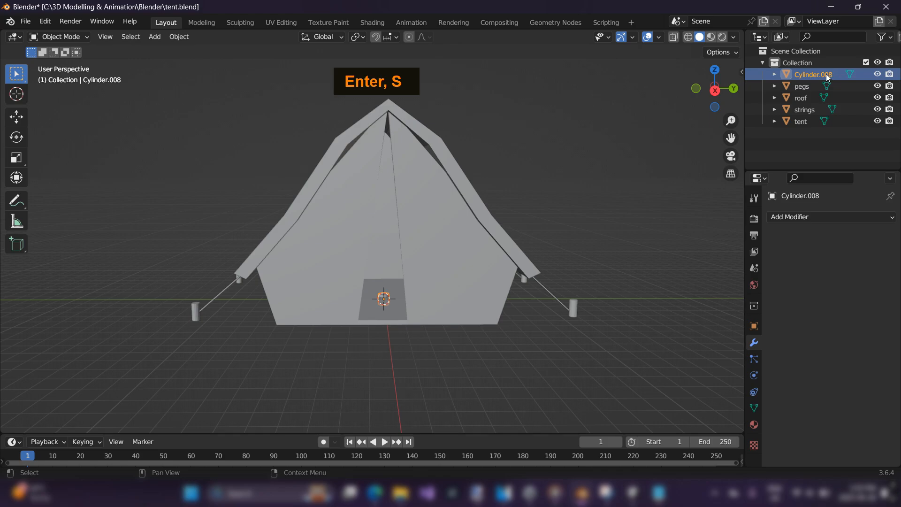
key("Delete")
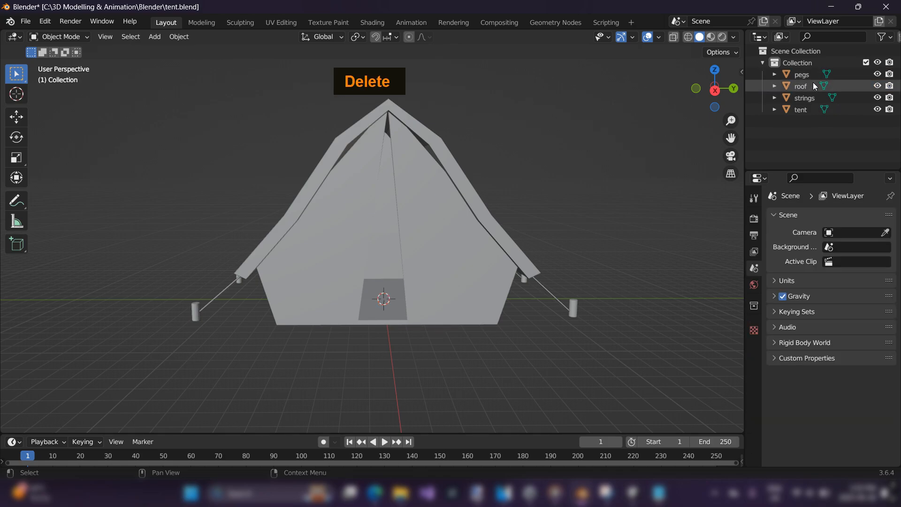
Check the roof, strings, tent and pegs objects by selecting them in turn and toggling their visibility off and on
left_click(812, 84)
left_click(808, 97)
left_click(806, 108)
left_click(810, 98)
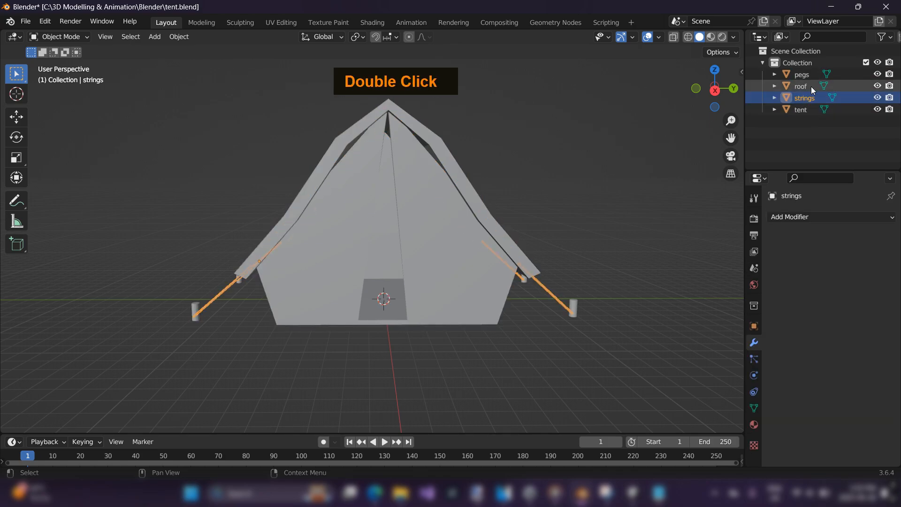
left_click(811, 86)
left_click(813, 75)
left_click(877, 75)
left_click(877, 86)
left_click(877, 86)
left_click(876, 98)
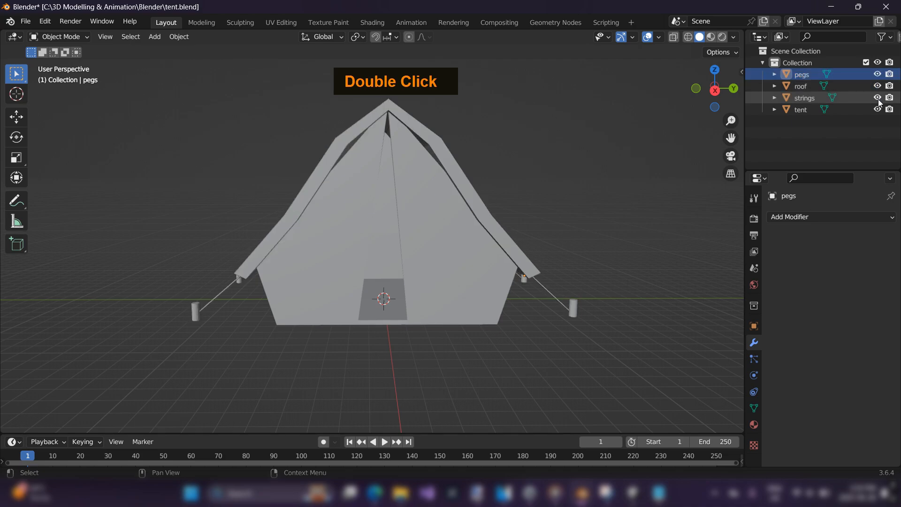
left_click(876, 110)
left_click(877, 109)
middle_click_drag(463, 218, 501, 225)
scroll(547, 209, "up", 2)
scroll(531, 213, "down", 2)
scroll(441, 222, "down", 1)
middle_click_drag(441, 222, 498, 236)
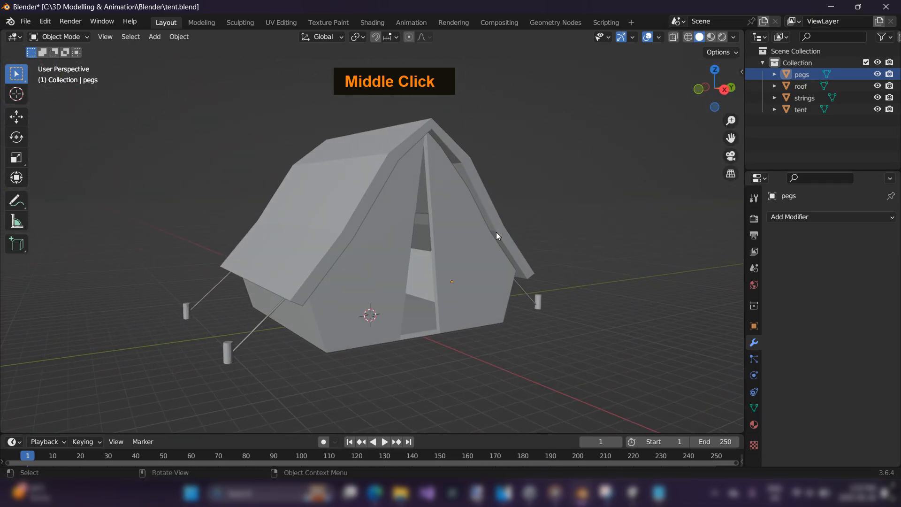